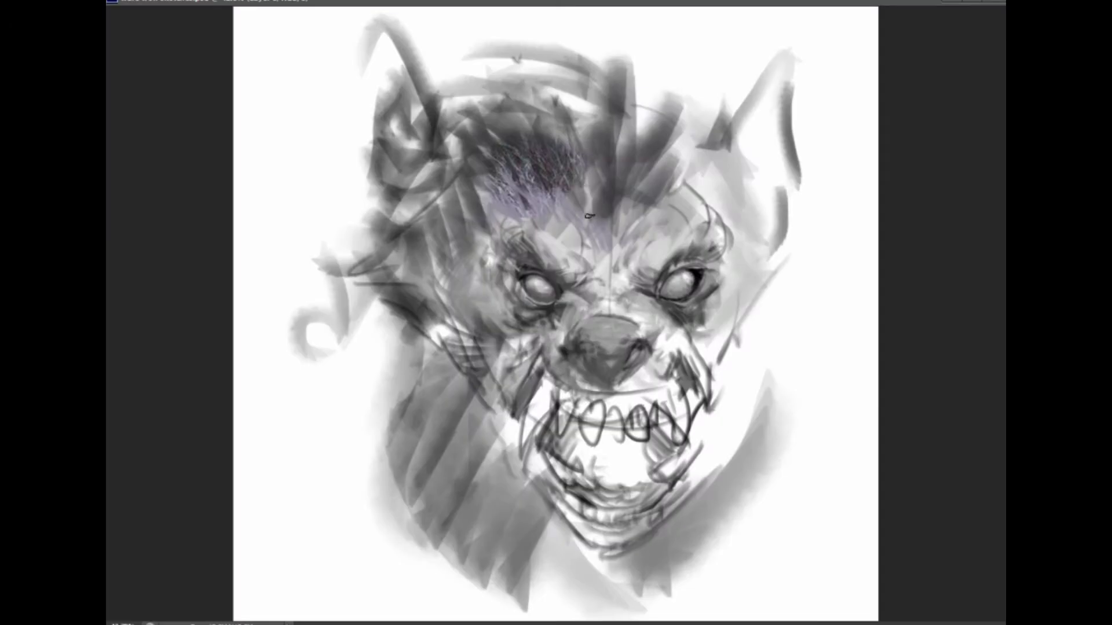
- Brighten the teeth, upper lip and left fang with pale greys sampled from the nose and mouth
drag(625, 190, 619, 245)
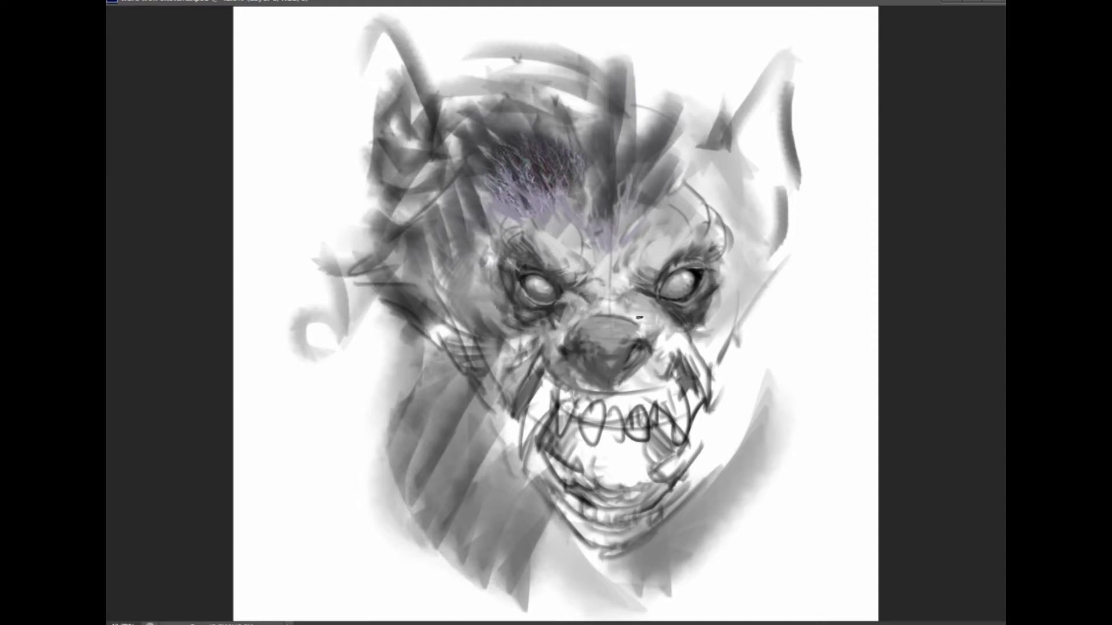
alt+click(590, 354)
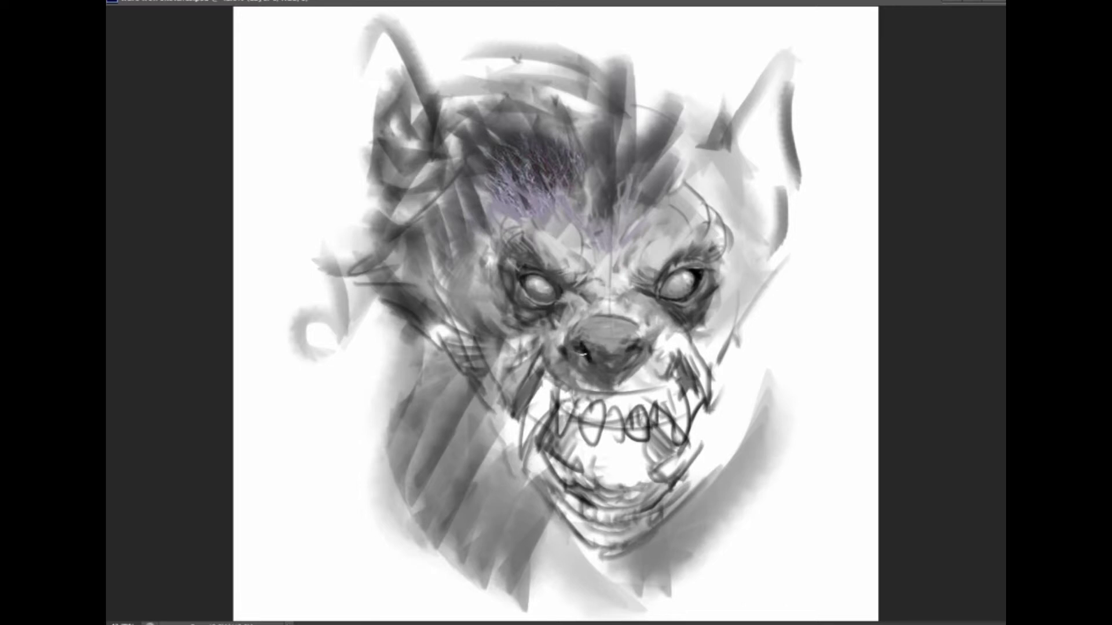
alt+click(573, 382)
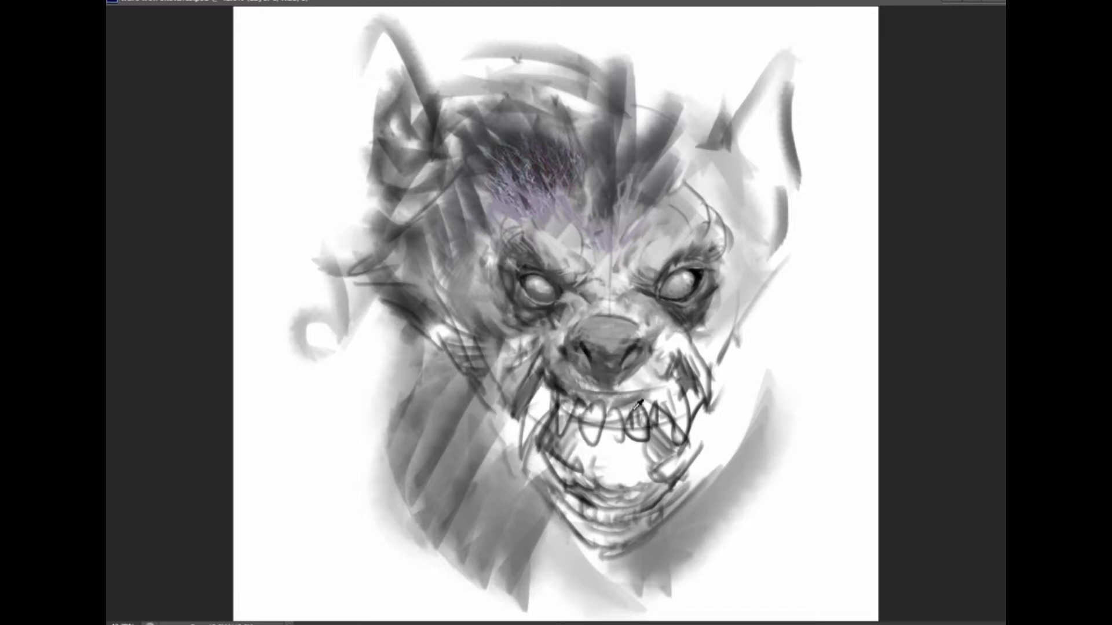
mouse_move(649, 406)
mouse_down()
mouse_move(608, 418)
mouse_move(699, 473)
mouse_up()
mouse_move(554, 416)
mouse_down()
mouse_move(522, 451)
mouse_move(547, 399)
mouse_move(608, 422)
mouse_move(596, 443)
mouse_move(632, 410)
mouse_up()
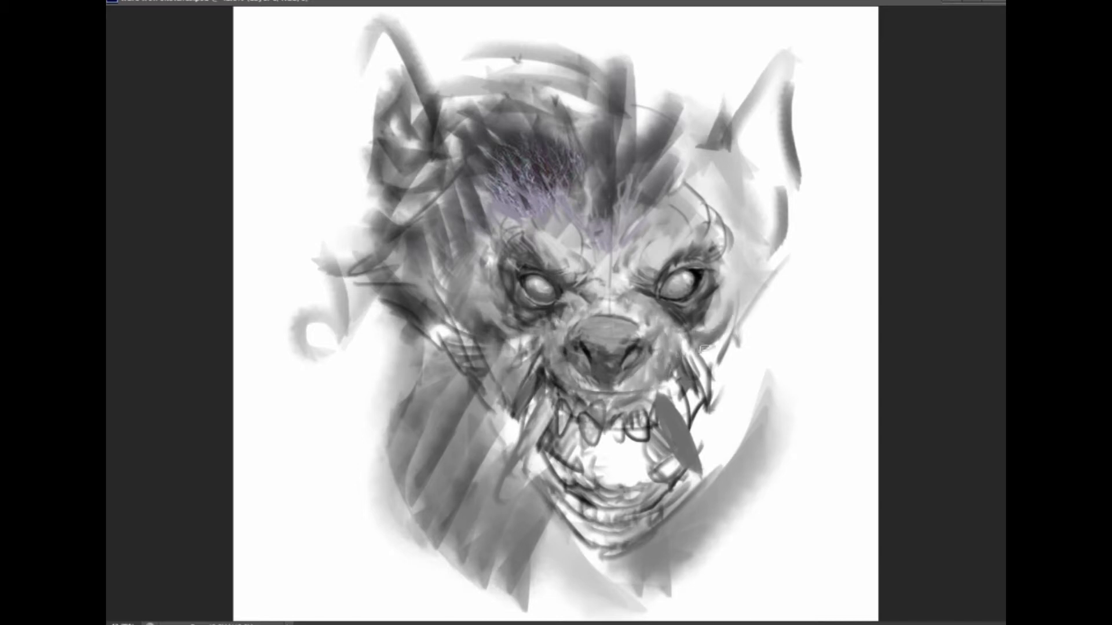
- Outline the upper lip and front teeth in dark grey and darken the lower teeth and inner mouth
mouse_move(574, 391)
mouse_down()
mouse_move(654, 394)
mouse_move(556, 394)
mouse_move(605, 384)
mouse_up()
alt+click(635, 308)
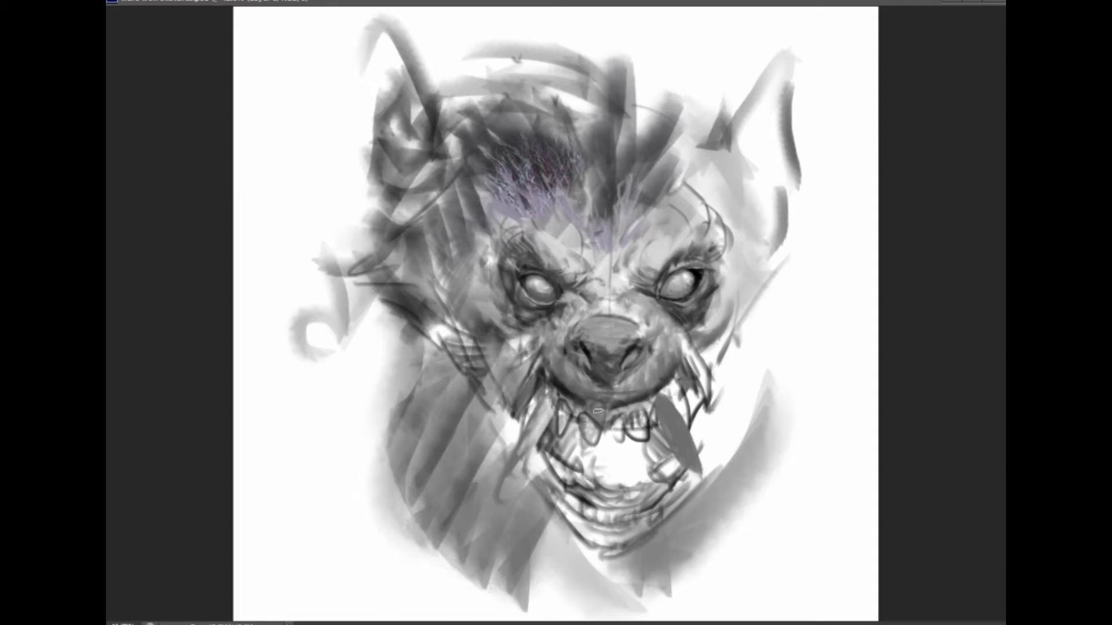
mouse_move(577, 421)
mouse_down()
mouse_move(597, 419)
mouse_move(565, 405)
mouse_move(649, 423)
mouse_move(591, 457)
mouse_move(637, 455)
mouse_move(568, 463)
mouse_up()
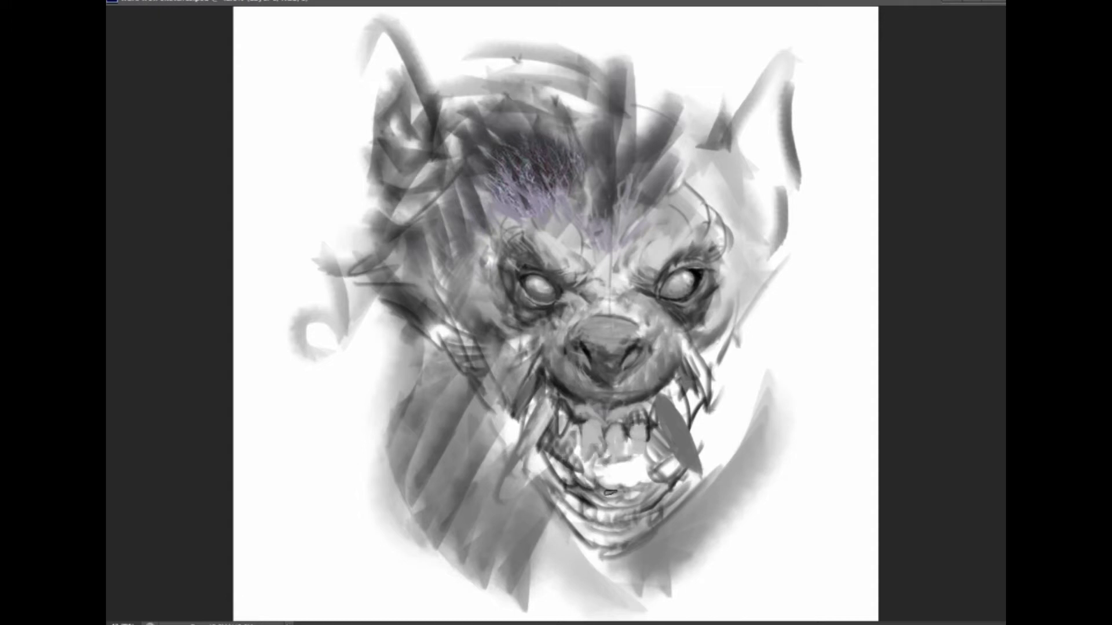
mouse_move(649, 463)
mouse_down()
mouse_move(579, 498)
mouse_move(577, 448)
mouse_move(639, 472)
mouse_move(578, 462)
mouse_up()
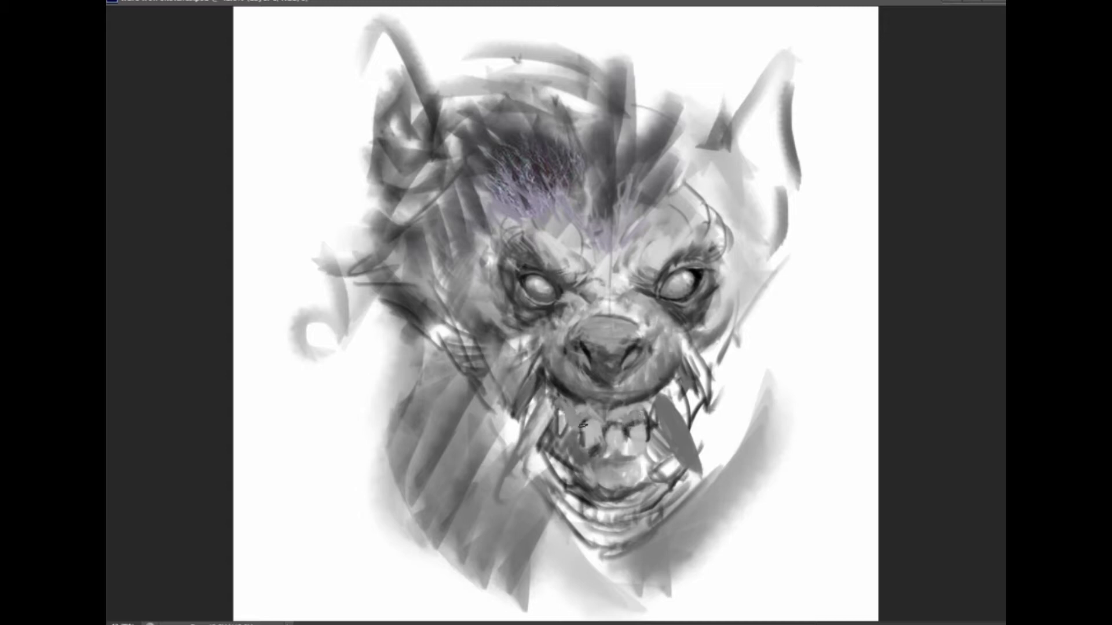
drag(582, 426, 603, 411)
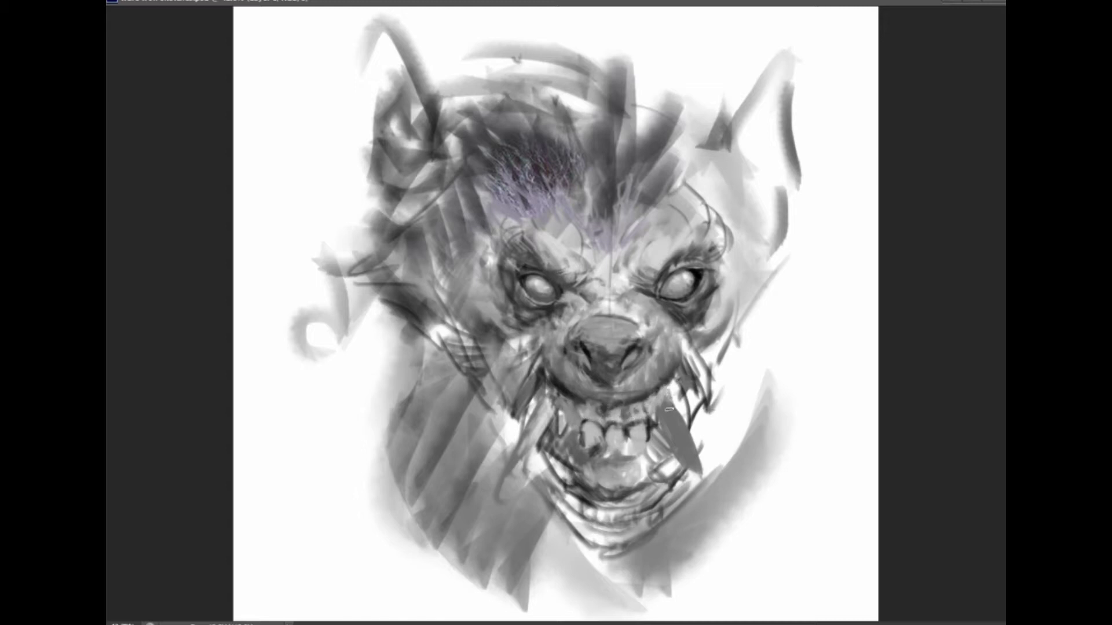
- Cover stray dark marks, darken the lower mouth and shade the right fang's edge
mouse_move(670, 409)
mouse_down()
mouse_move(679, 441)
mouse_move(666, 436)
mouse_move(682, 455)
mouse_move(676, 399)
mouse_up()
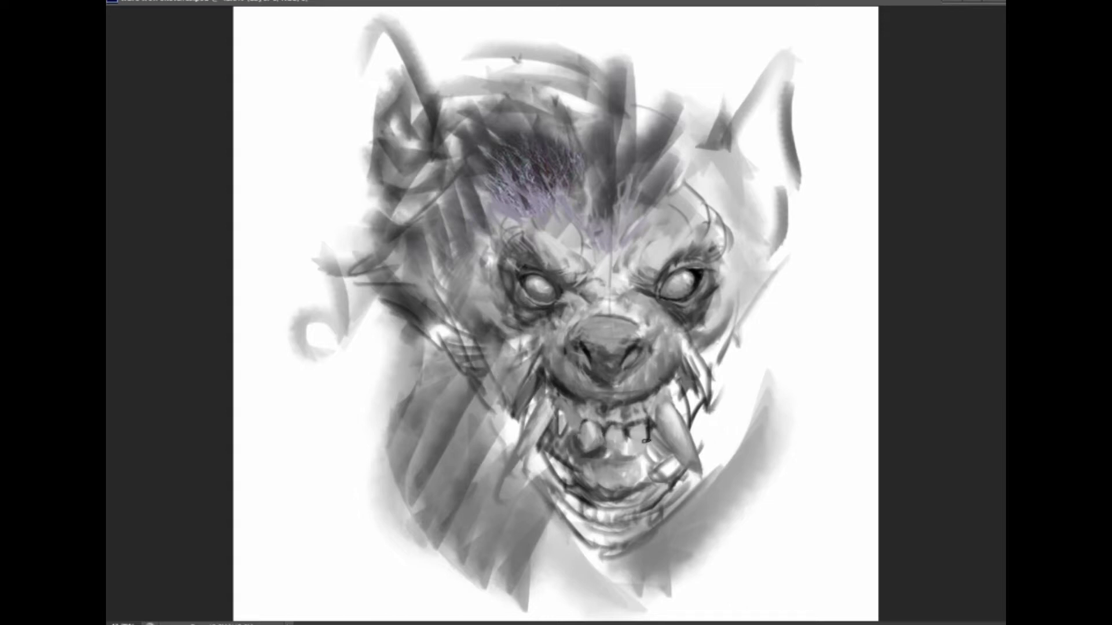
mouse_move(645, 441)
mouse_down()
mouse_move(615, 449)
mouse_move(608, 474)
mouse_move(601, 460)
mouse_move(628, 498)
mouse_up()
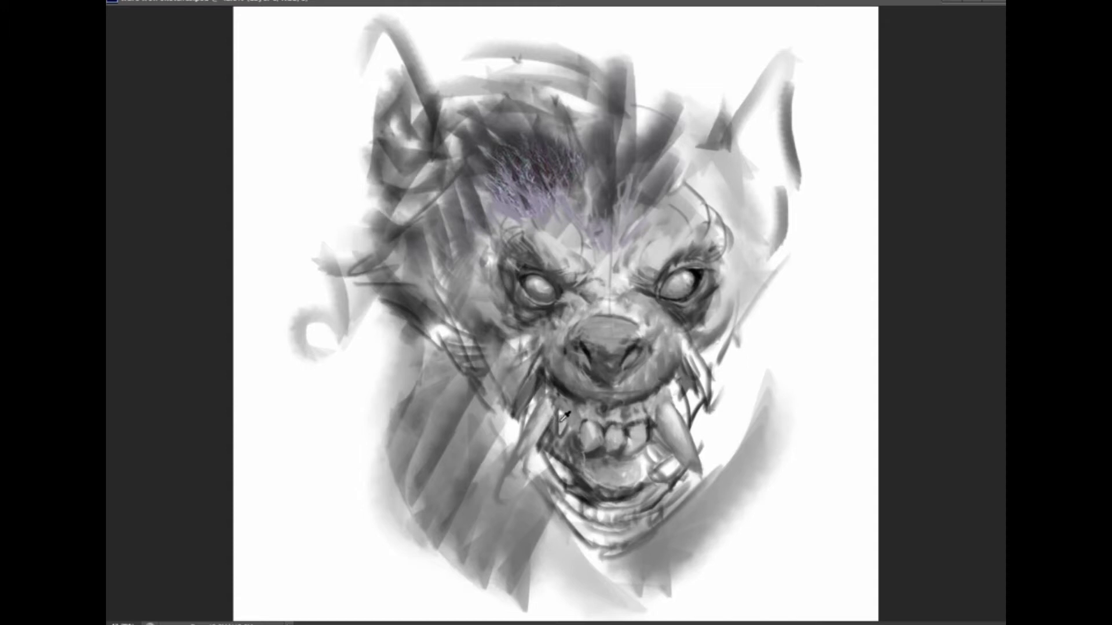
mouse_move(564, 415)
mouse_down()
mouse_move(570, 432)
mouse_move(542, 440)
mouse_move(565, 481)
mouse_up()
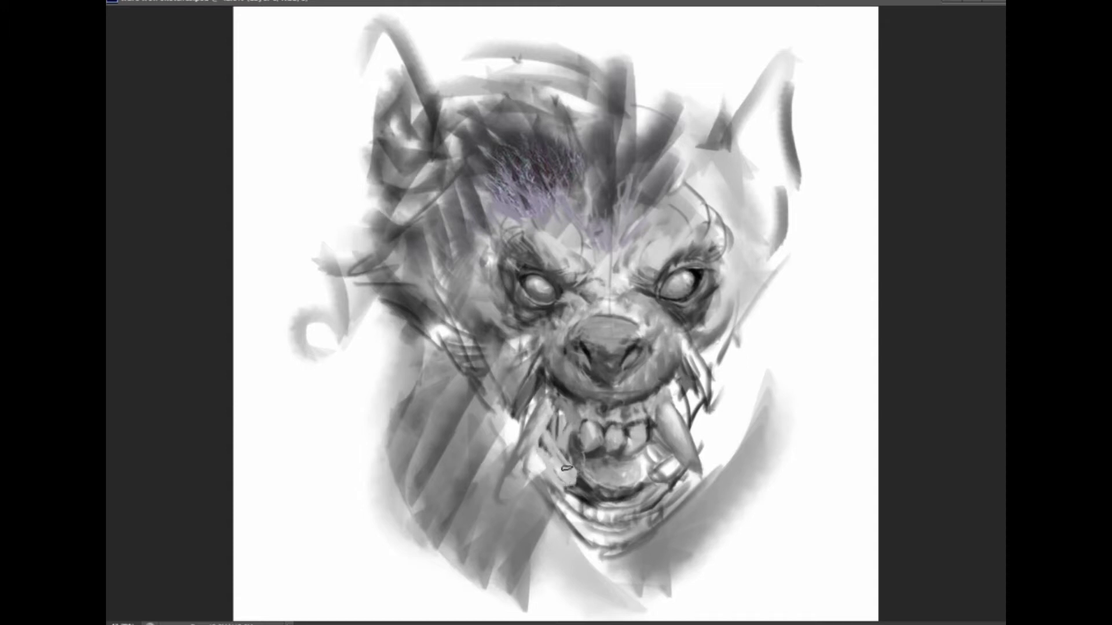
mouse_move(698, 420)
mouse_down()
mouse_move(703, 449)
mouse_move(675, 486)
mouse_up()
drag(695, 417, 706, 434)
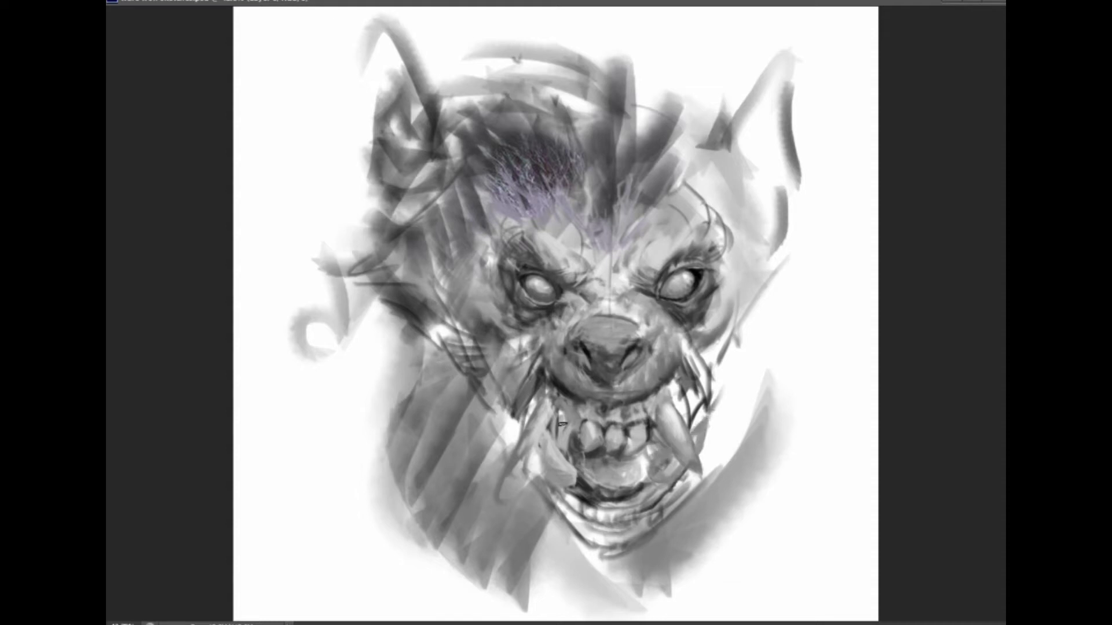
alt+click(562, 466)
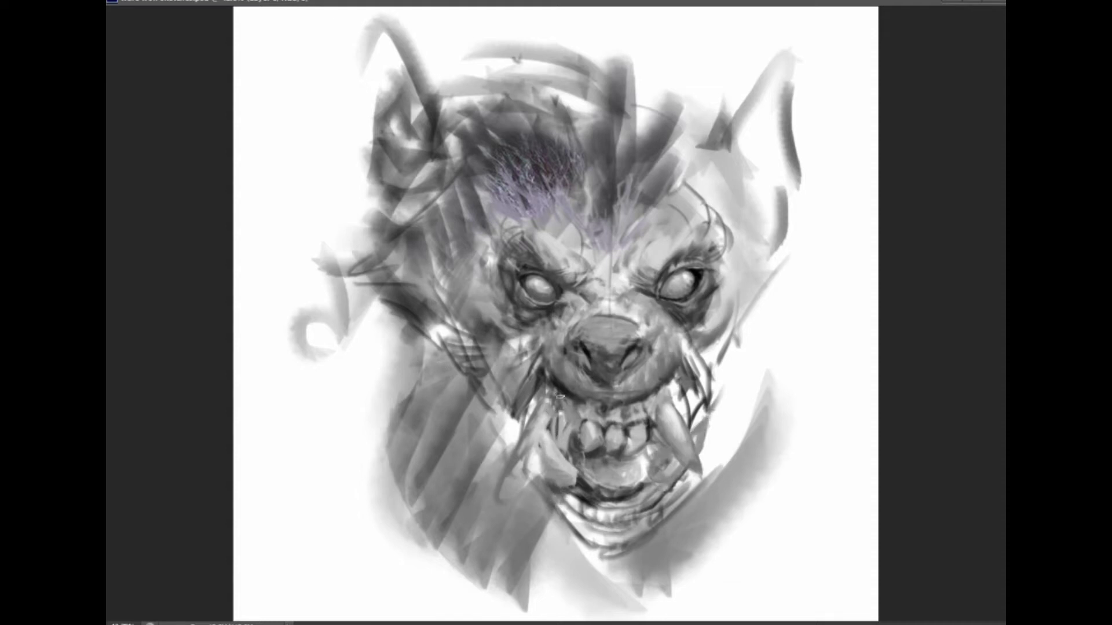
alt+click(560, 404)
- Sample tones from the teeth and mouth and add small dark strokes near the right teeth
scroll(602, 436, up, 2)
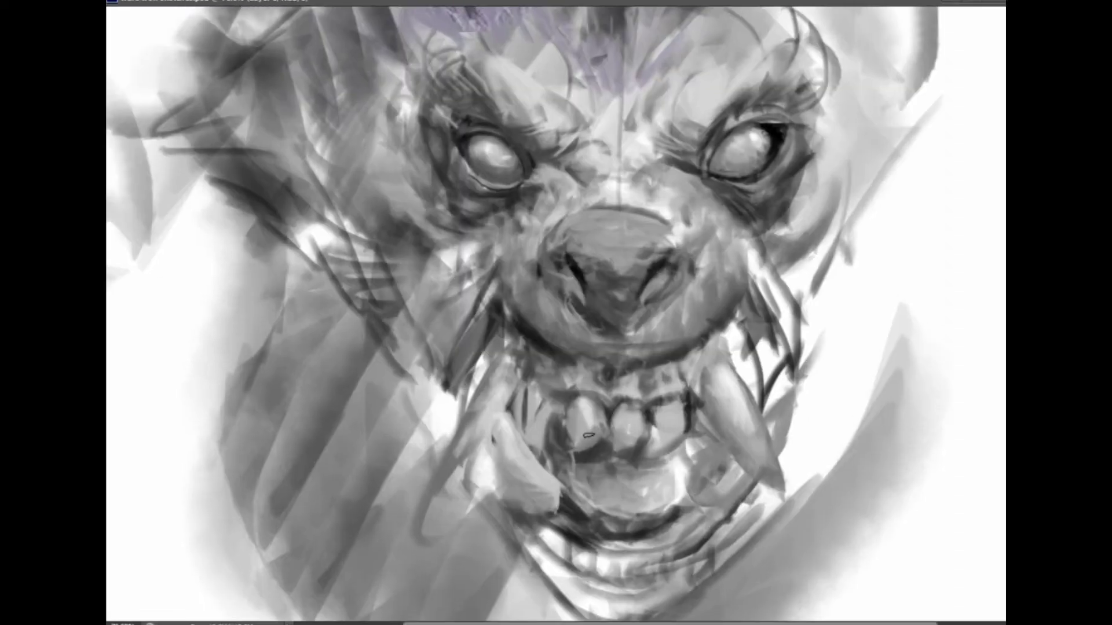
alt+click(586, 414)
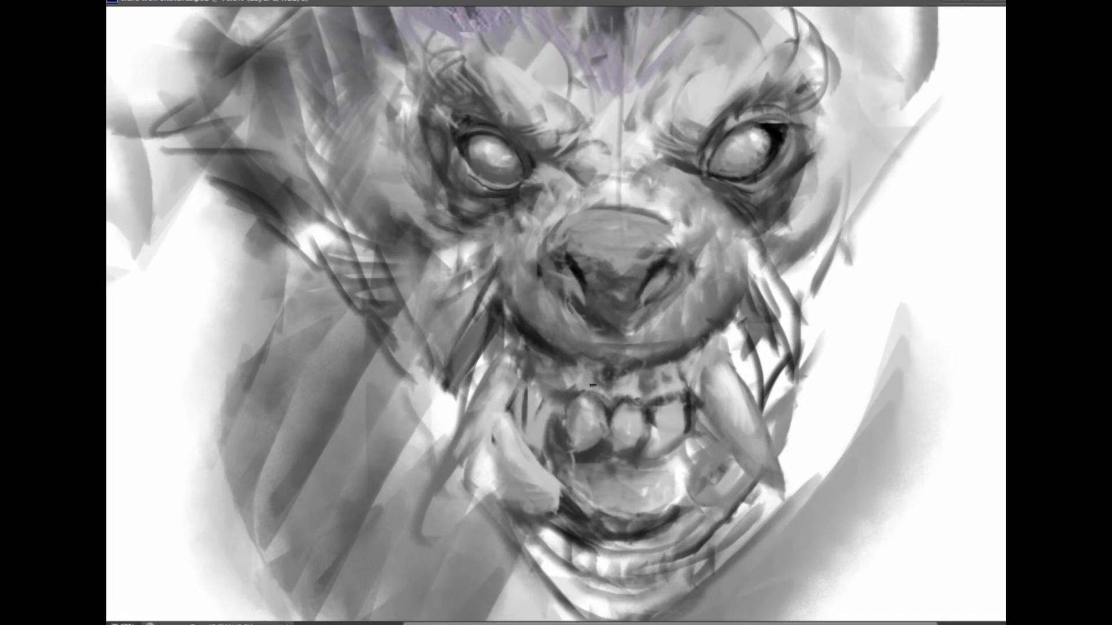
alt+click(544, 357)
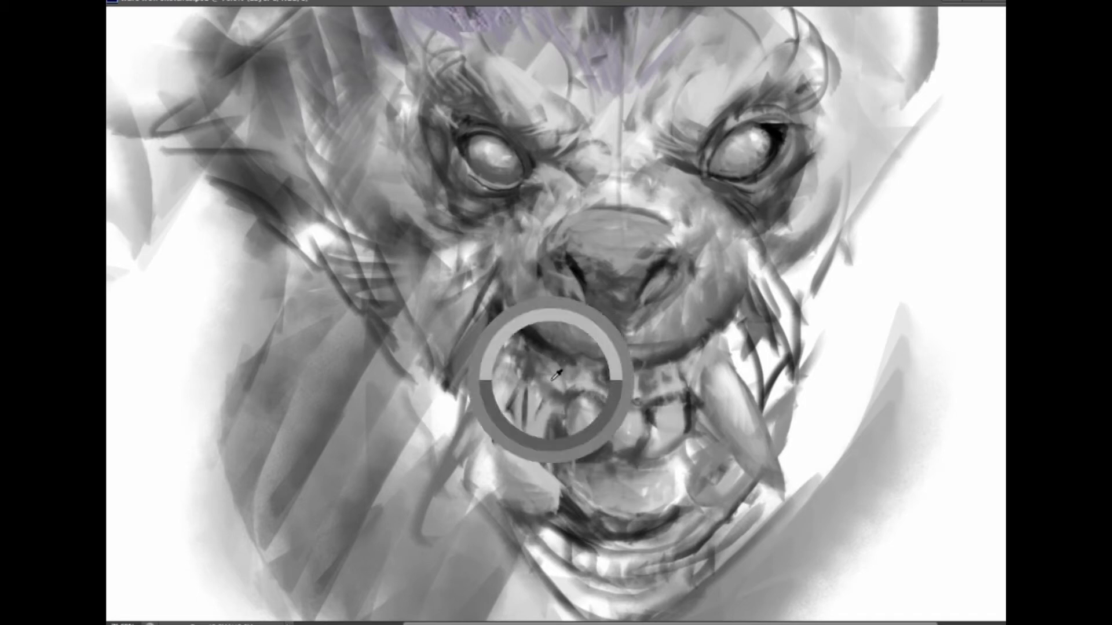
key(ctrl+0)
scroll(604, 376, up, 3)
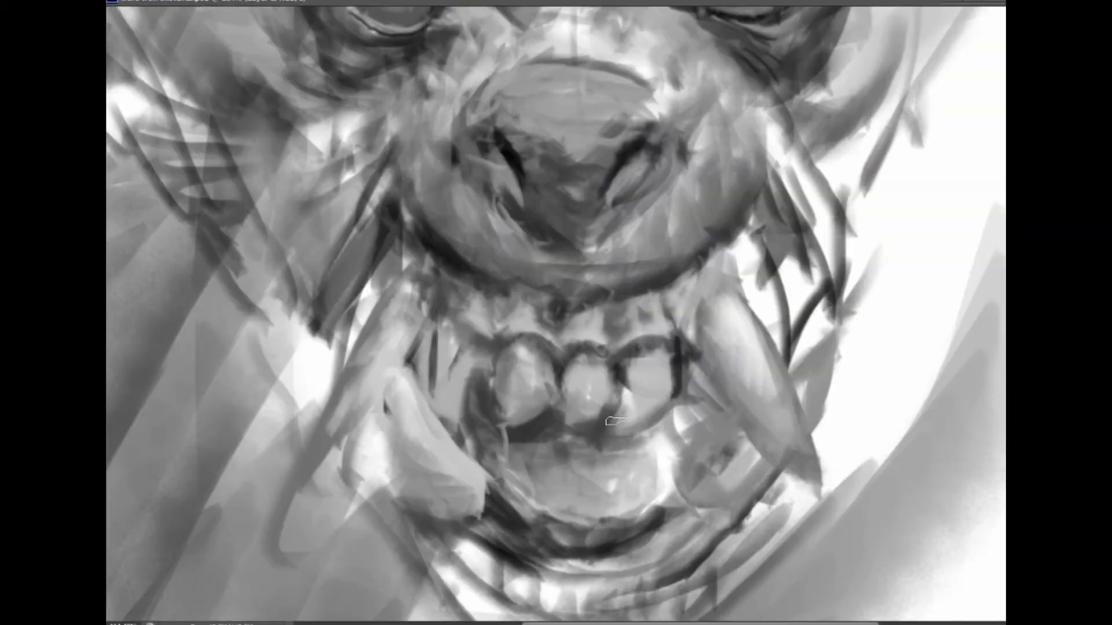
mouse_move(655, 405)
mouse_down()
mouse_move(667, 473)
mouse_move(480, 454)
mouse_move(498, 376)
mouse_up()
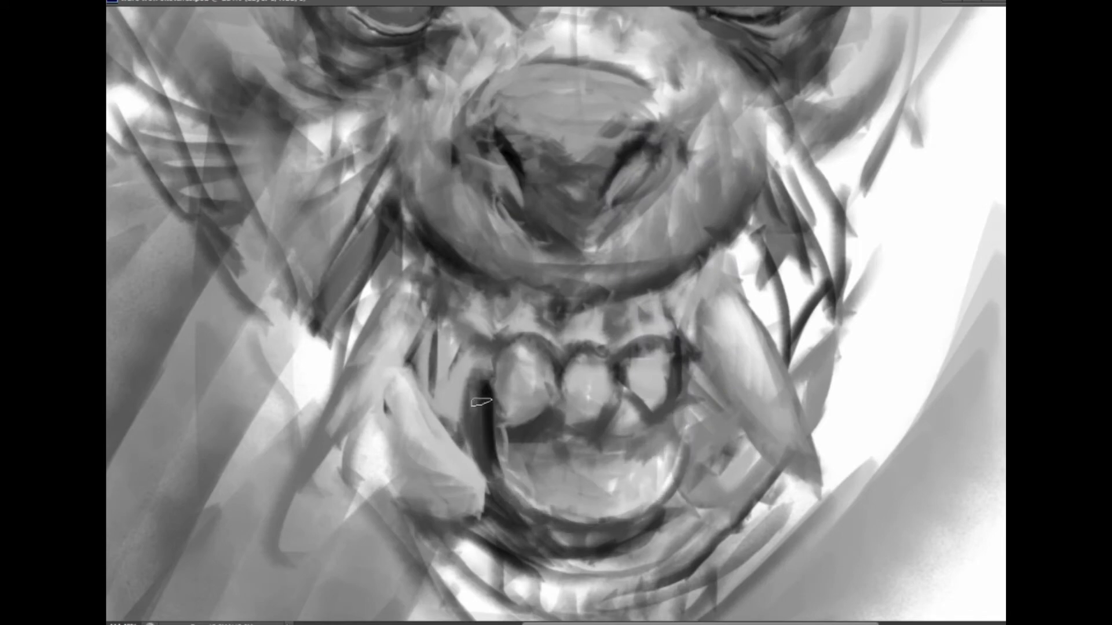
- Paint dark gaps between the lower teeth and lighten the left and right lower teeth
key(ctrl+0)
scroll(614, 382, up, 3)
mouse_move(660, 400)
mouse_down()
mouse_move(614, 393)
mouse_move(591, 425)
mouse_up()
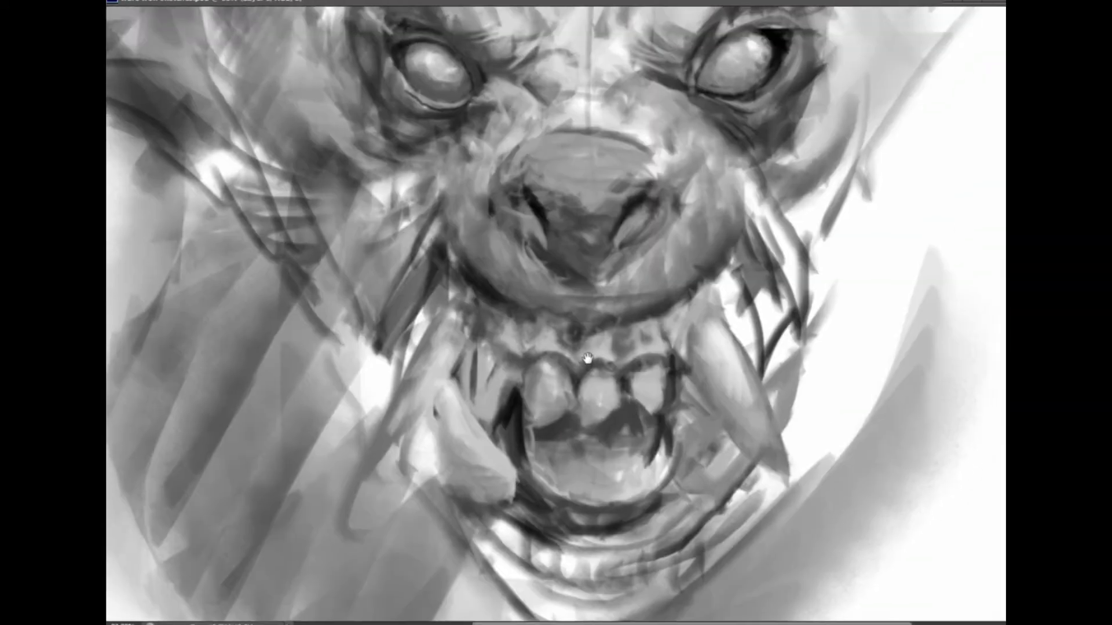
mouse_move(589, 366)
mouse_down()
mouse_move(590, 426)
mouse_move(566, 366)
mouse_up()
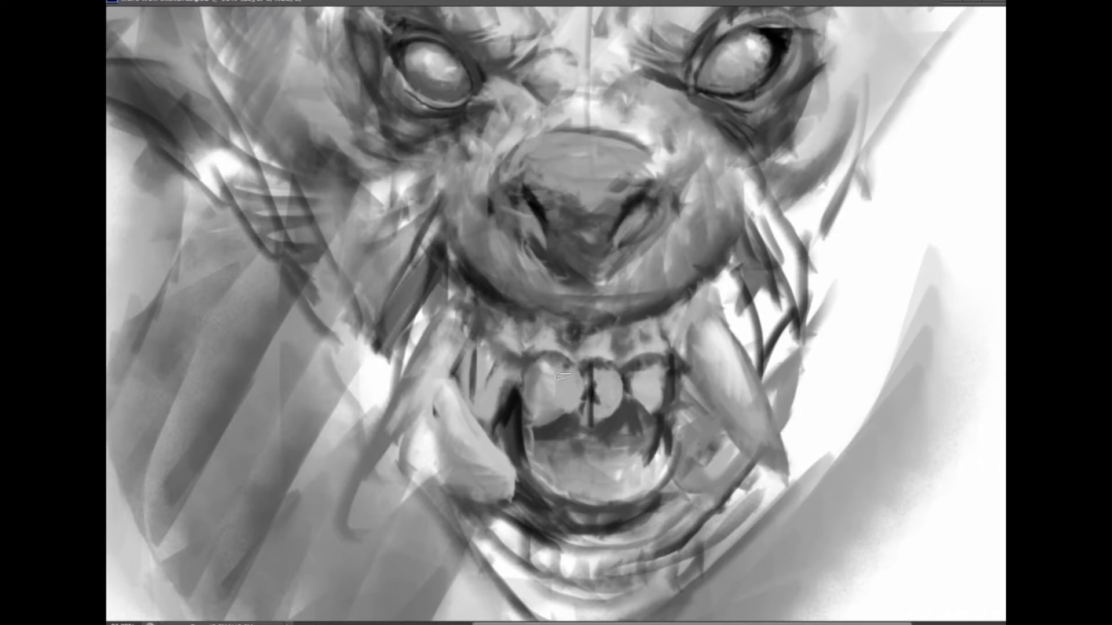
drag(586, 410, 524, 405)
drag(556, 364, 539, 381)
scroll(539, 380, up, 1)
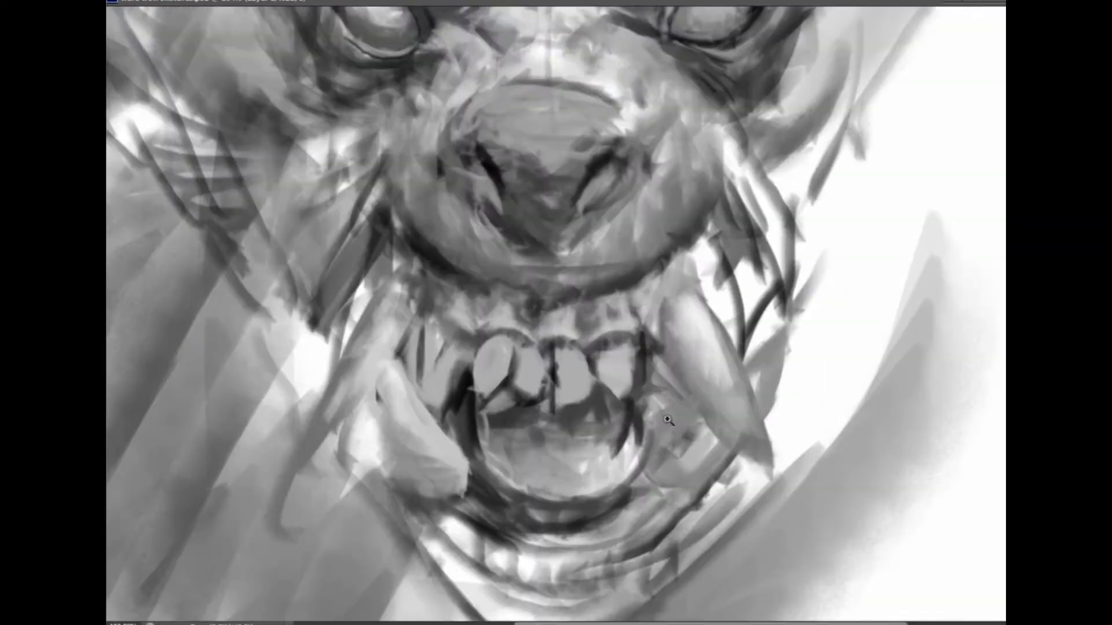
mouse_move(602, 348)
mouse_down()
mouse_move(616, 367)
mouse_move(628, 326)
mouse_move(582, 326)
mouse_up()
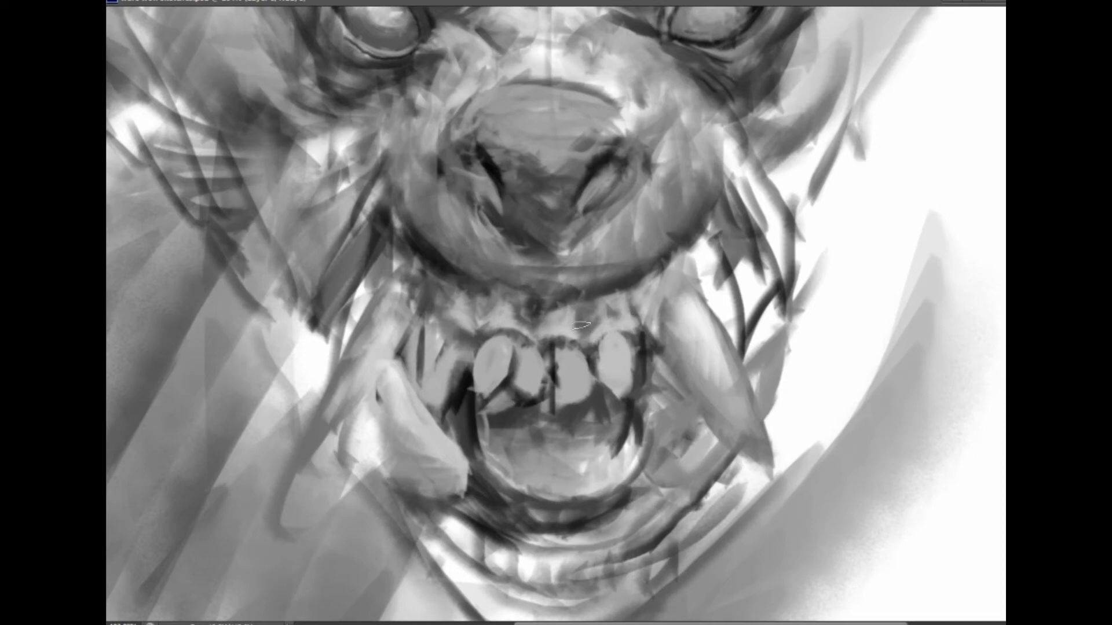
- Lighten the gum line above the upper teeth and add dark and light fur strokes on the cheek
drag(498, 313, 666, 293)
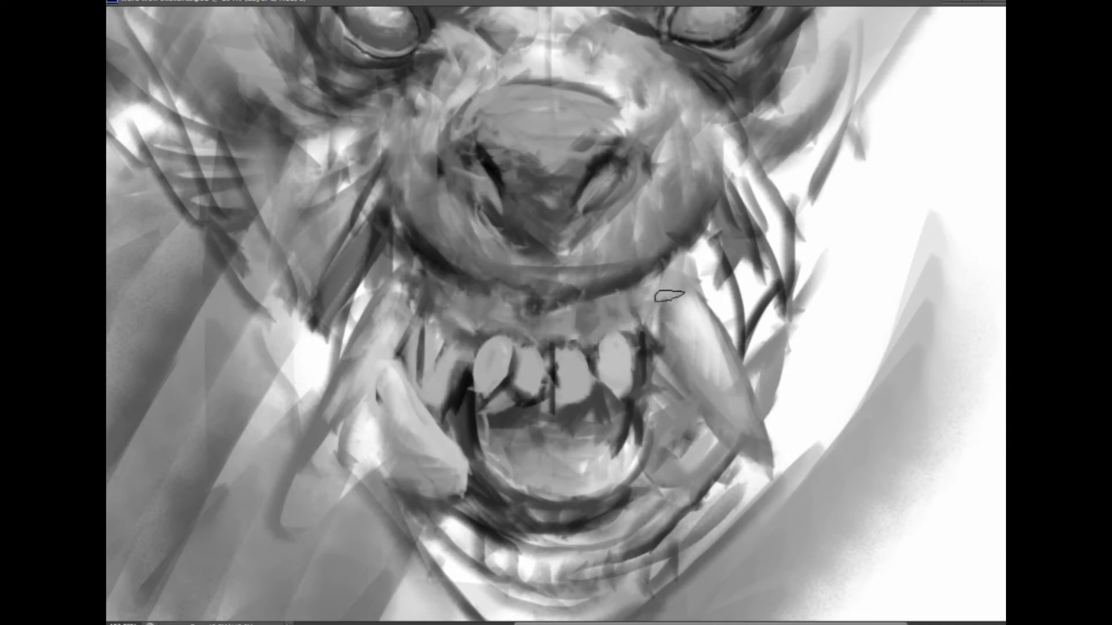
drag(608, 327, 620, 307)
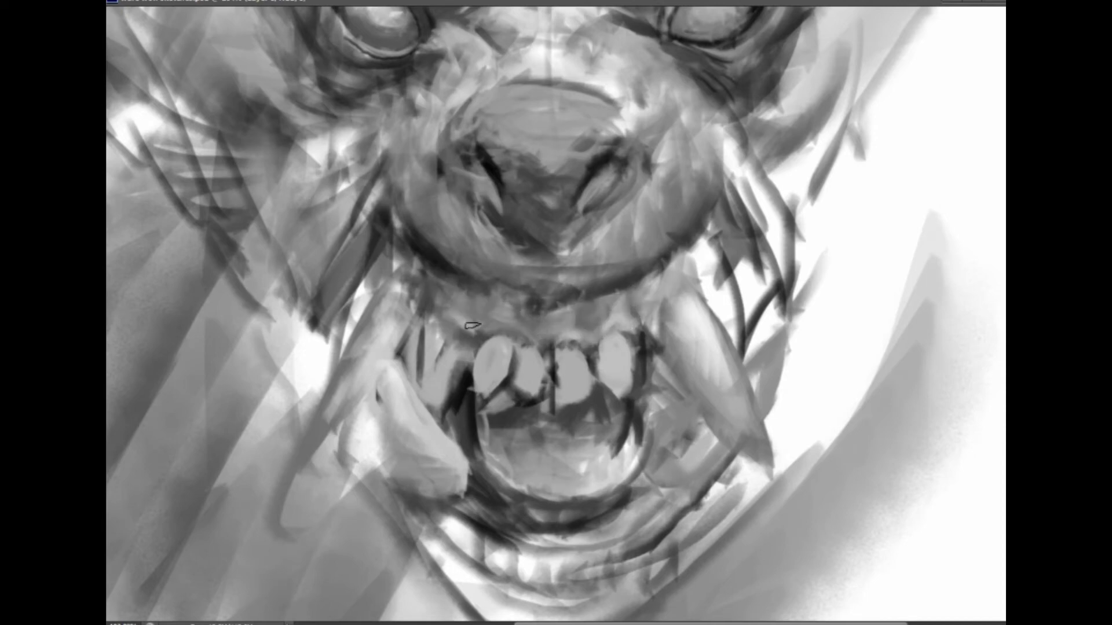
mouse_move(471, 326)
mouse_down()
mouse_move(628, 313)
mouse_move(666, 291)
mouse_move(715, 235)
mouse_up()
mouse_move(397, 267)
mouse_down()
mouse_move(405, 233)
mouse_move(428, 341)
mouse_move(406, 357)
mouse_move(393, 348)
mouse_up()
- Darken the cheek fur, the shadow beside the snout and the area left of the upper teeth
scroll(418, 285, down, 5)
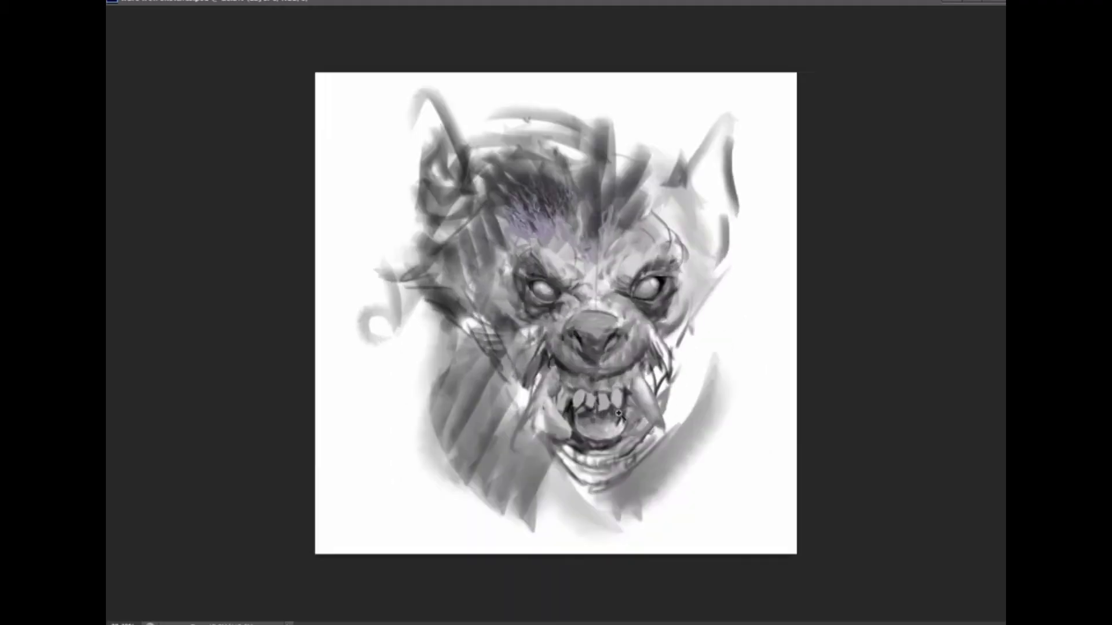
scroll(483, 339, up, 5)
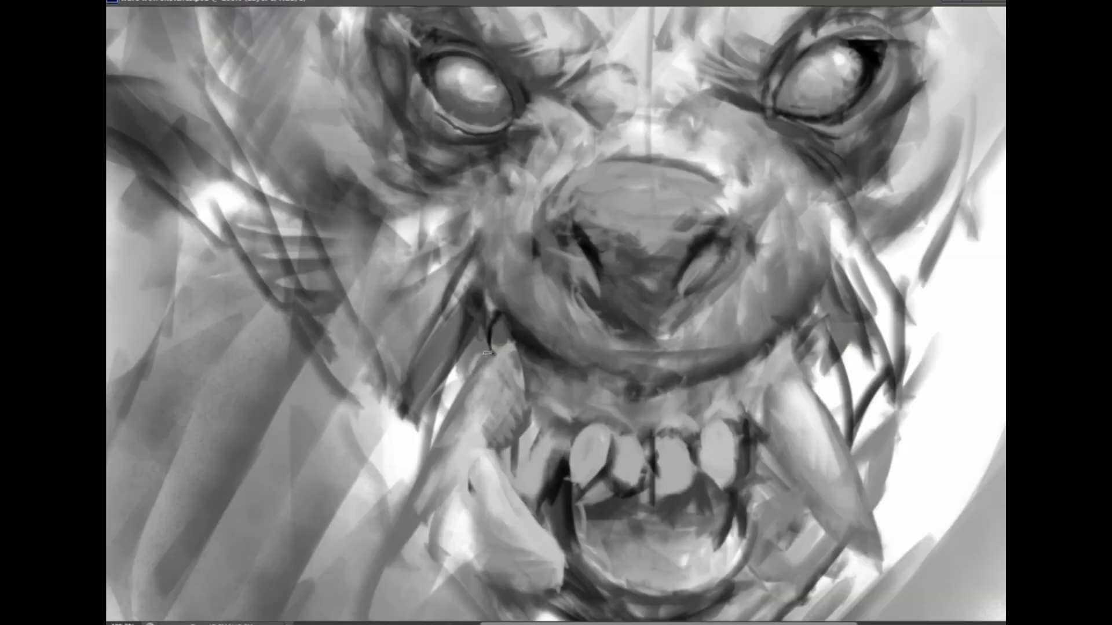
mouse_move(478, 294)
mouse_down()
mouse_move(423, 328)
mouse_move(480, 294)
mouse_move(503, 324)
mouse_up()
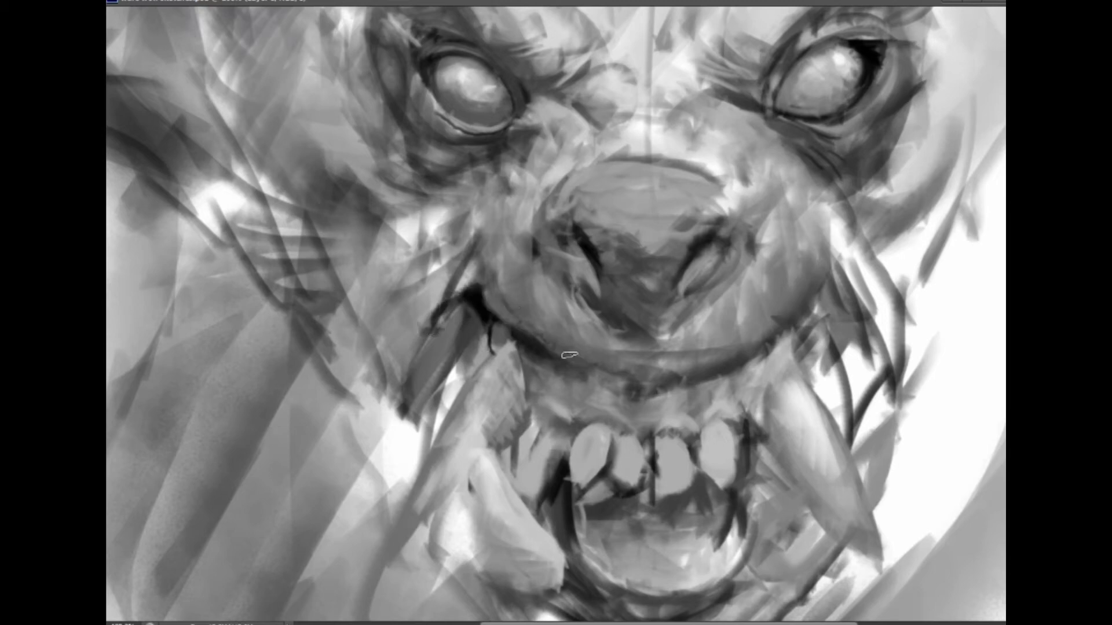
scroll(571, 346, down, 5)
scroll(568, 346, up, 6)
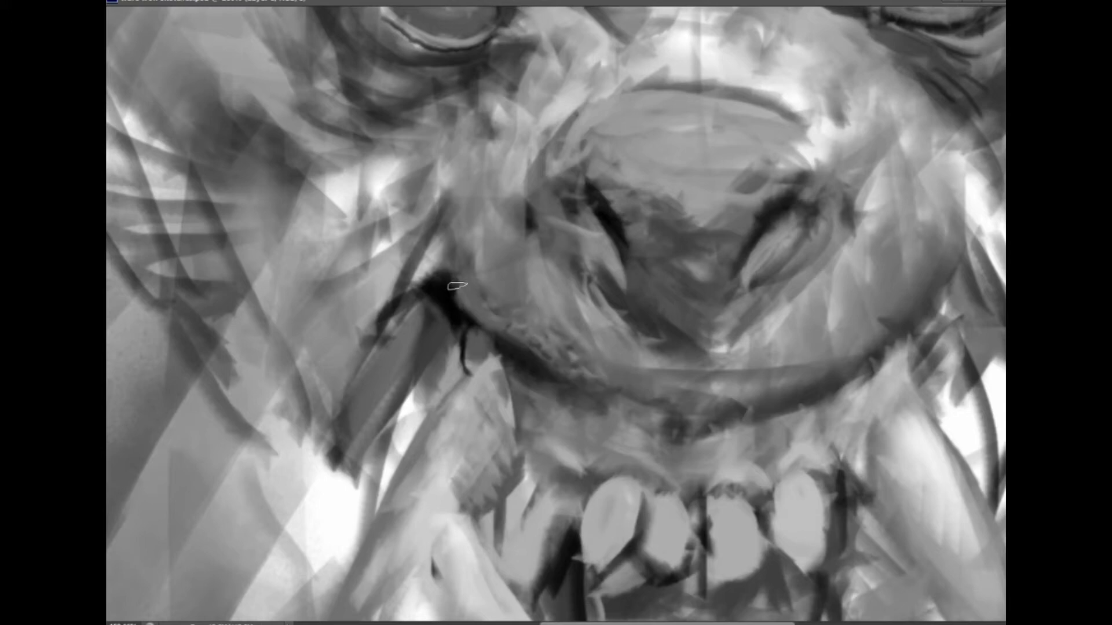
drag(457, 286, 447, 259)
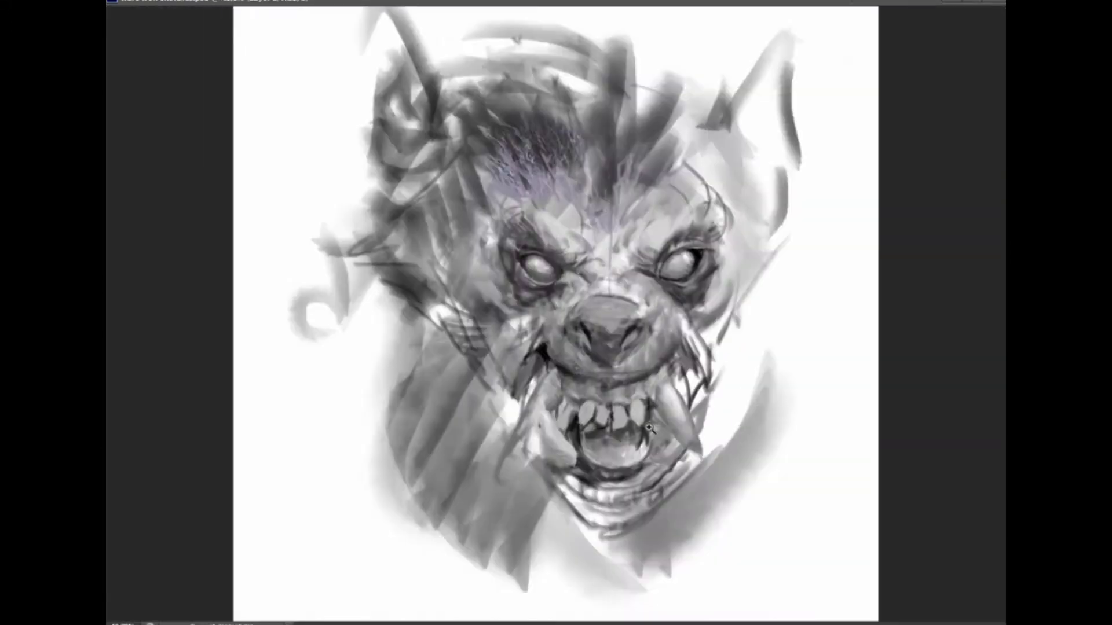
drag(573, 373, 519, 408)
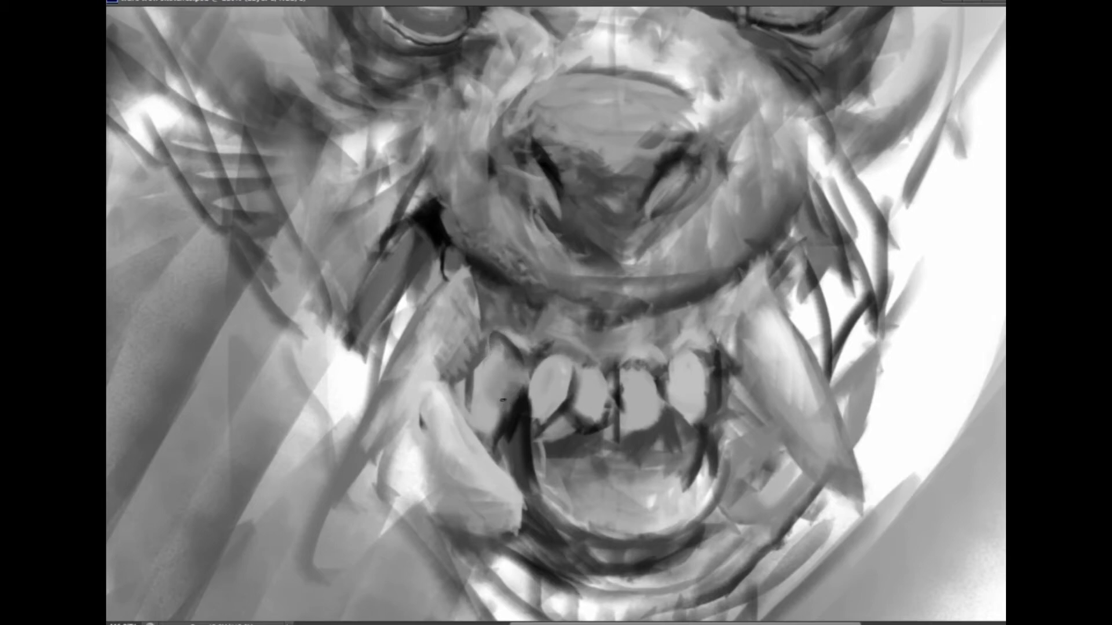
mouse_move(509, 400)
mouse_down()
mouse_move(461, 439)
mouse_move(500, 350)
mouse_up()
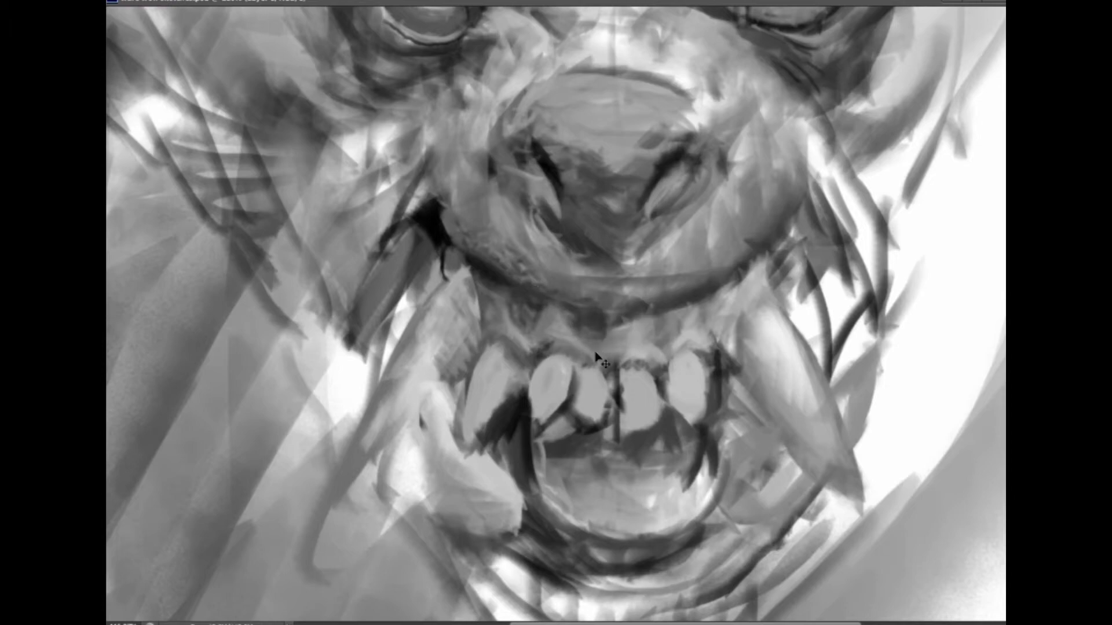
- Outline the upper teeth tops, highlight the third and rightmost teeth, and shade inside the mouth
scroll(622, 417, down, 3)
scroll(623, 417, up, 3)
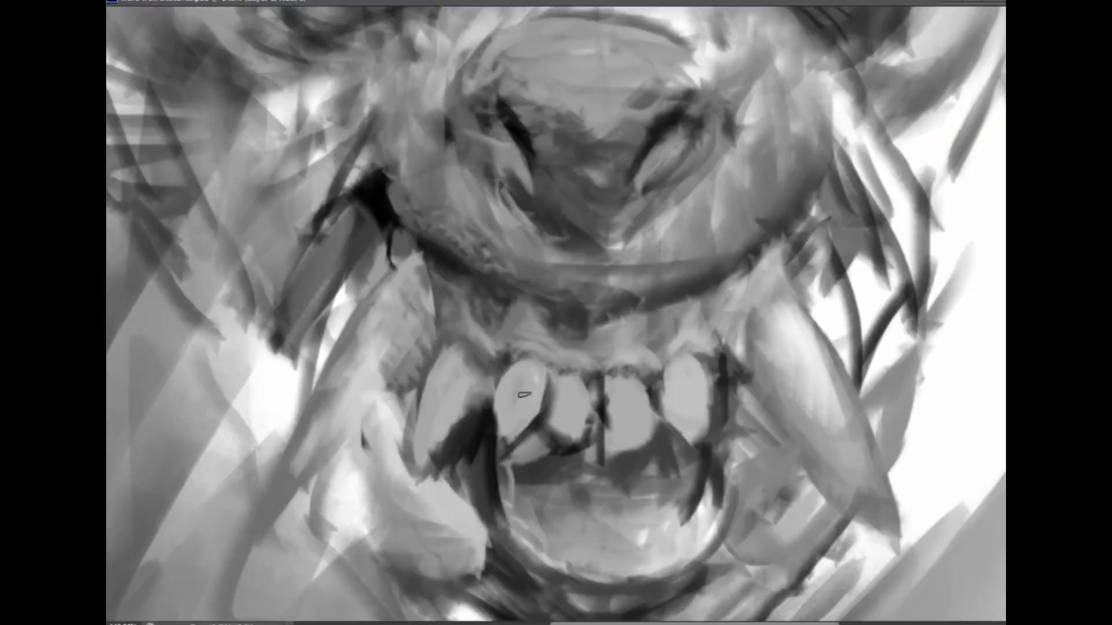
drag(503, 375, 713, 371)
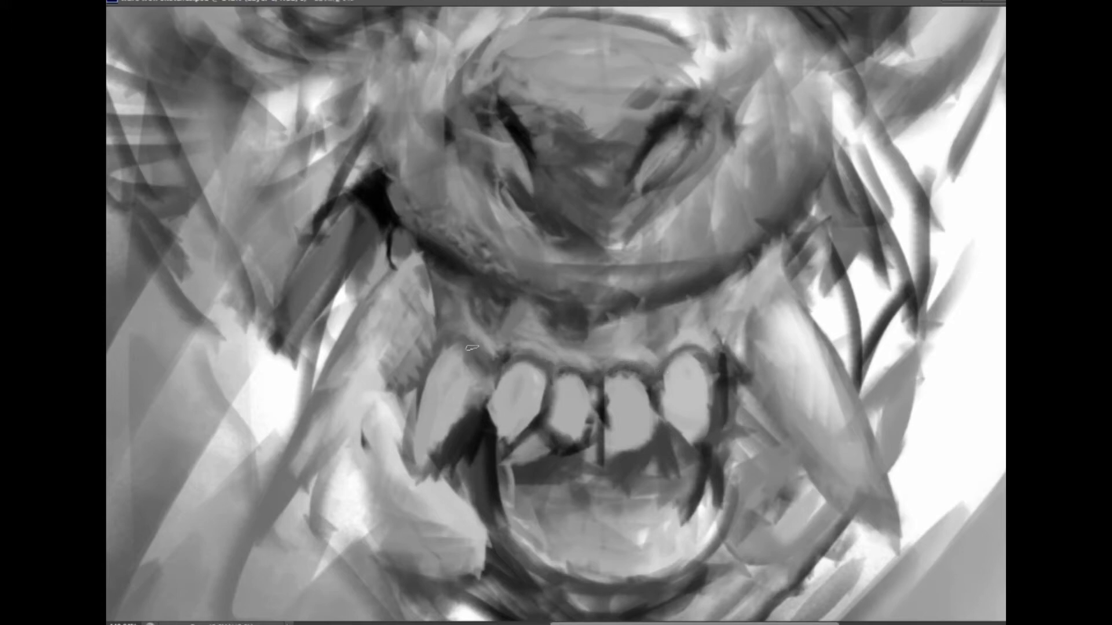
mouse_move(637, 399)
mouse_down()
mouse_move(624, 381)
mouse_move(608, 382)
mouse_move(617, 431)
mouse_up()
mouse_move(705, 385)
mouse_down()
mouse_move(672, 378)
mouse_move(683, 389)
mouse_move(671, 405)
mouse_up()
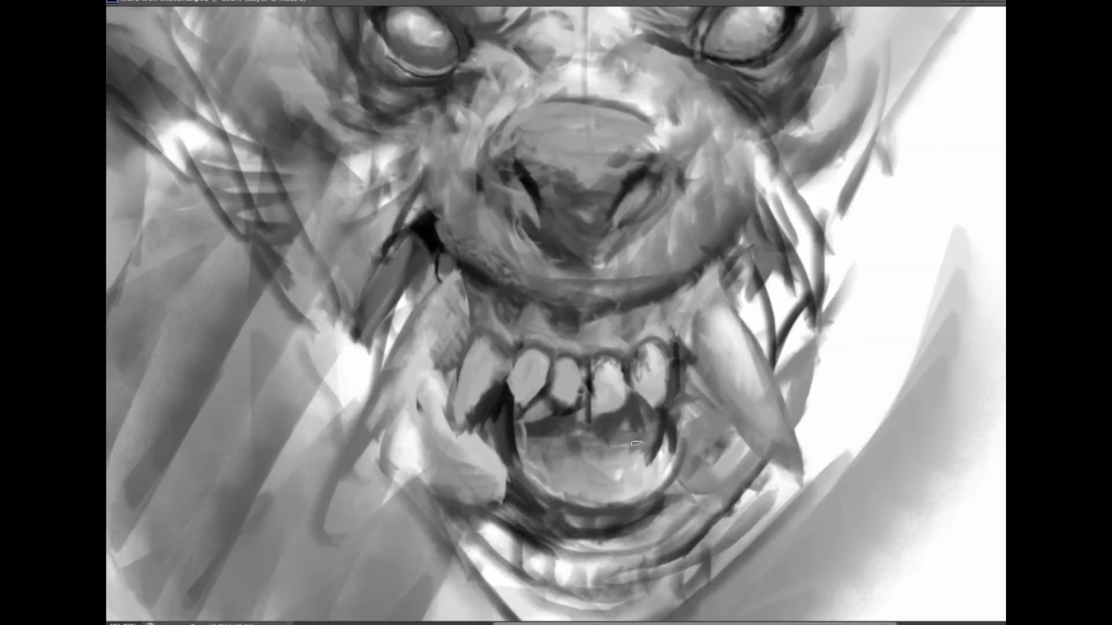
drag(636, 444, 579, 451)
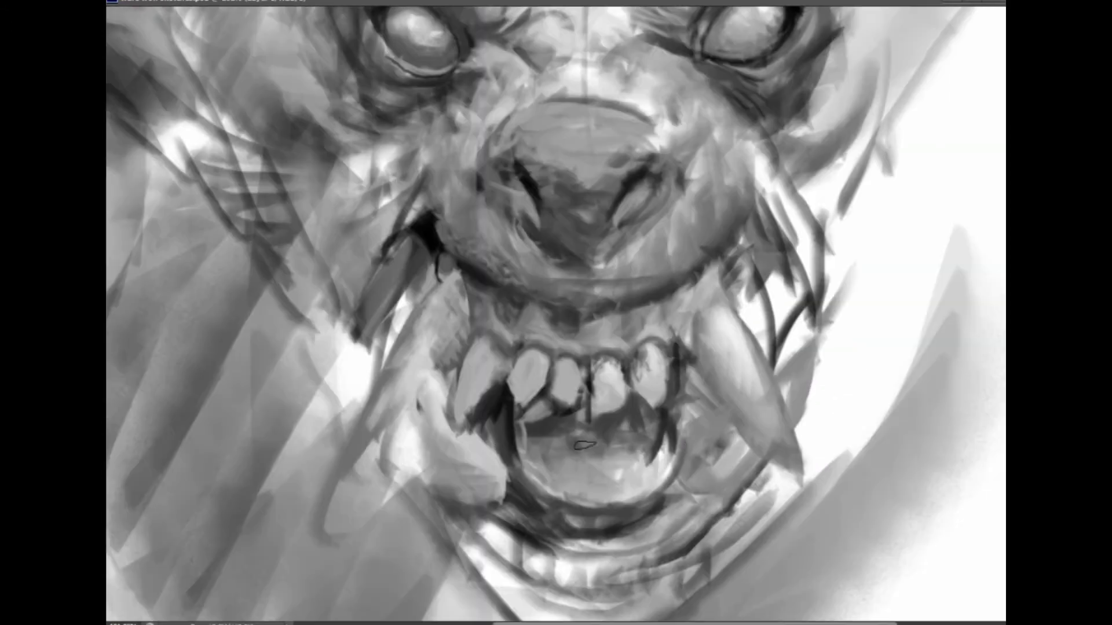
drag(480, 413, 382, 395)
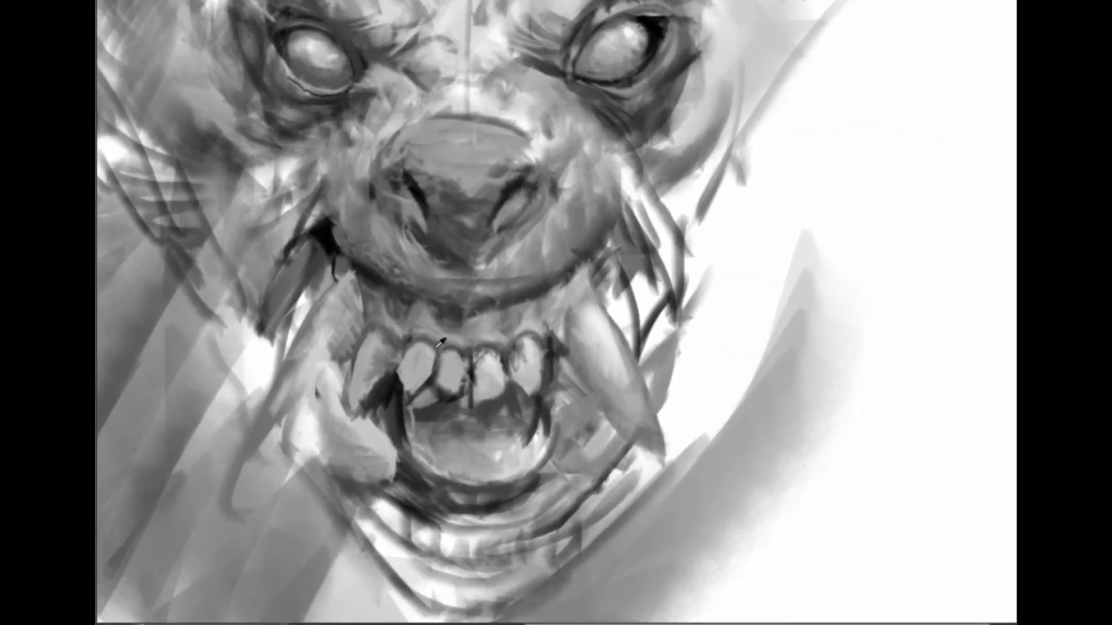
- Refine the front tooth edges, shade the upper lip, and add curved dark lines on the right jaw
drag(443, 356, 478, 348)
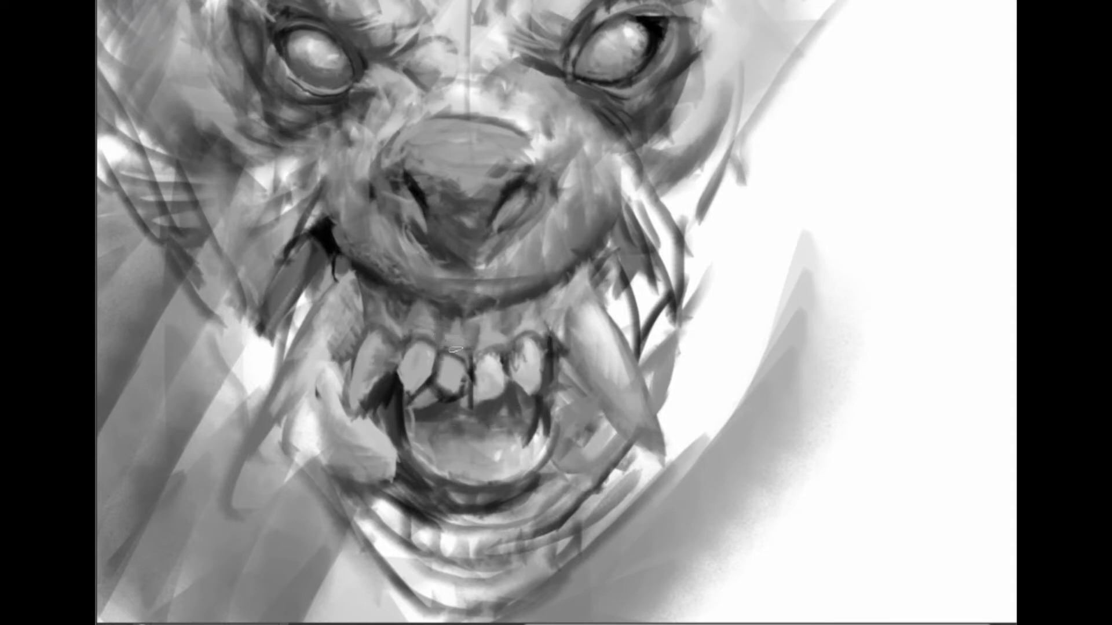
mouse_move(427, 311)
mouse_down()
mouse_move(398, 286)
mouse_move(406, 299)
mouse_up()
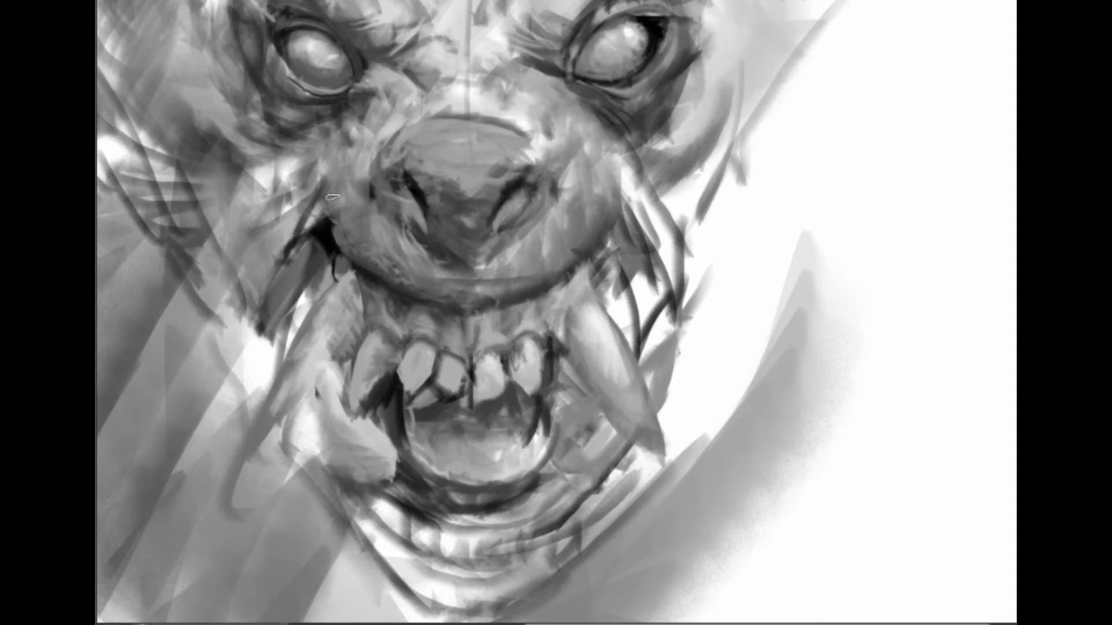
drag(306, 219, 258, 281)
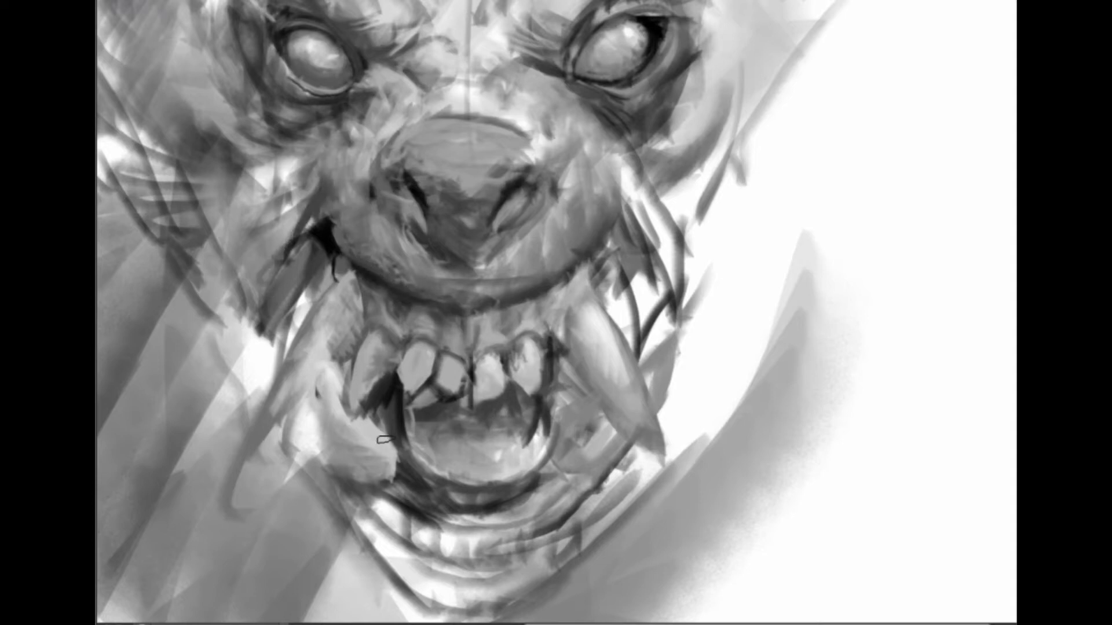
drag(382, 431, 348, 472)
drag(547, 458, 606, 478)
drag(646, 350, 550, 461)
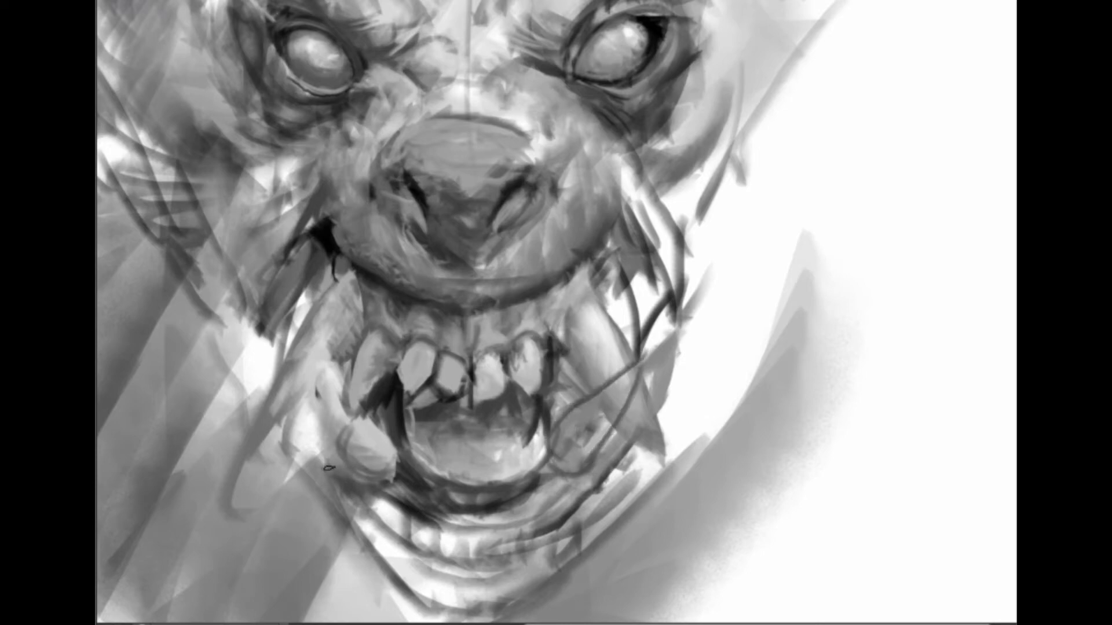
- Deepen the left cheek shadow and darken the chin and lower jaw
drag(307, 243, 262, 382)
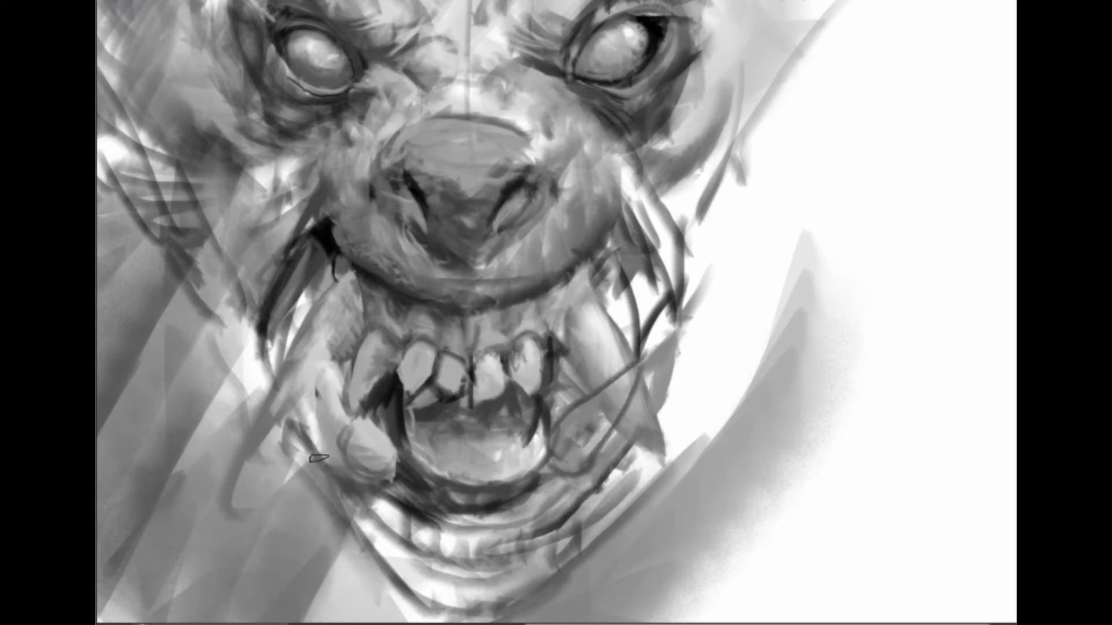
drag(312, 457, 504, 539)
drag(385, 556, 609, 489)
mouse_move(295, 307)
mouse_down()
mouse_move(342, 464)
mouse_move(301, 385)
mouse_move(284, 274)
mouse_move(322, 232)
mouse_move(304, 301)
mouse_up()
drag(344, 247, 290, 350)
drag(304, 290, 284, 351)
- Repaint the left-of-centre tooth lighter and deepen the gaps and mouth interior below the central teeth
key(ctrl+0)
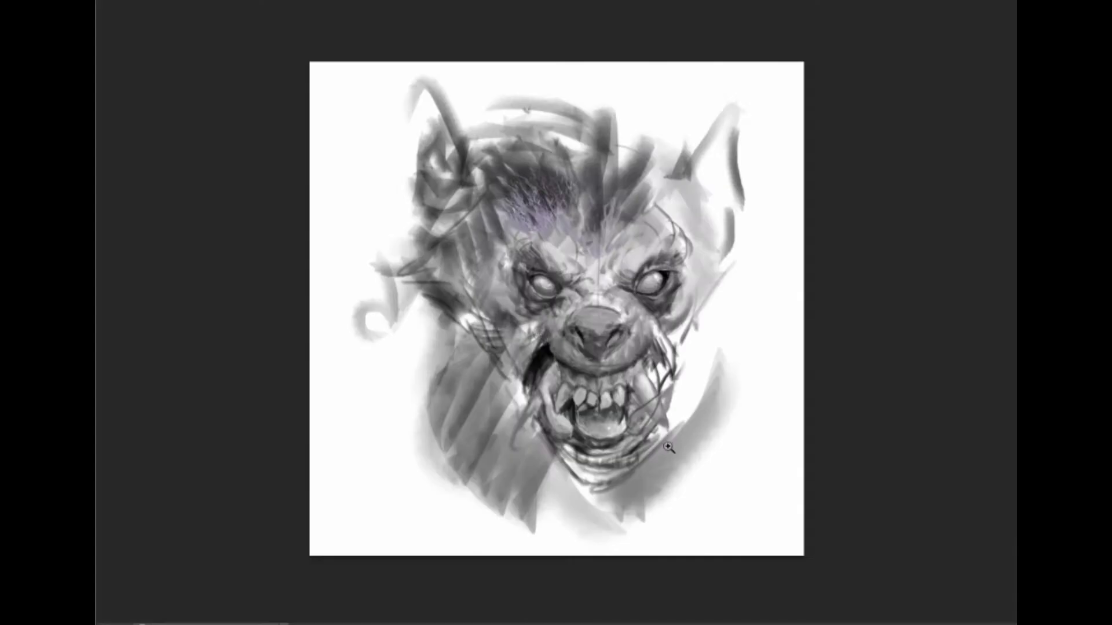
click(623, 402)
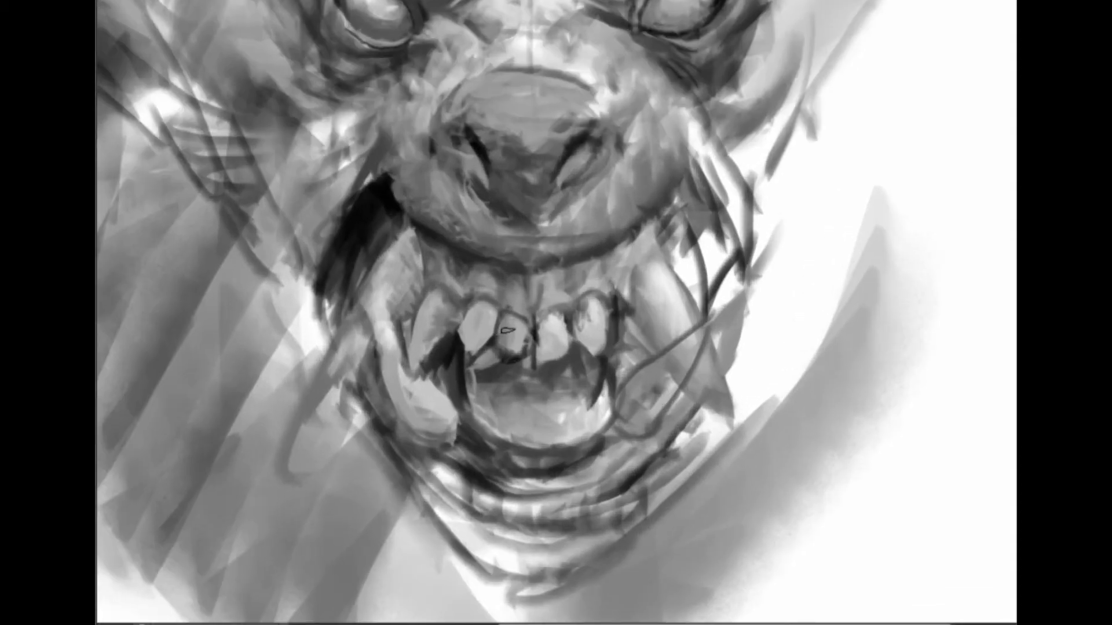
mouse_move(512, 329)
mouse_down()
mouse_move(530, 371)
mouse_move(533, 360)
mouse_move(536, 415)
mouse_up()
mouse_move(516, 376)
mouse_down()
mouse_move(544, 399)
mouse_move(556, 394)
mouse_up()
drag(536, 365, 540, 324)
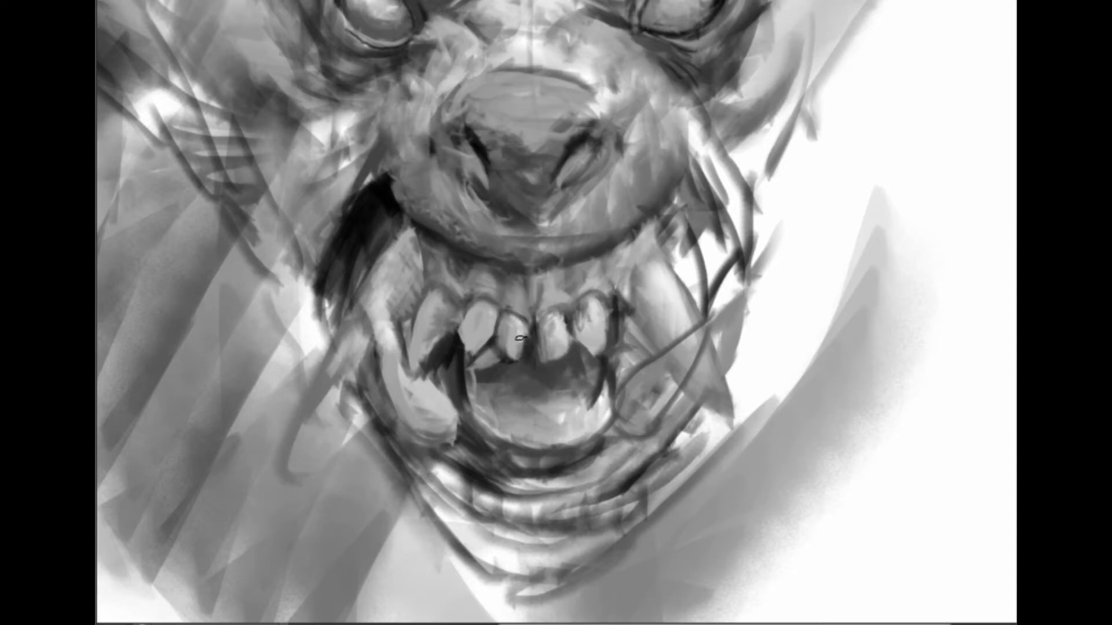
mouse_move(439, 326)
mouse_down()
mouse_move(431, 342)
mouse_move(448, 345)
mouse_up()
- Shade the mouth interior toward the right lip and lighten the left mouth side and lower lip
scroll(457, 308, down, 2)
click(695, 452)
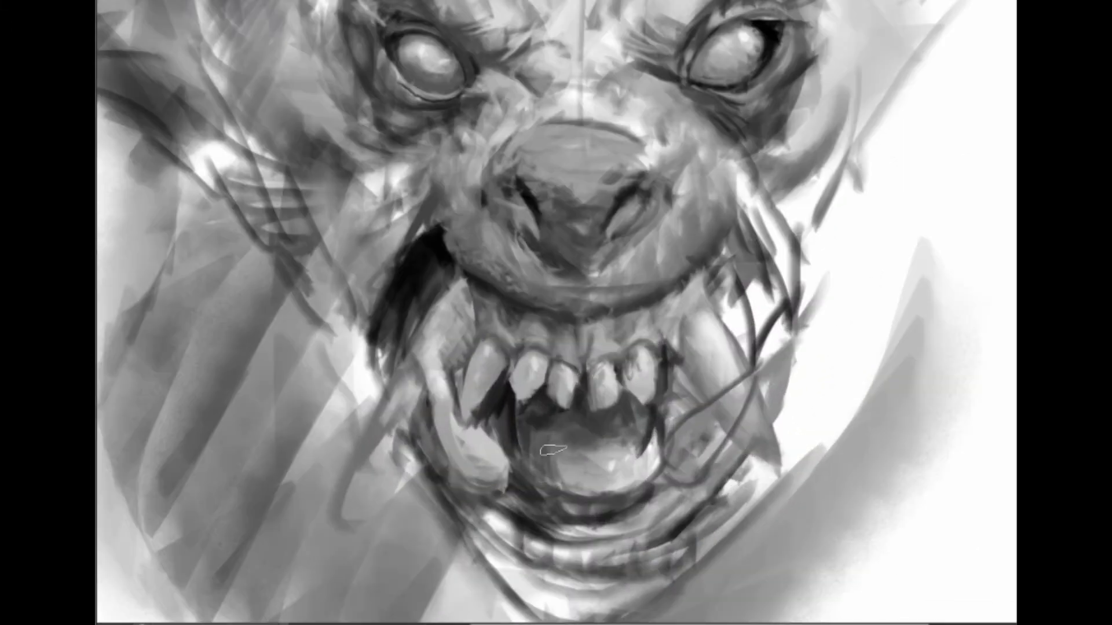
mouse_move(519, 429)
mouse_down()
mouse_move(603, 459)
mouse_move(671, 435)
mouse_up()
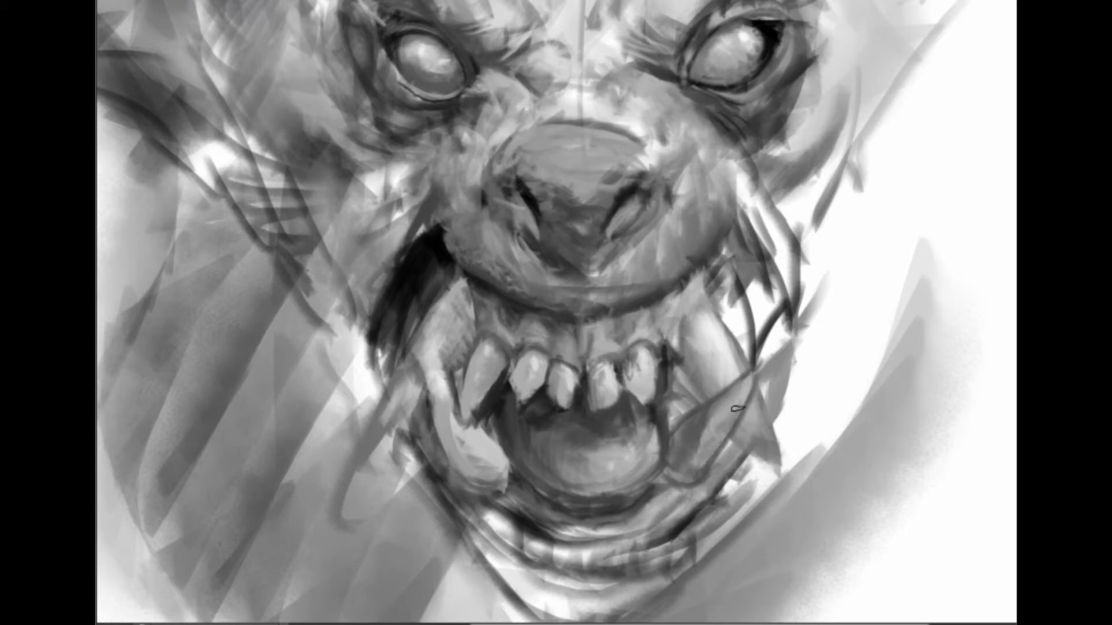
drag(434, 431, 457, 402)
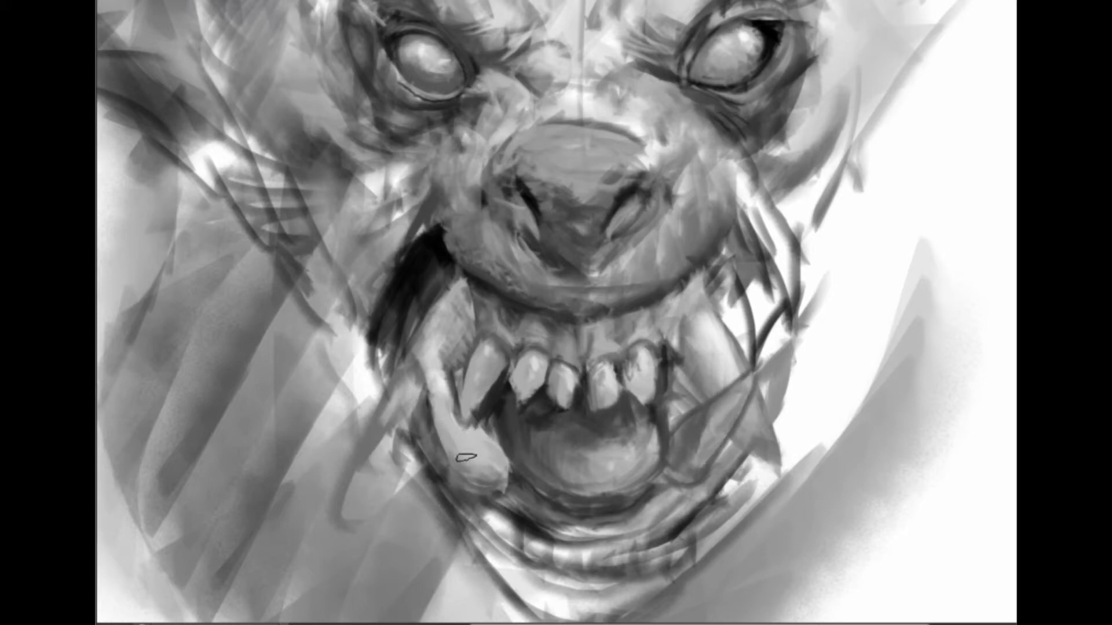
mouse_move(463, 462)
mouse_down()
mouse_move(527, 510)
mouse_move(582, 530)
mouse_move(672, 487)
mouse_up()
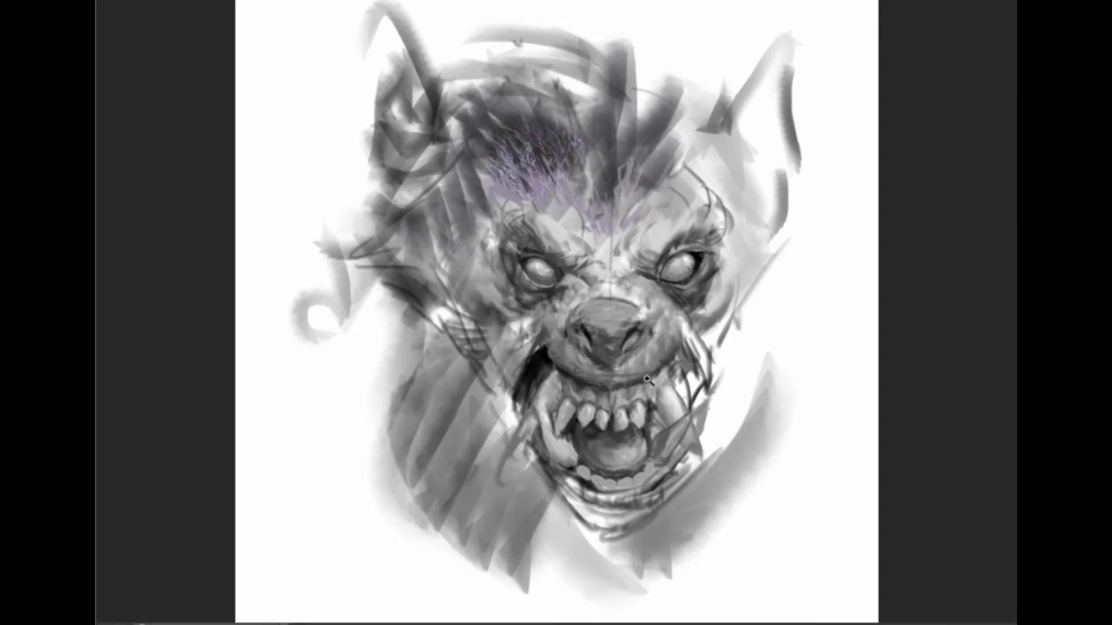
- Add light strokes along the left lip and fang, and undo the stray squiggle beside the right fang
click(557, 373)
scroll(551, 371, down, 1)
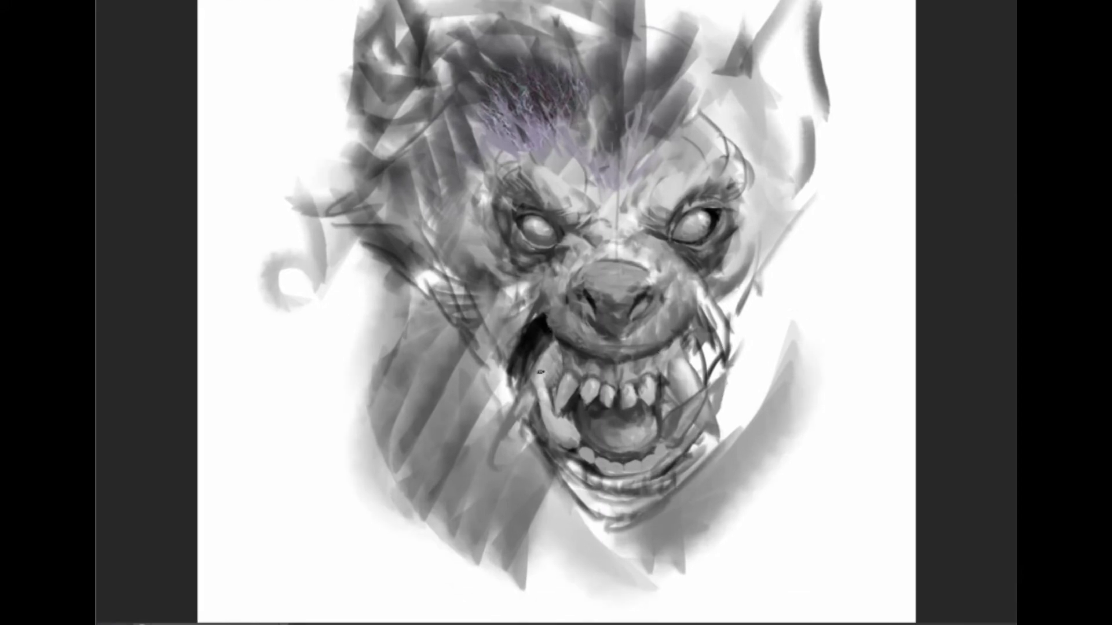
click(551, 353)
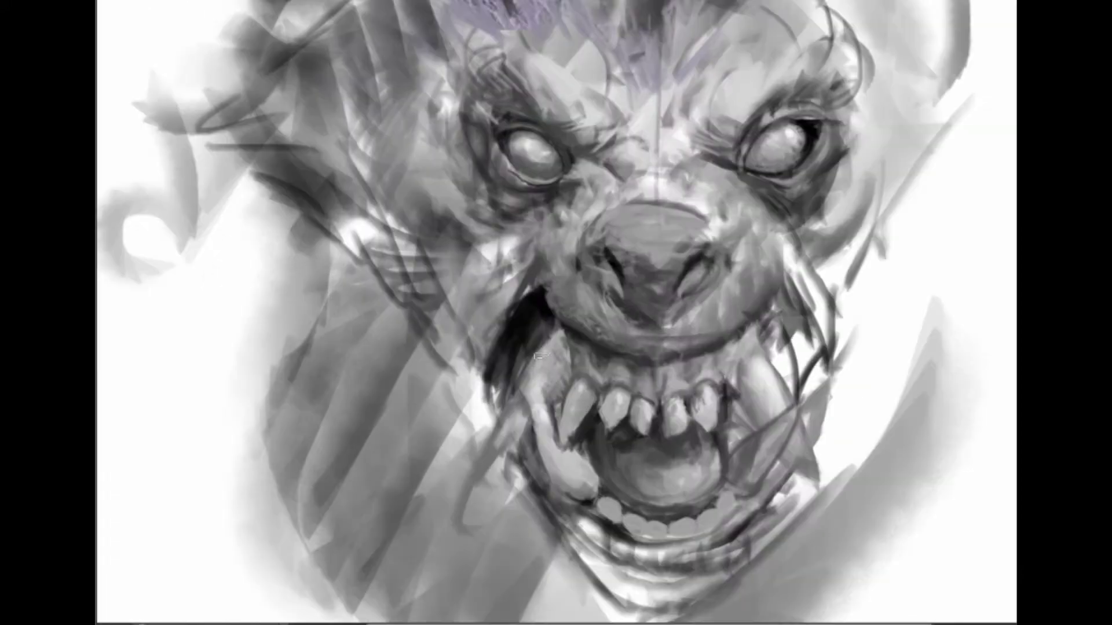
mouse_move(538, 355)
mouse_down()
mouse_move(541, 383)
mouse_move(498, 455)
mouse_up()
drag(565, 397, 553, 353)
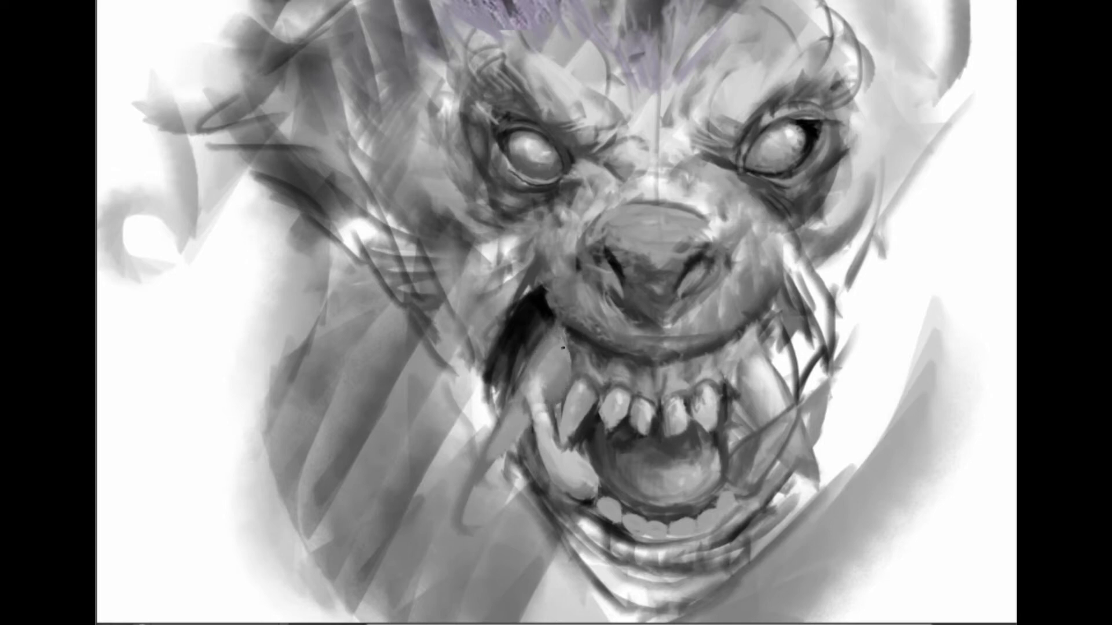
key(ctrl+z)
- Zoom in on the wolf's face and sample the tooth's grey as the paint colour
key(z)
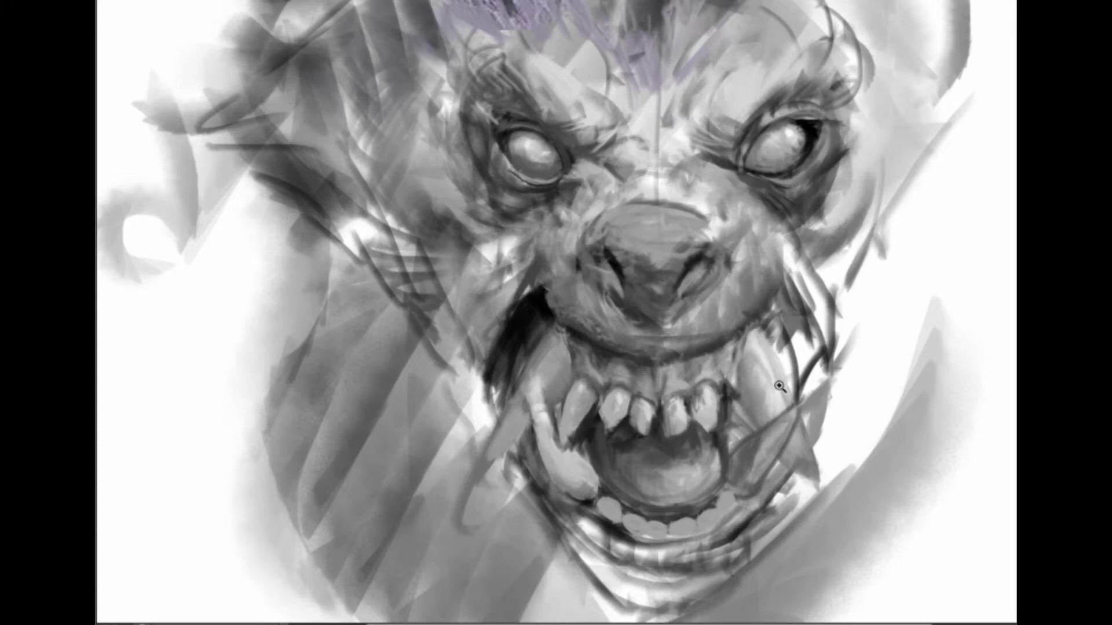
click(779, 386)
drag(527, 402, 480, 318)
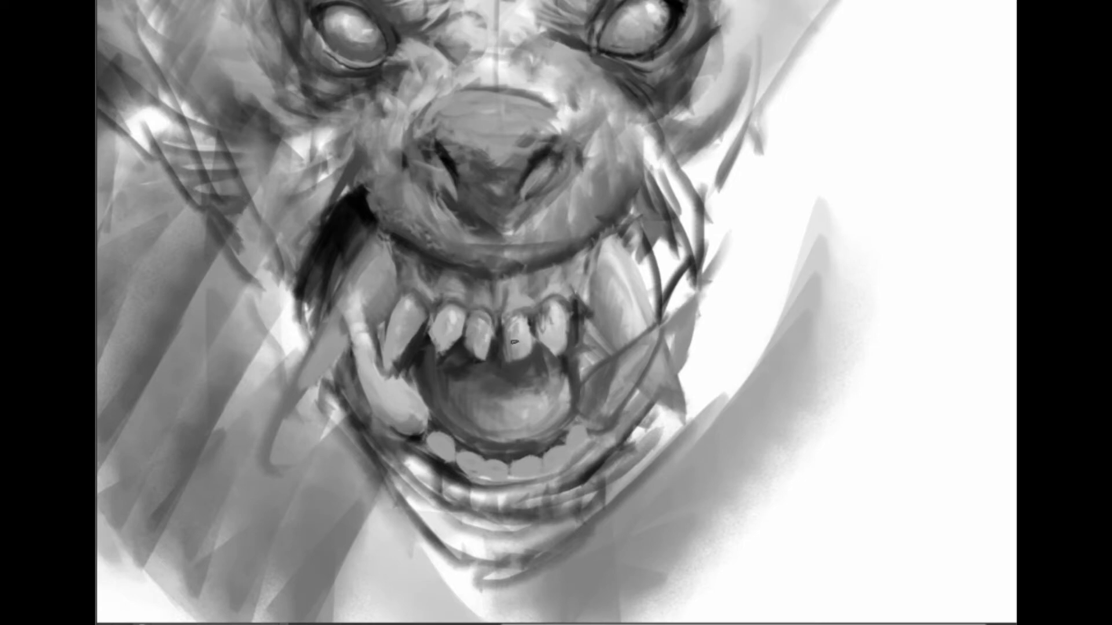
alt+click(480, 328)
- Paint a bright stroke beside the right canine and lighten the gums between the front teeth
scroll(442, 321, down, 5)
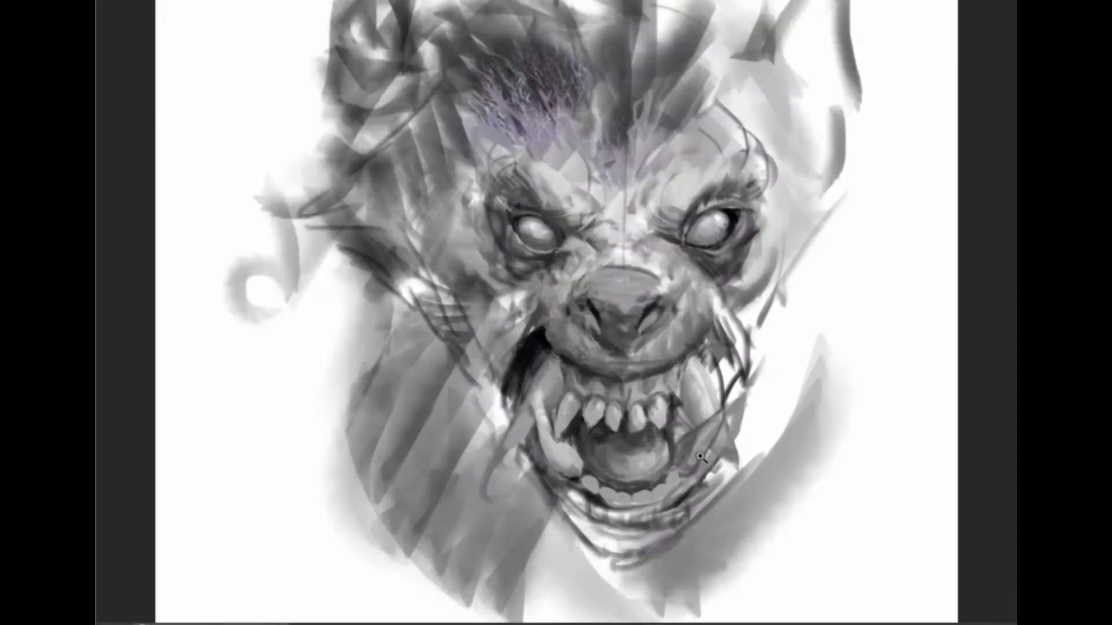
scroll(475, 407, up, 6)
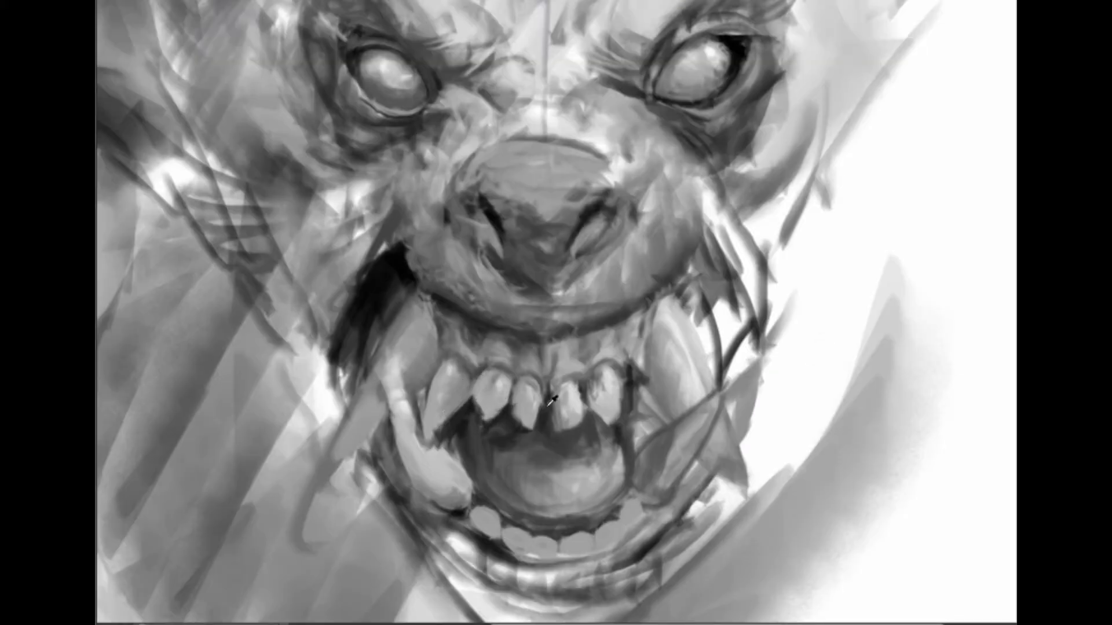
drag(623, 371, 636, 400)
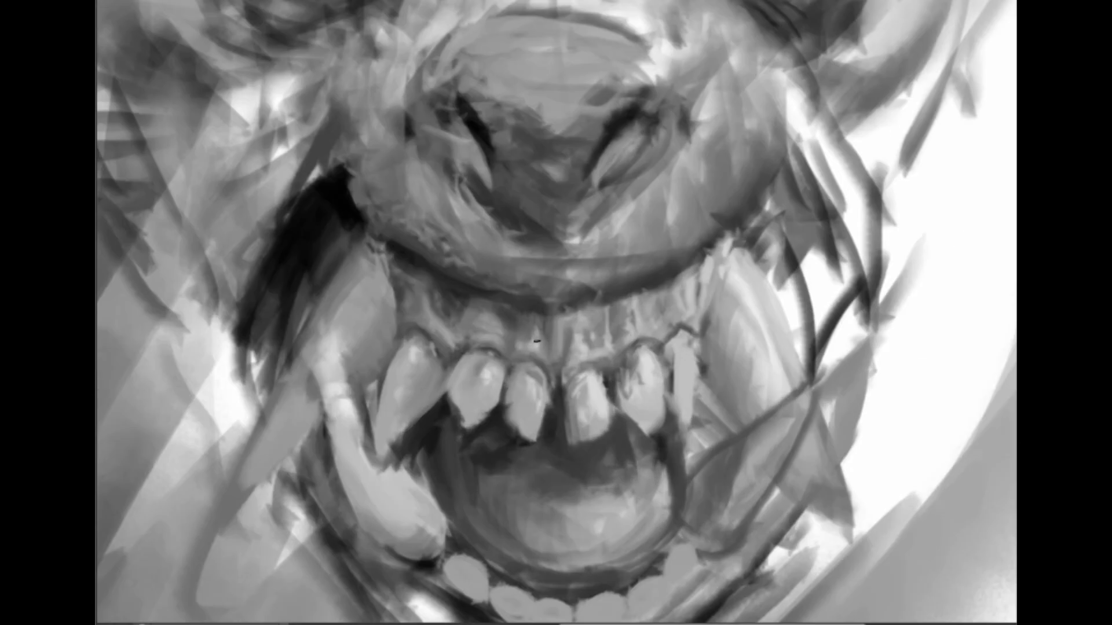
drag(551, 341, 596, 366)
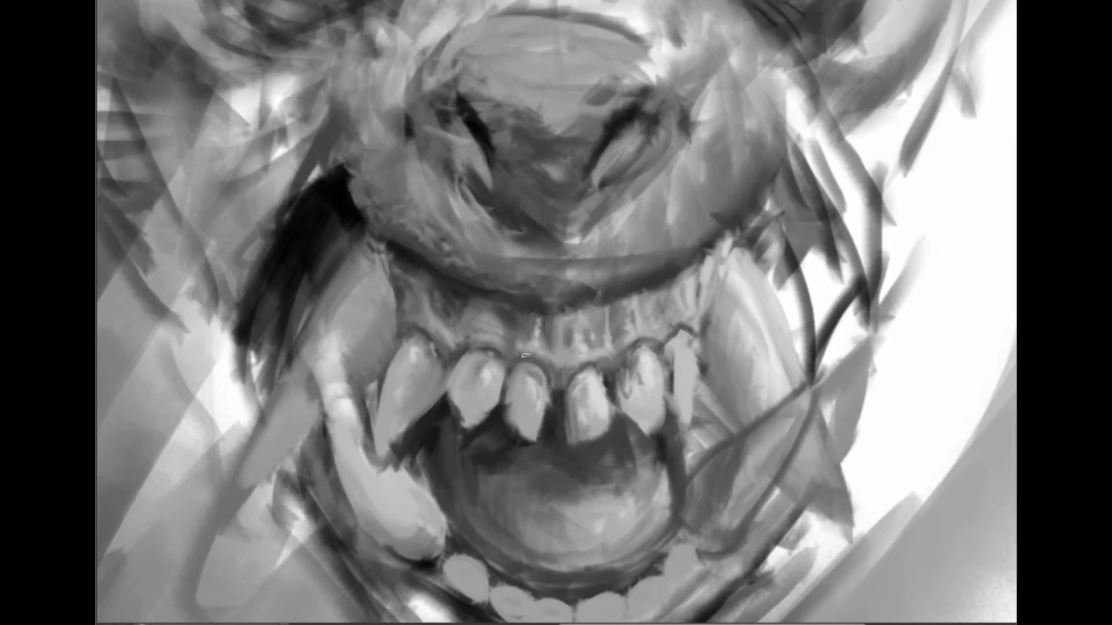
- Hatch dark fur strokes along the right cheek, right jaw line and left cheek
key(ctrl+0)
scroll(499, 337, up, 5)
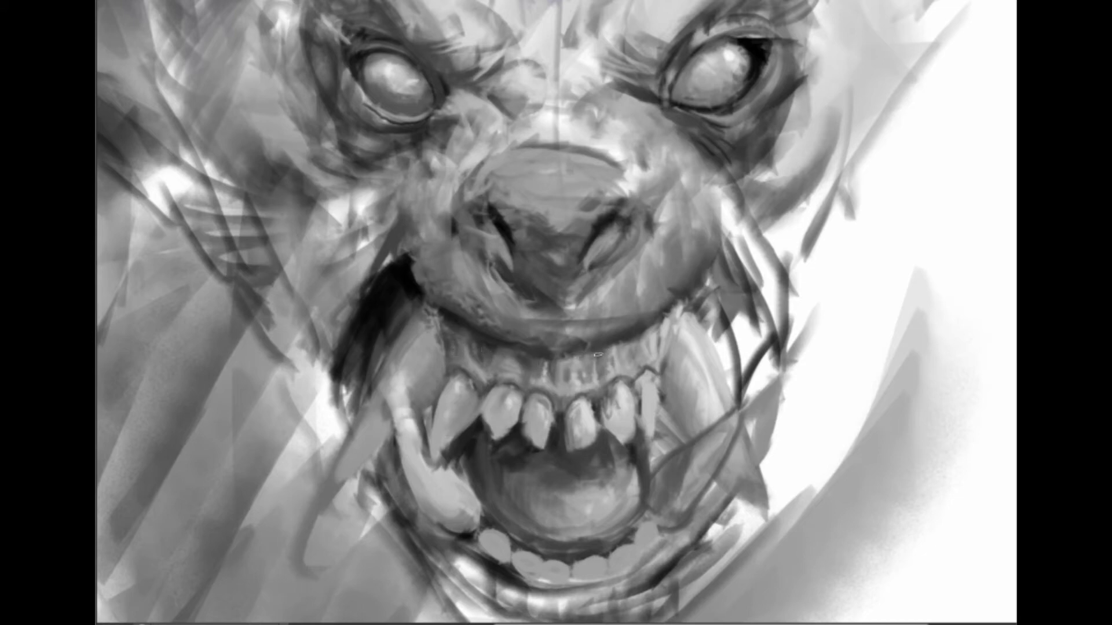
drag(691, 287, 636, 337)
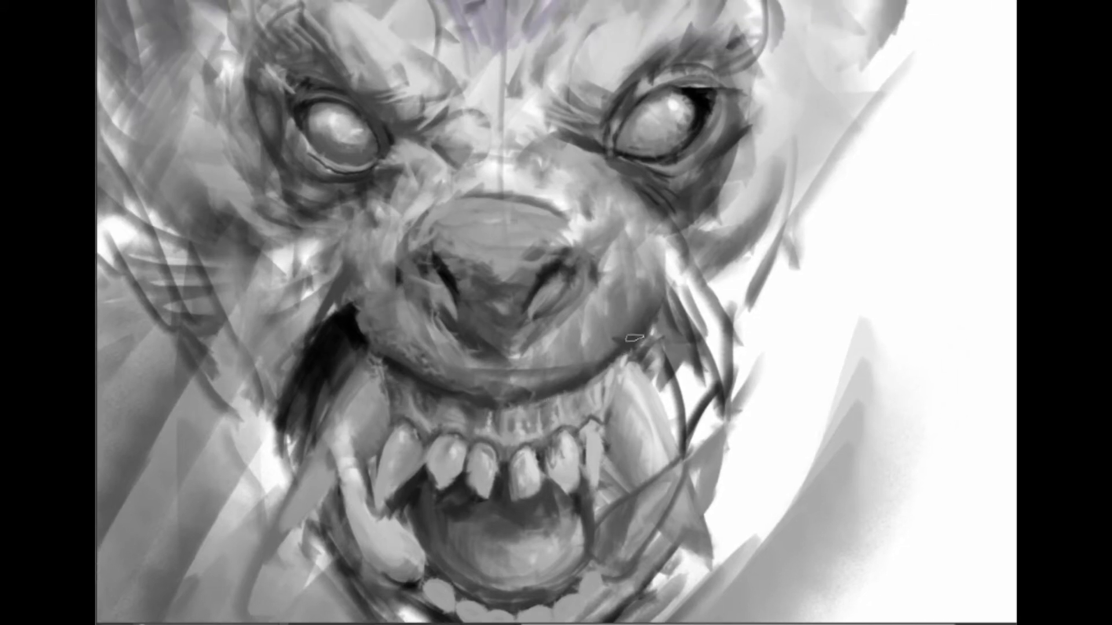
drag(666, 267, 643, 342)
drag(666, 266, 741, 399)
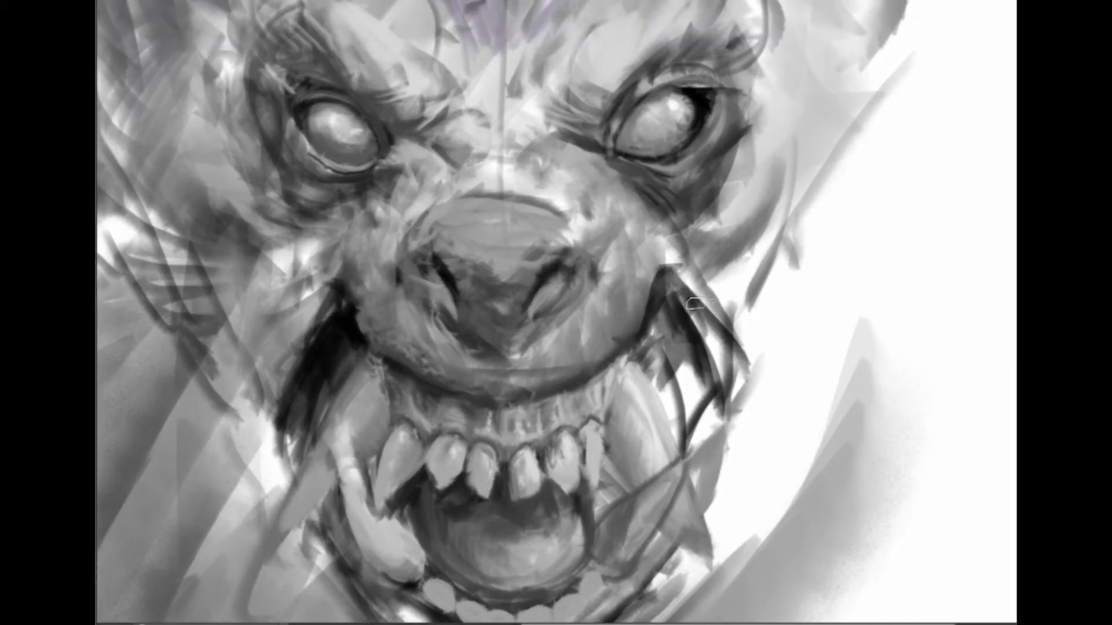
drag(736, 258, 792, 344)
drag(173, 278, 197, 371)
- Smooth and lighten the lower-left lip, gum and tongue
key(ctrl+0)
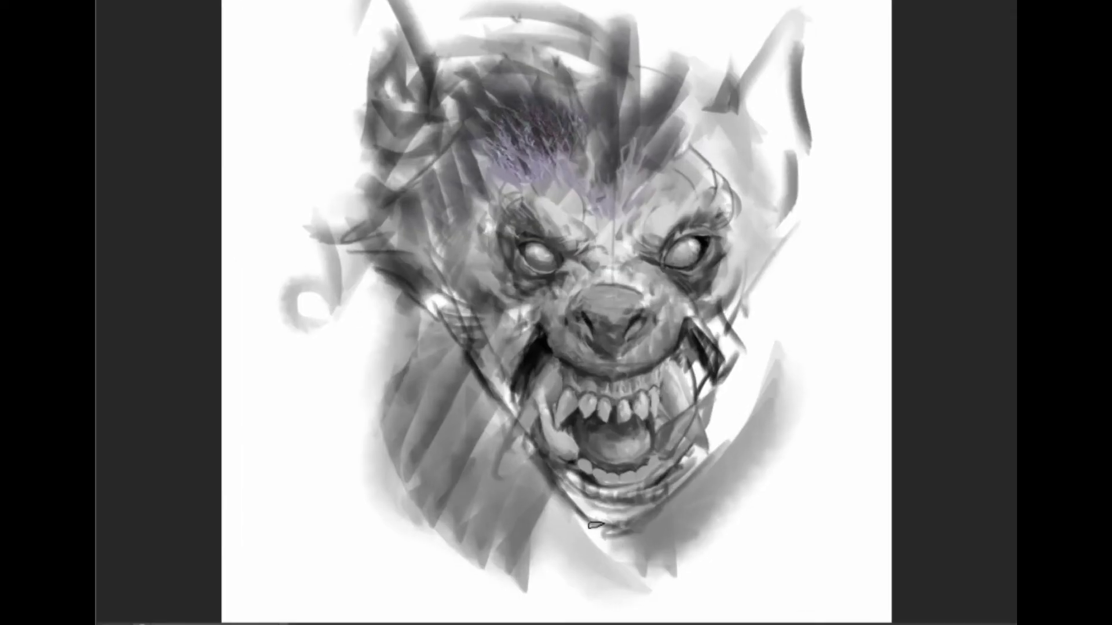
scroll(498, 385, up, 5)
drag(498, 386, 475, 375)
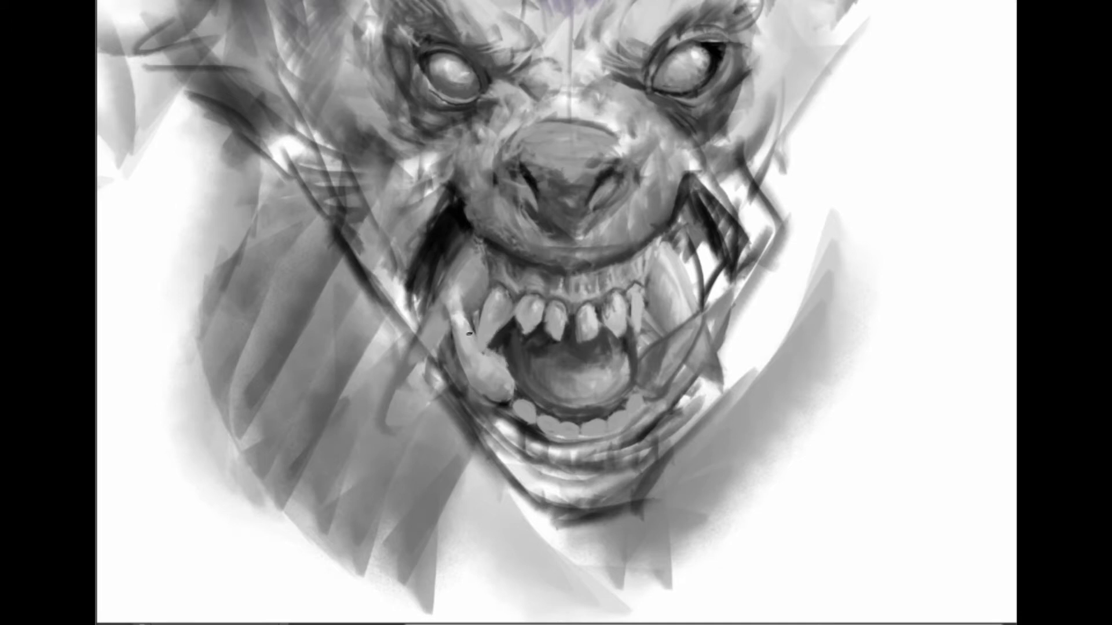
mouse_move(472, 361)
mouse_down()
mouse_move(510, 387)
mouse_move(471, 383)
mouse_move(466, 360)
mouse_move(490, 402)
mouse_move(515, 399)
mouse_up()
key(ctrl+0)
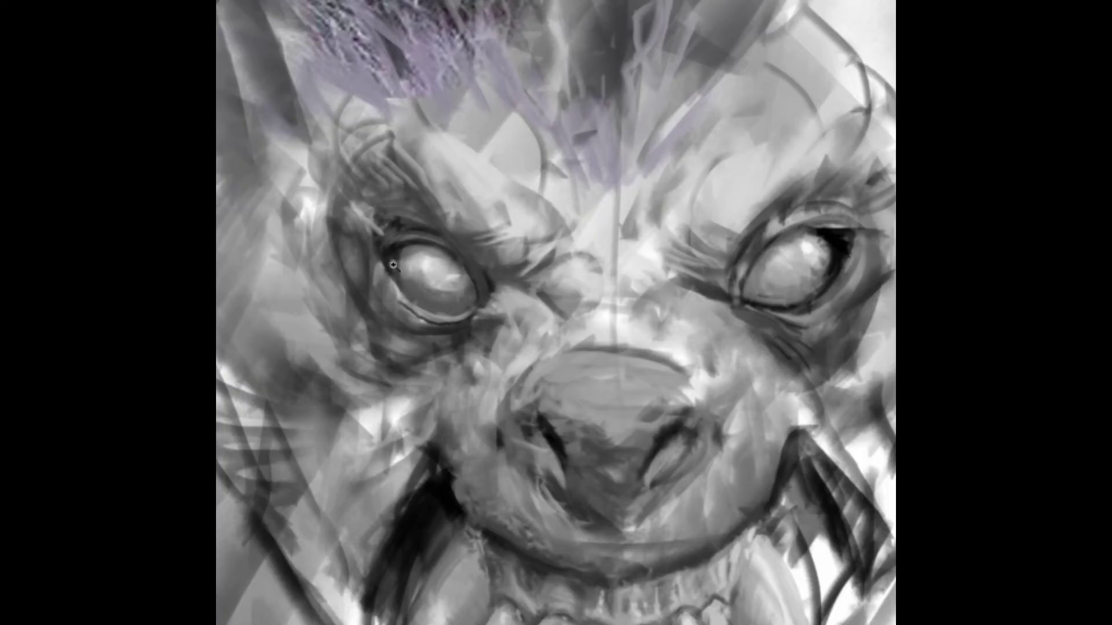
- Darken the left eye's lower rim, reshape its pupil highlight and repaint the iris with sampled grey
drag(393, 265, 481, 324)
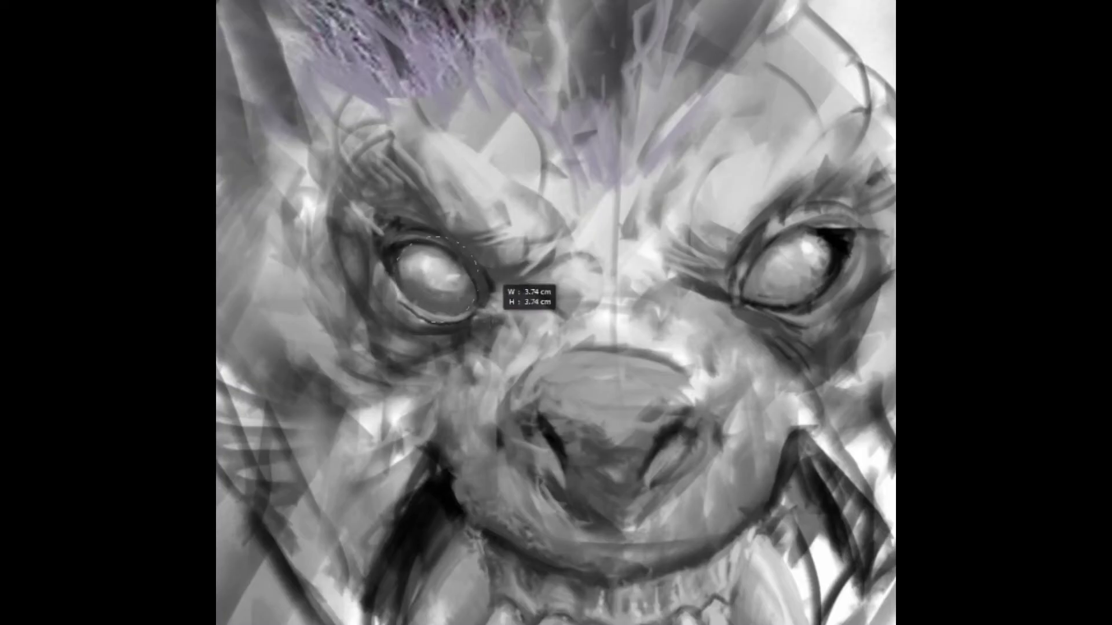
key(ctrl+d)
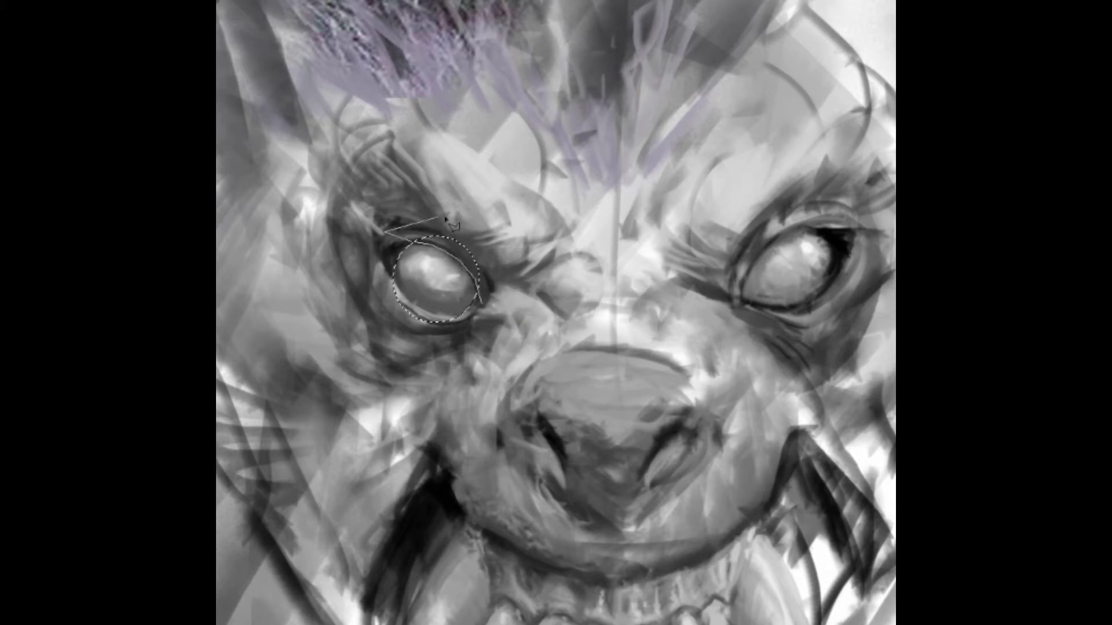
drag(417, 316, 455, 313)
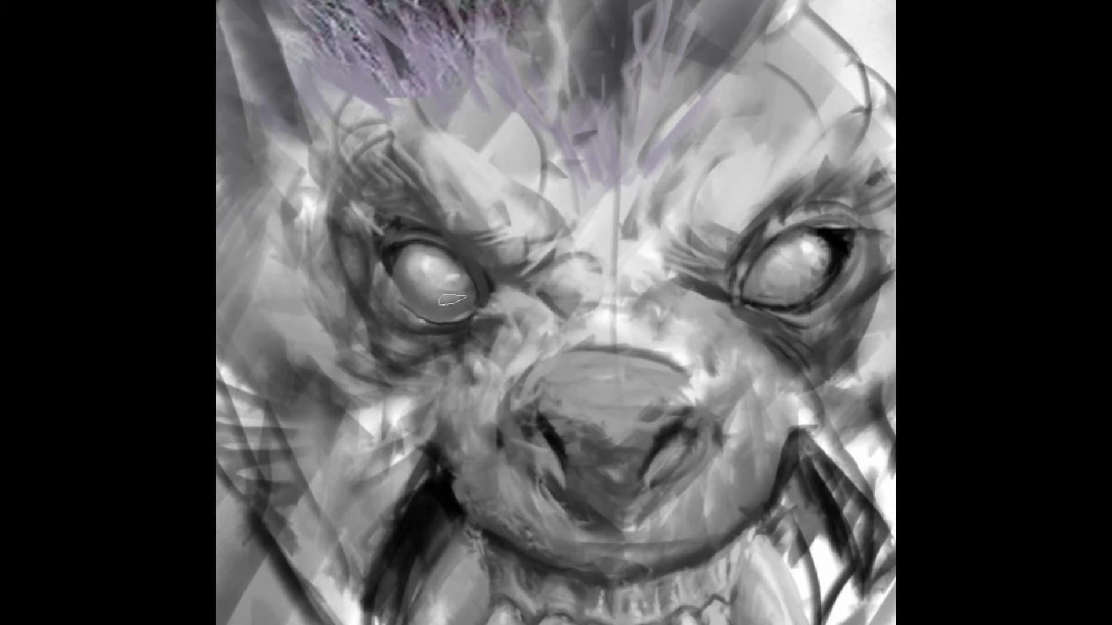
alt+click(420, 258)
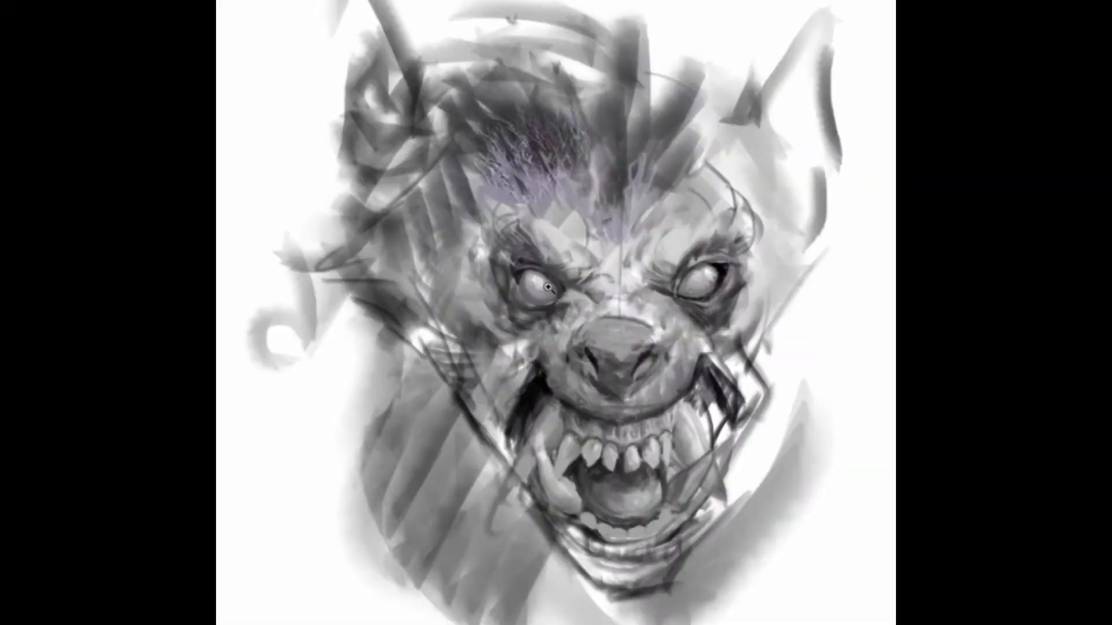
drag(518, 278, 524, 283)
click(583, 303)
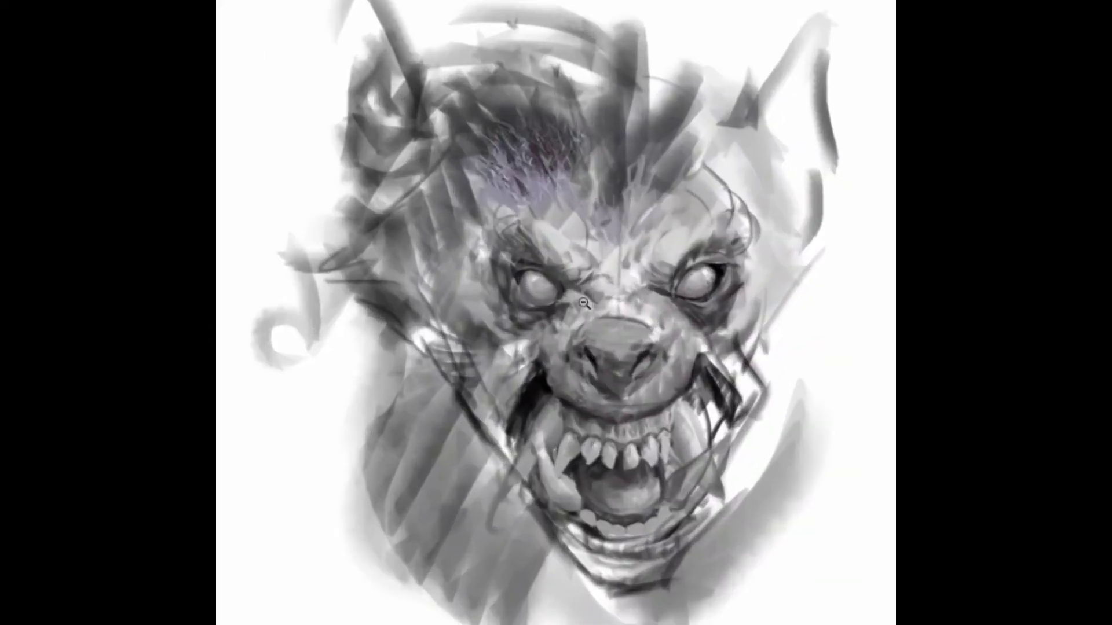
mouse_move(459, 241)
mouse_down()
mouse_move(472, 291)
mouse_move(493, 301)
mouse_up()
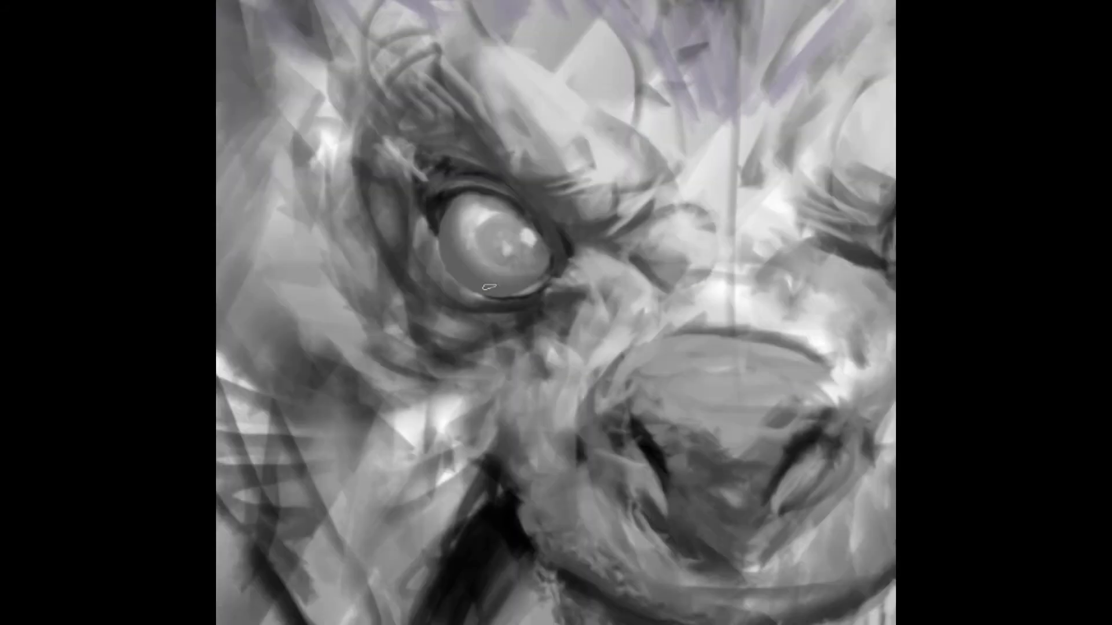
drag(489, 287, 459, 273)
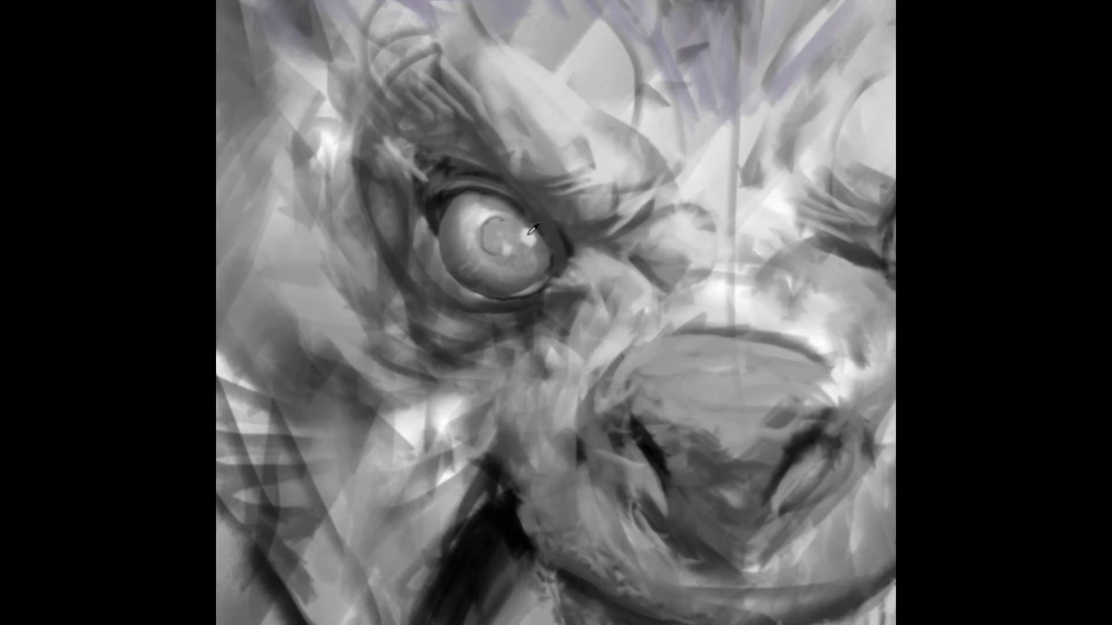
drag(506, 238, 461, 247)
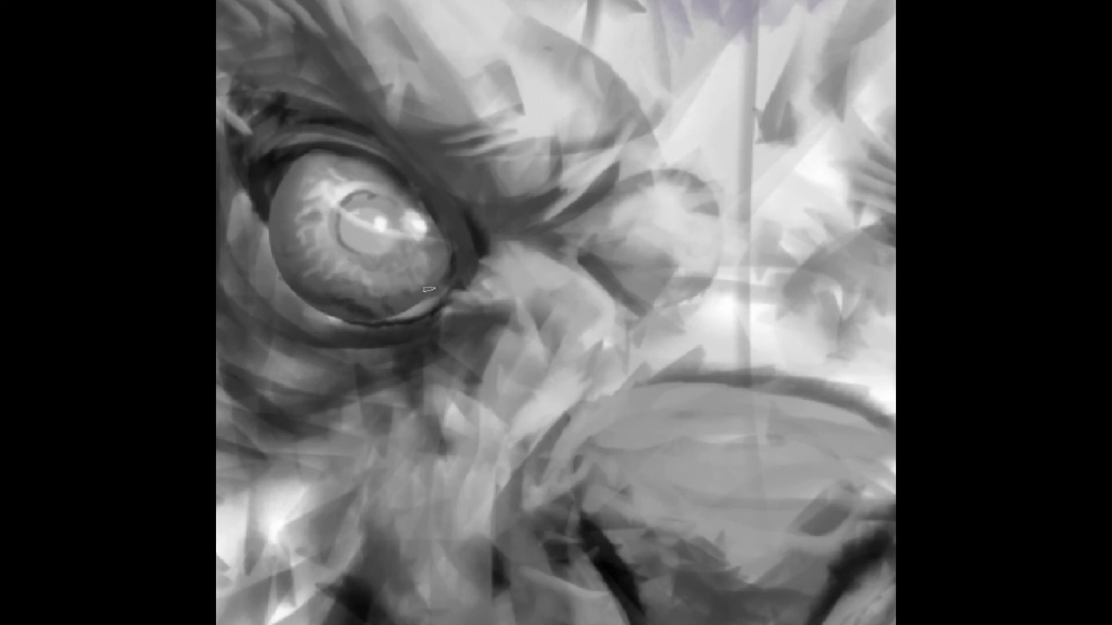
mouse_move(408, 308)
mouse_down()
mouse_move(286, 255)
mouse_move(342, 156)
mouse_up()
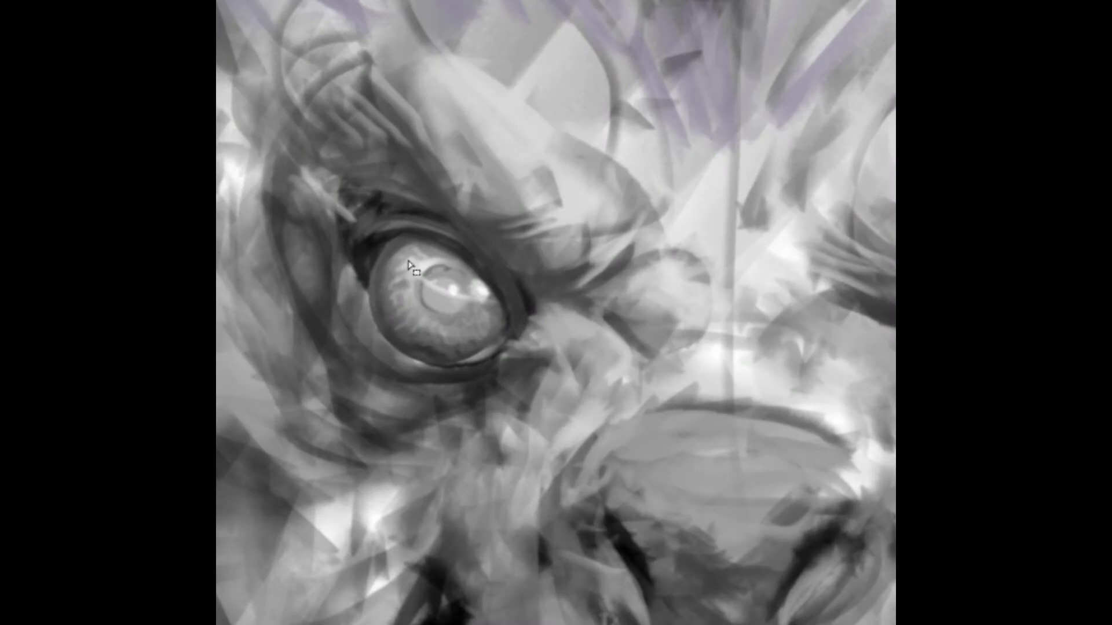
- Darken the upper eyelid and inner corner, then add fine dark lash strokes with a smaller brush
mouse_move(409, 266)
mouse_down()
mouse_move(506, 297)
mouse_move(518, 336)
mouse_up()
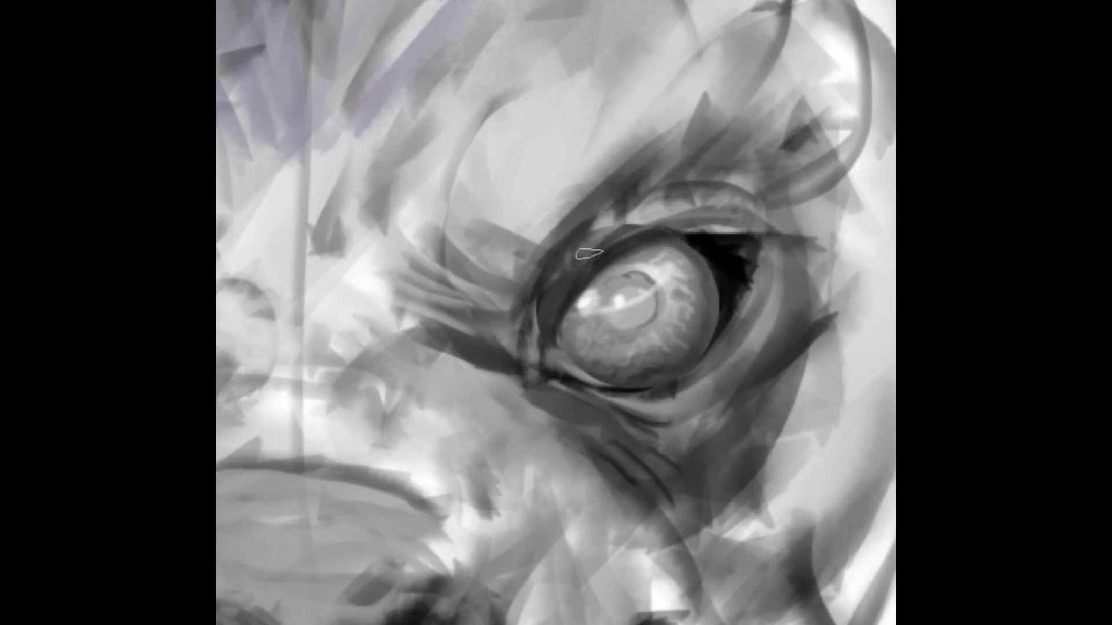
drag(649, 197, 735, 148)
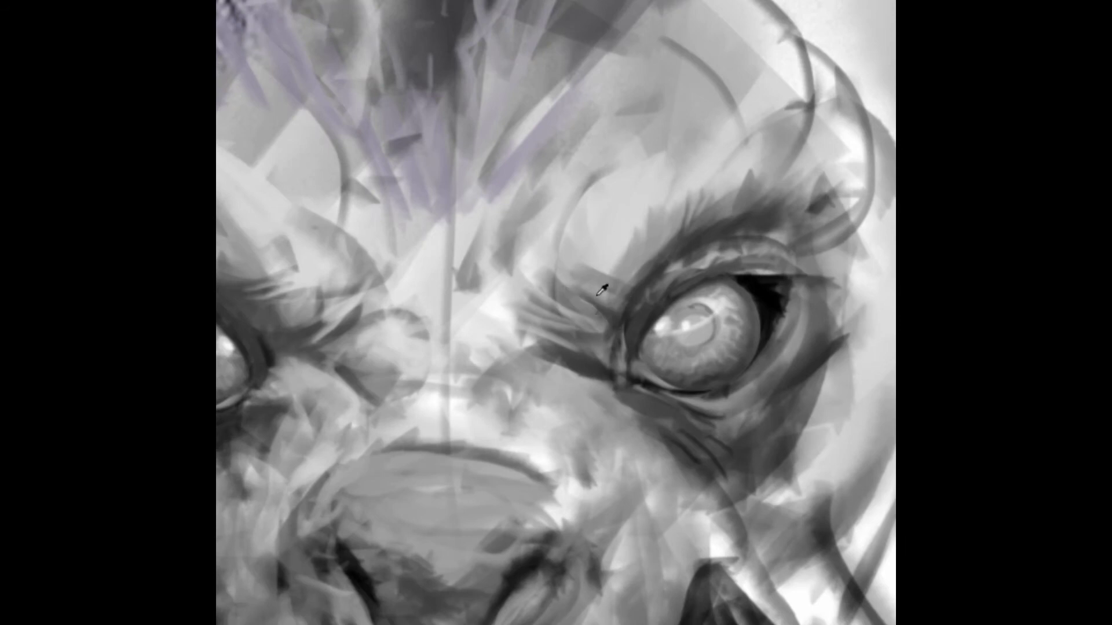
key(bracketleft)
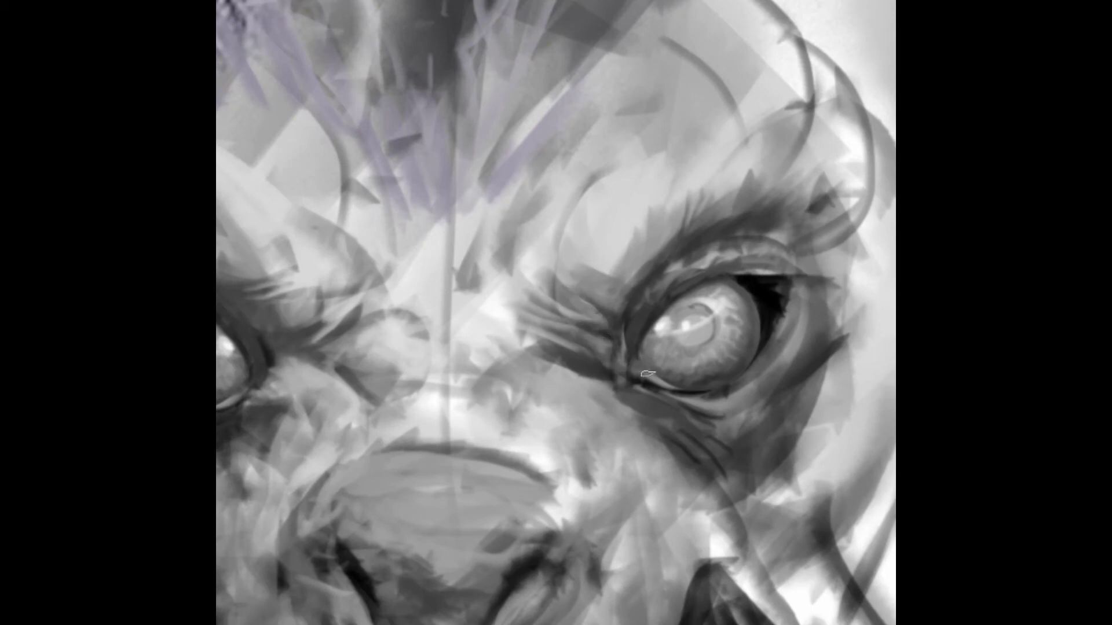
drag(647, 373, 637, 378)
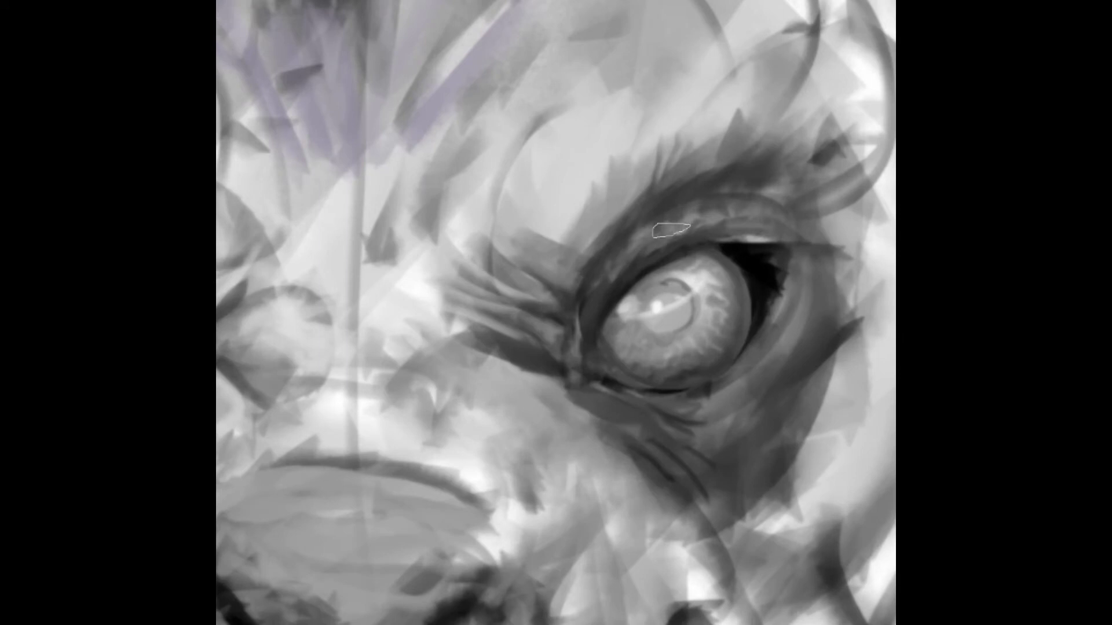
key(bracketleft)
key(bracketleft)
key(bracketleft)
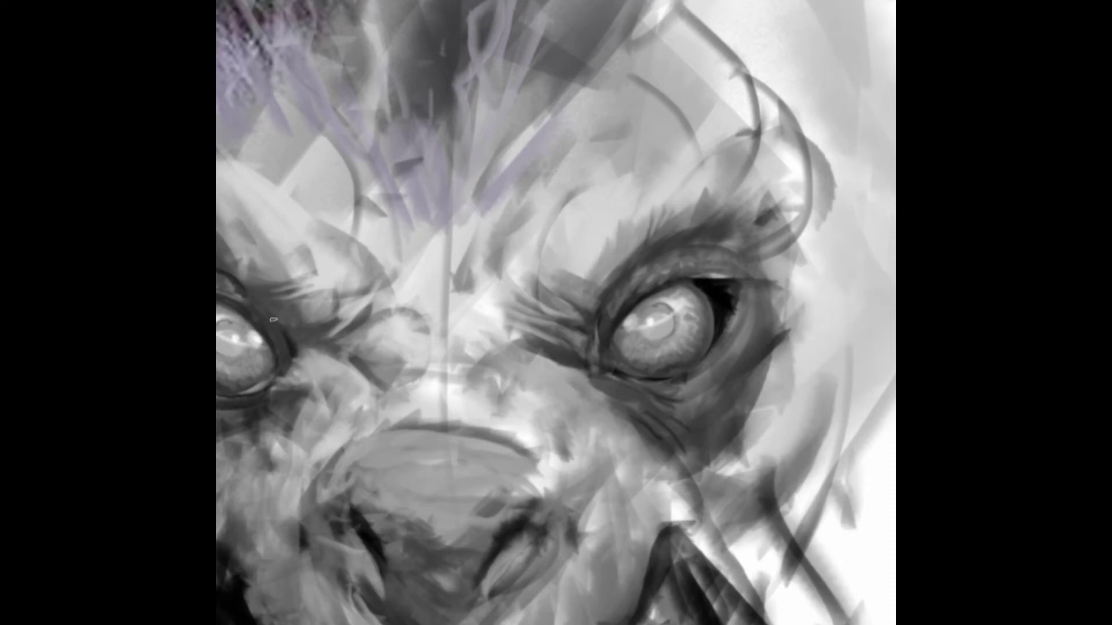
drag(273, 319, 288, 305)
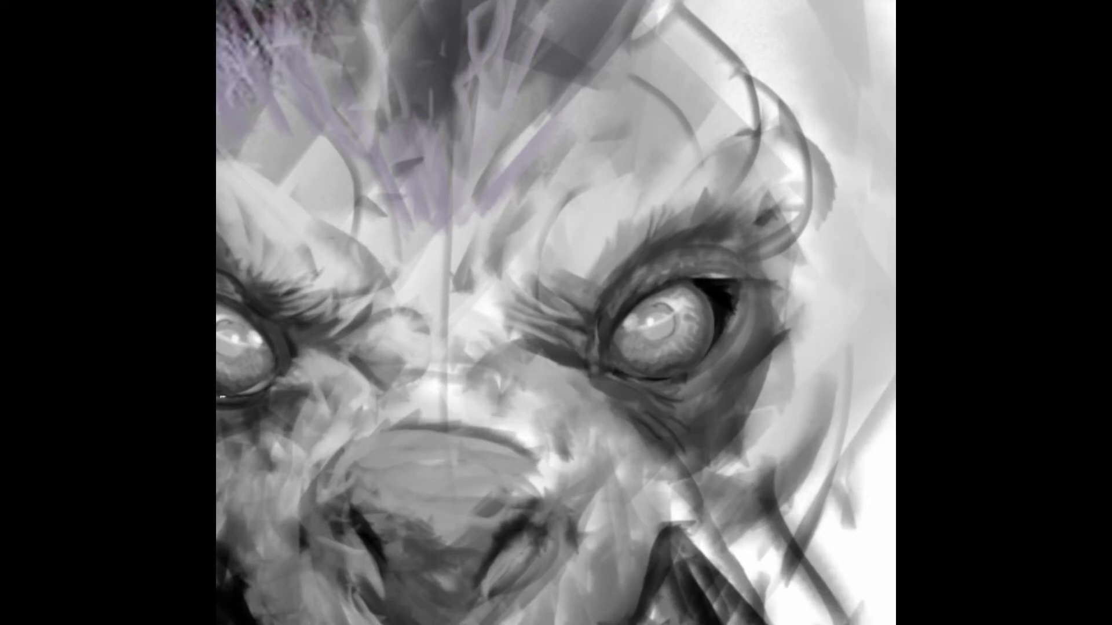
drag(221, 397, 313, 350)
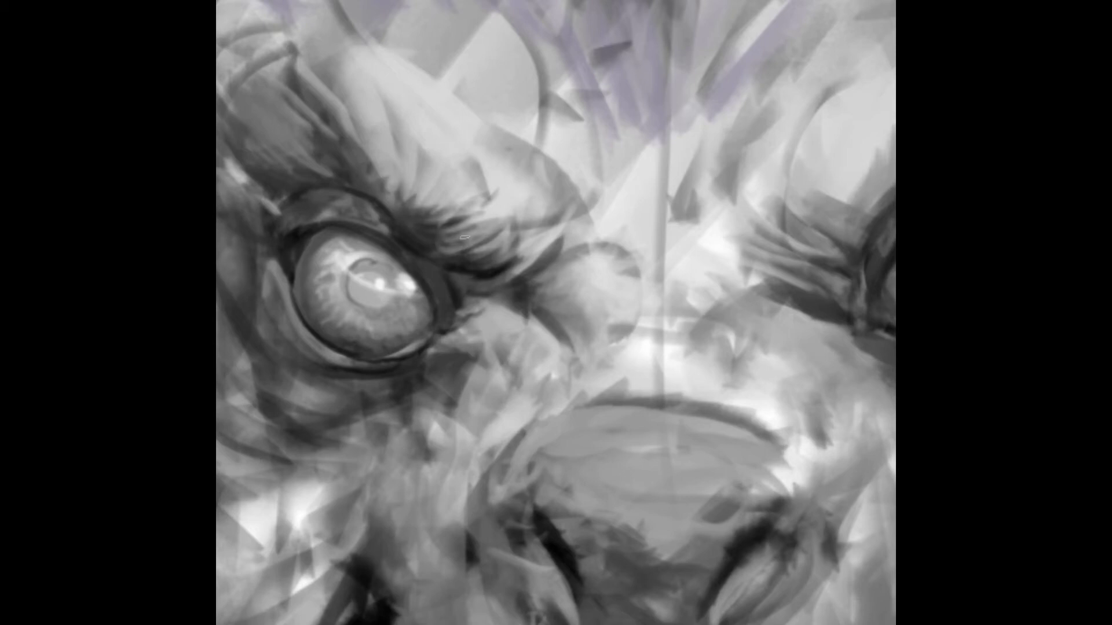
- Add a dark eyebrow curve and darken the left eye's corners and the right eye's lower lid
drag(473, 228, 545, 179)
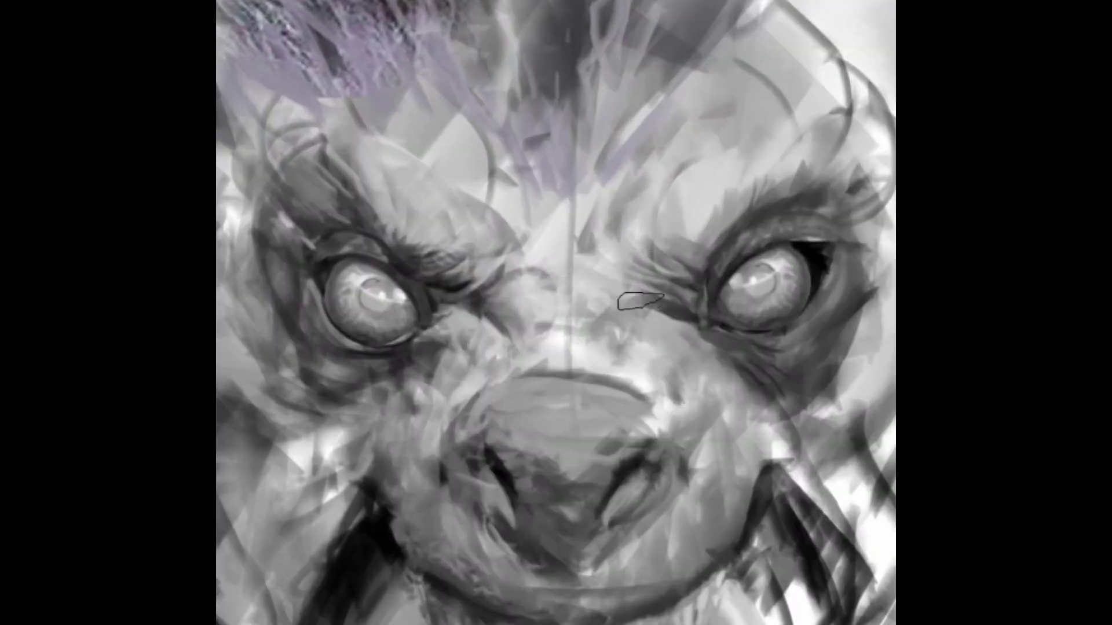
key(bracketleft)
key(bracketleft)
key(bracketleft)
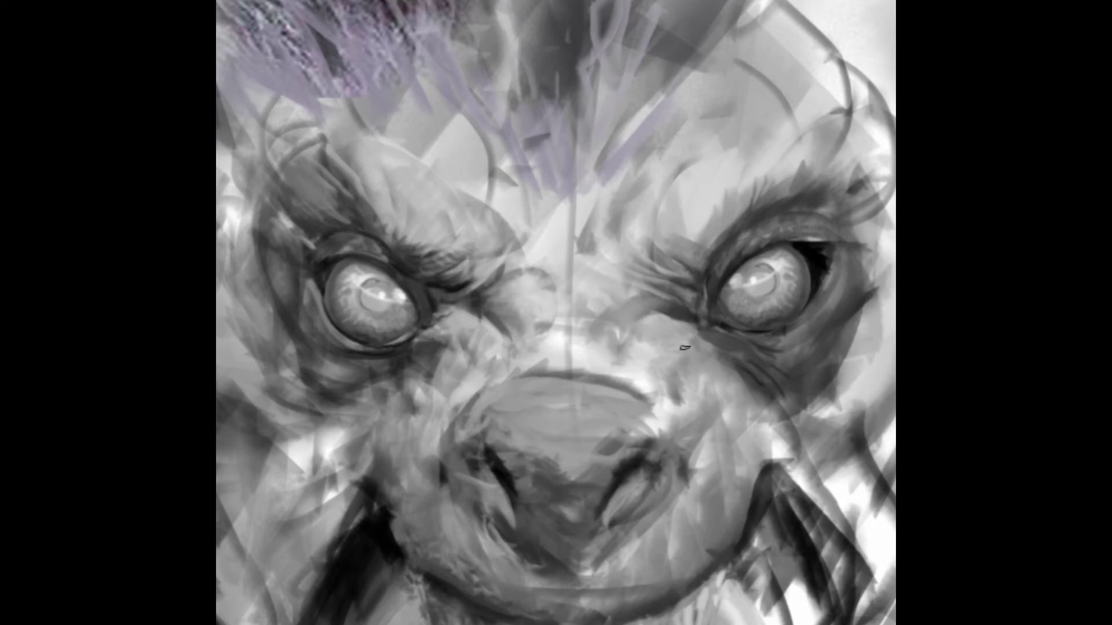
drag(678, 356, 669, 382)
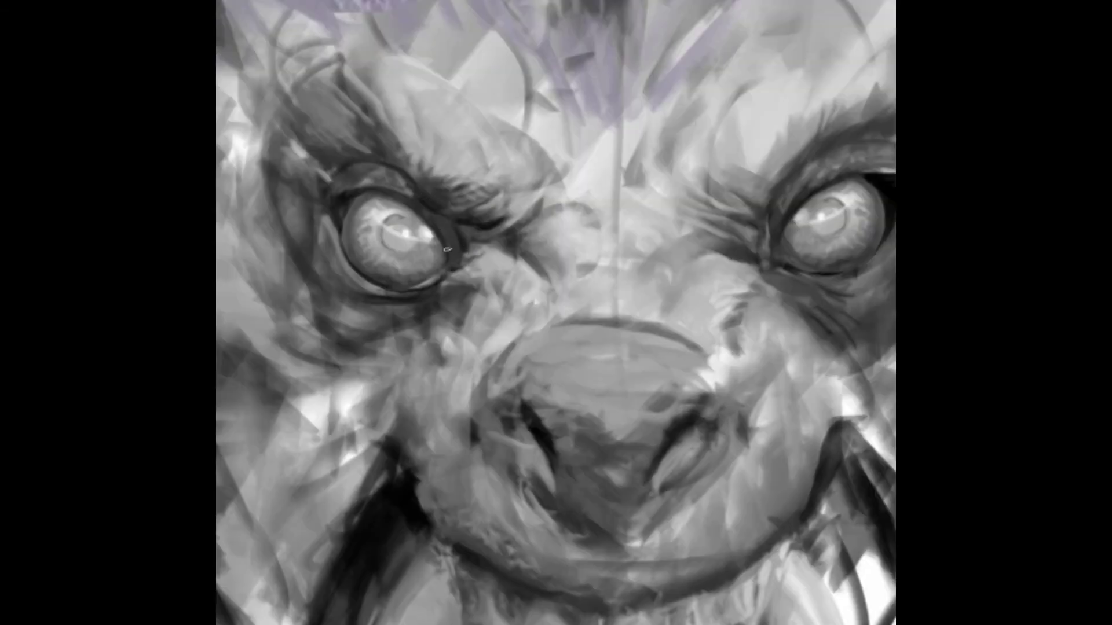
mouse_move(446, 249)
mouse_down()
mouse_move(501, 290)
mouse_move(446, 304)
mouse_up()
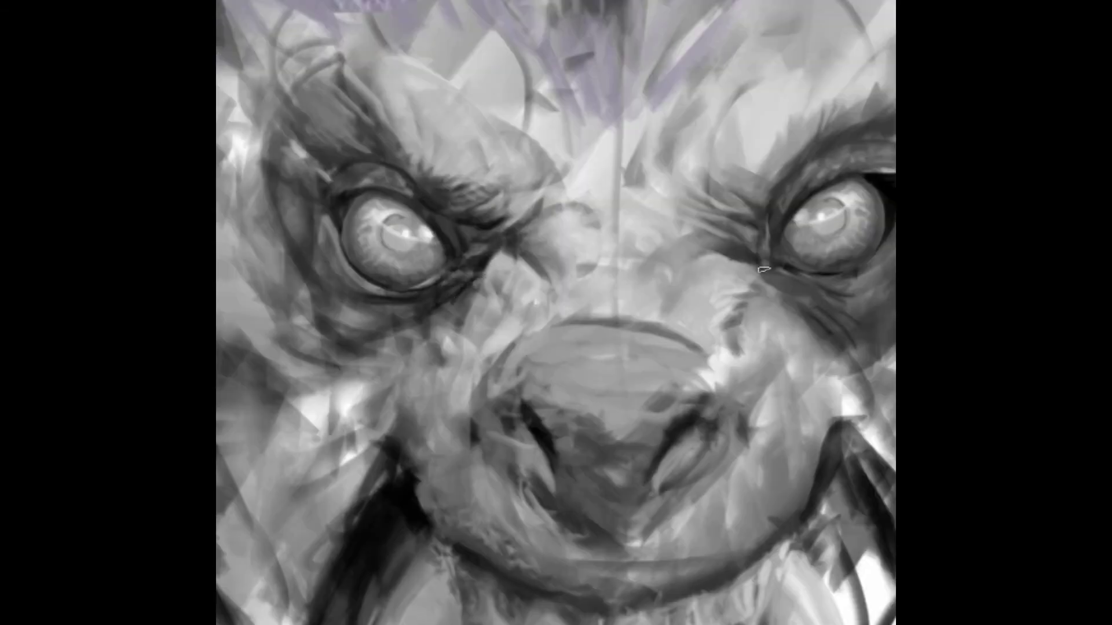
mouse_move(763, 269)
mouse_down()
mouse_move(834, 290)
mouse_move(889, 260)
mouse_up()
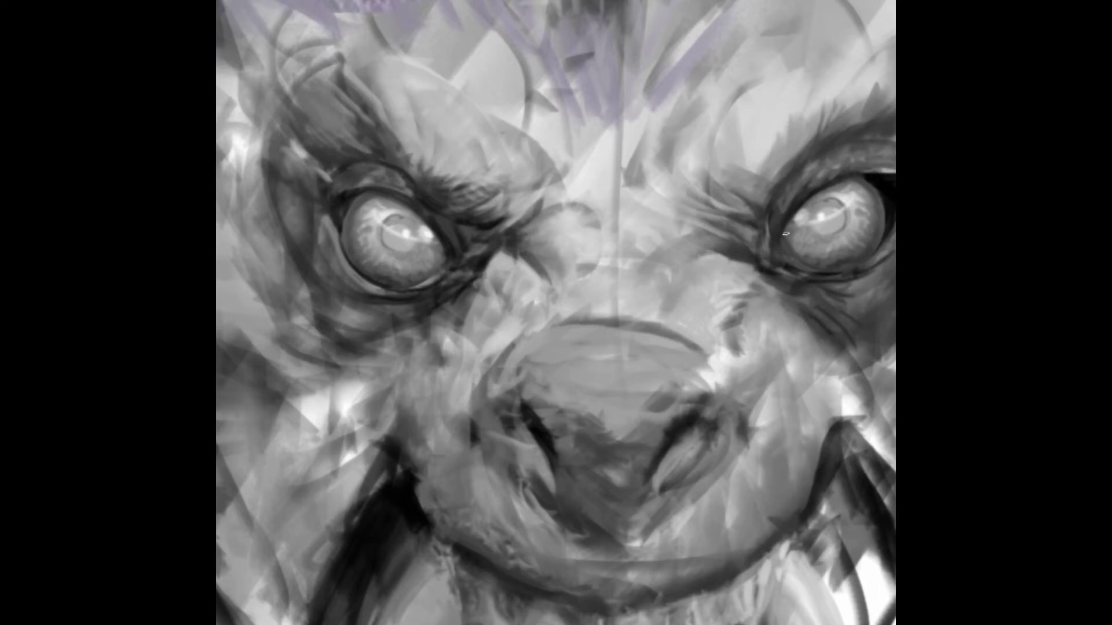
mouse_move(785, 233)
mouse_down()
mouse_move(788, 264)
mouse_move(826, 270)
mouse_move(840, 259)
mouse_move(811, 266)
mouse_move(886, 246)
mouse_move(811, 286)
mouse_move(785, 284)
mouse_up()
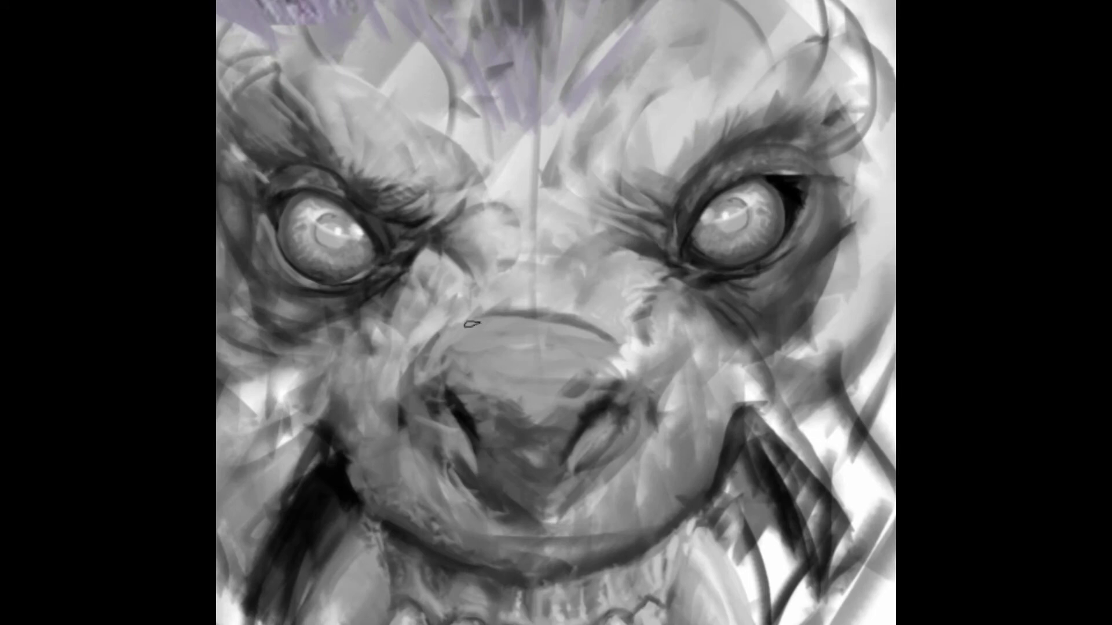
- Soften the nose's top edge and darken the fur at the right eye's inner corner
drag(486, 318, 599, 315)
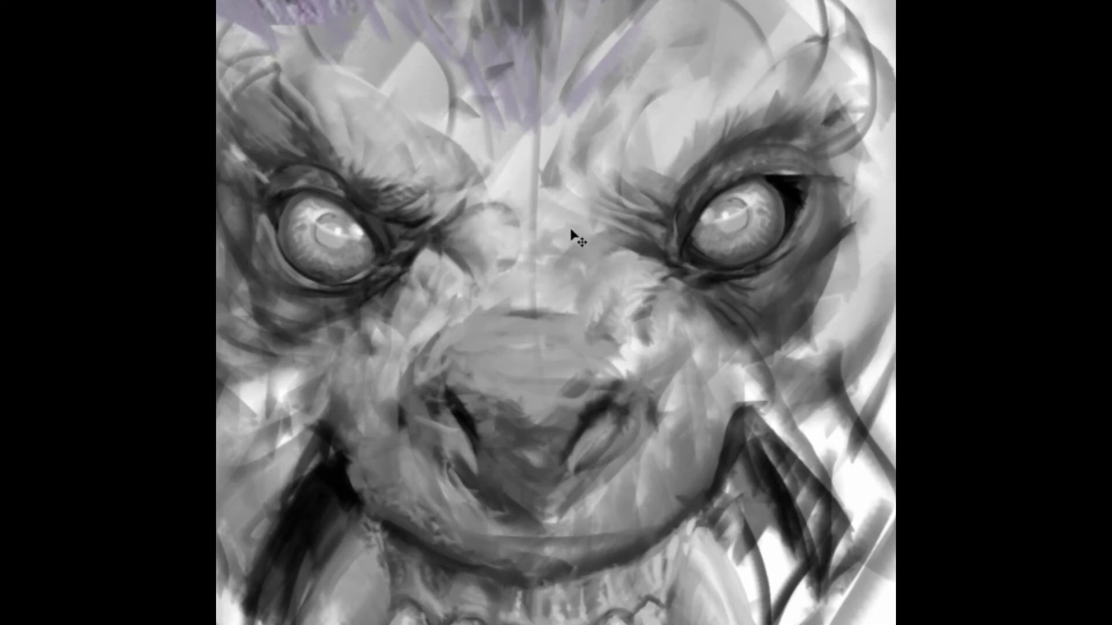
key(ctrl+minus)
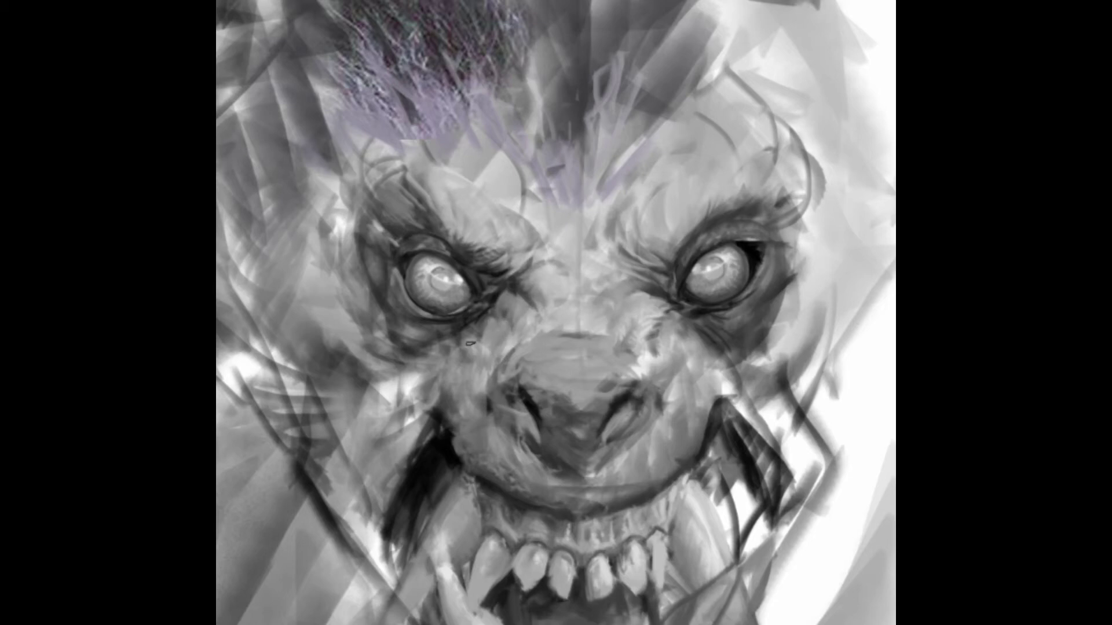
scroll(507, 348, up, 2)
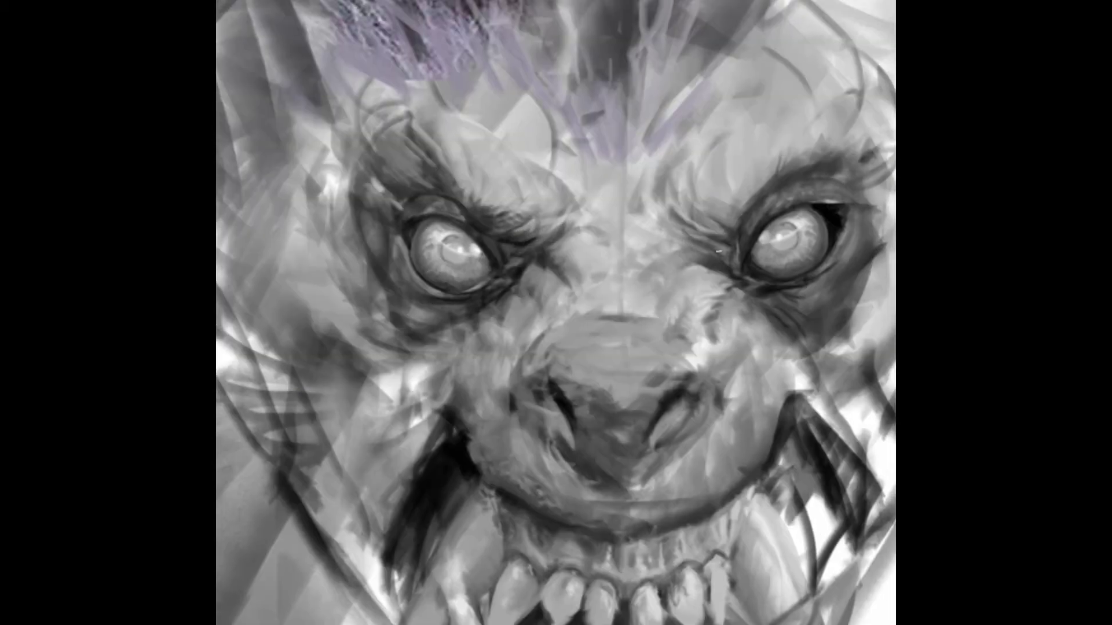
scroll(713, 264, up, 2)
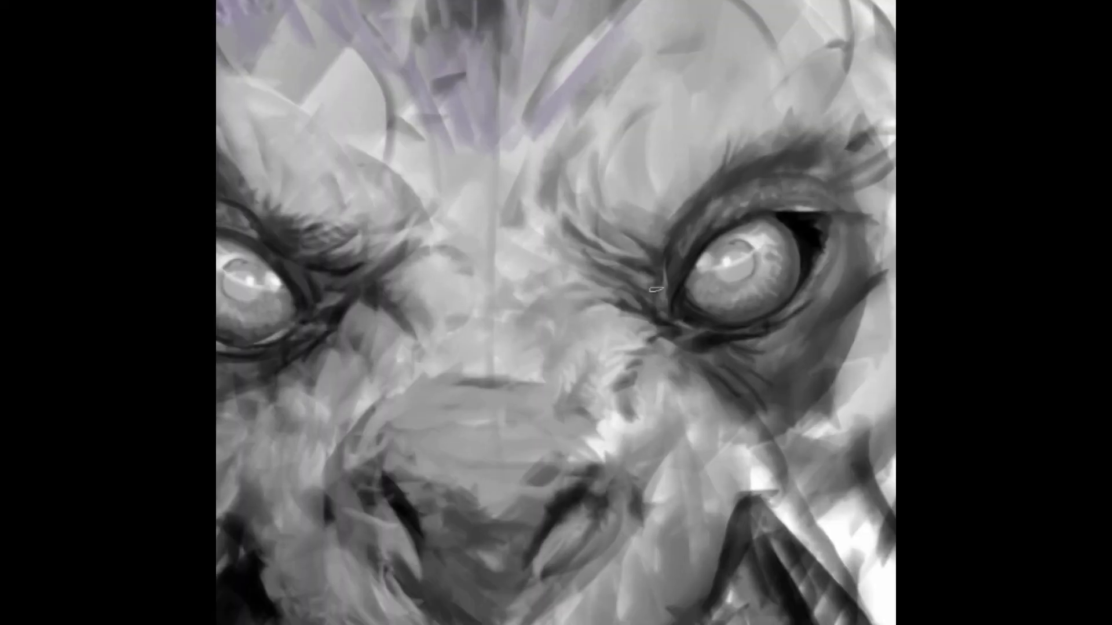
drag(665, 309, 699, 329)
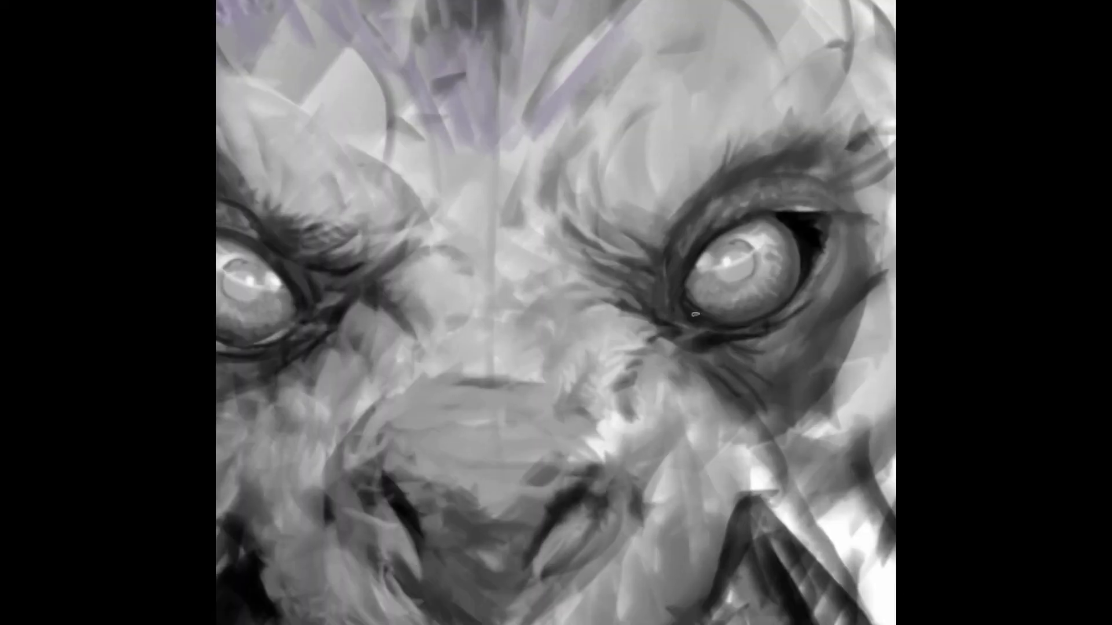
scroll(695, 315, down, 3)
scroll(416, 288, up, 3)
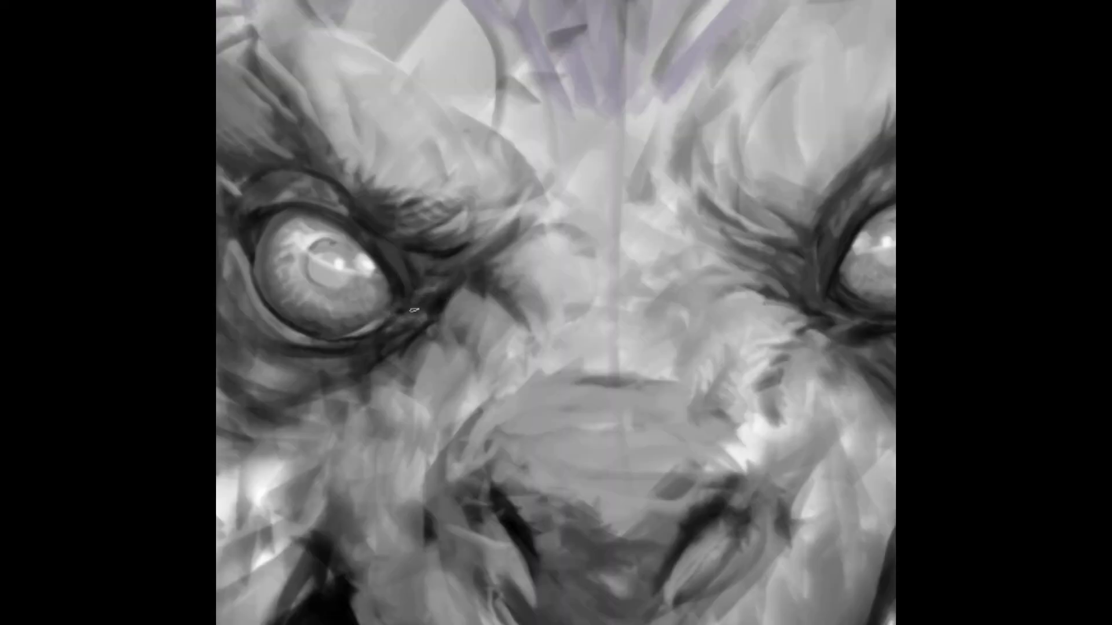
mouse_move(457, 255)
mouse_down()
mouse_move(523, 247)
mouse_move(522, 223)
mouse_move(476, 168)
mouse_move(528, 168)
mouse_up()
- Darken the shading under the nose and paint dark strokes at the right eye's inner and outer corners
scroll(682, 413, down, 3)
scroll(682, 413, up, 3)
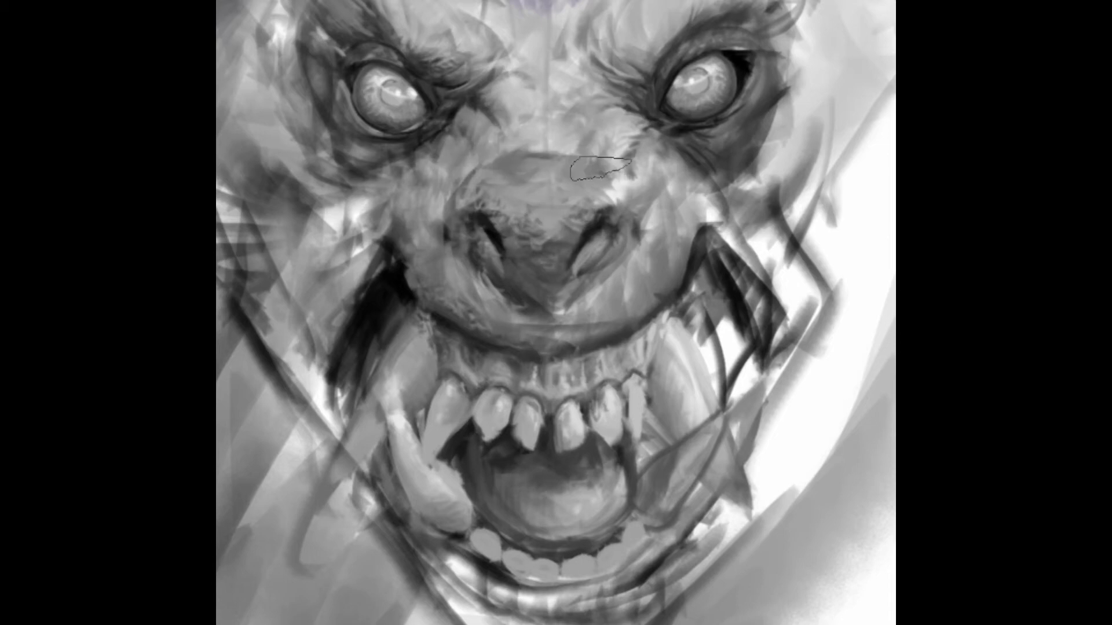
scroll(561, 188, down, 1)
drag(561, 333, 561, 347)
click(599, 385)
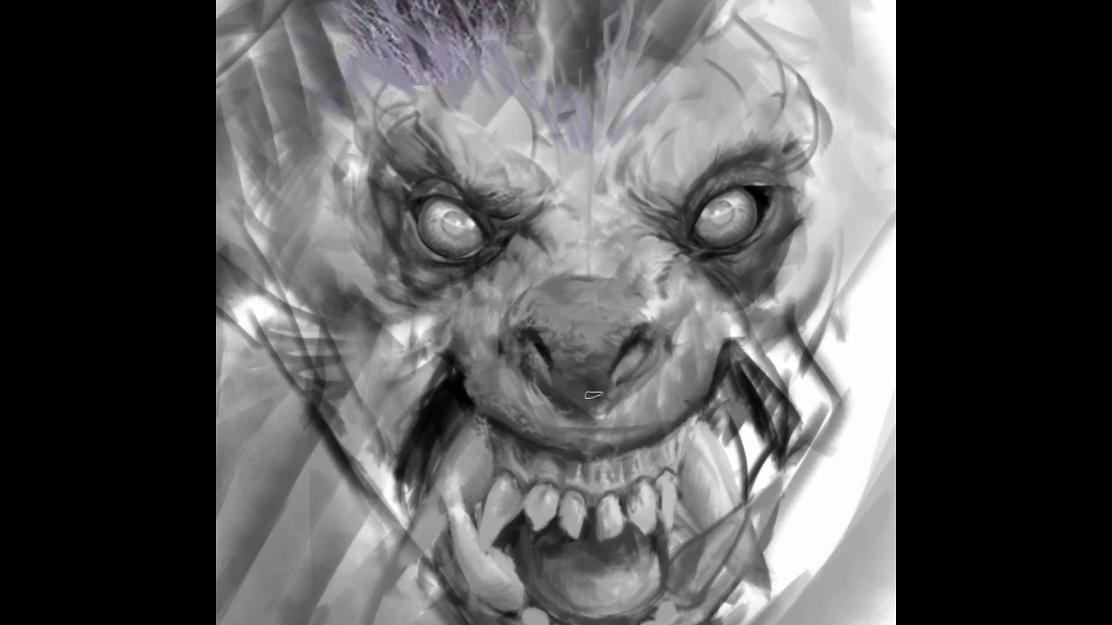
drag(565, 420, 616, 413)
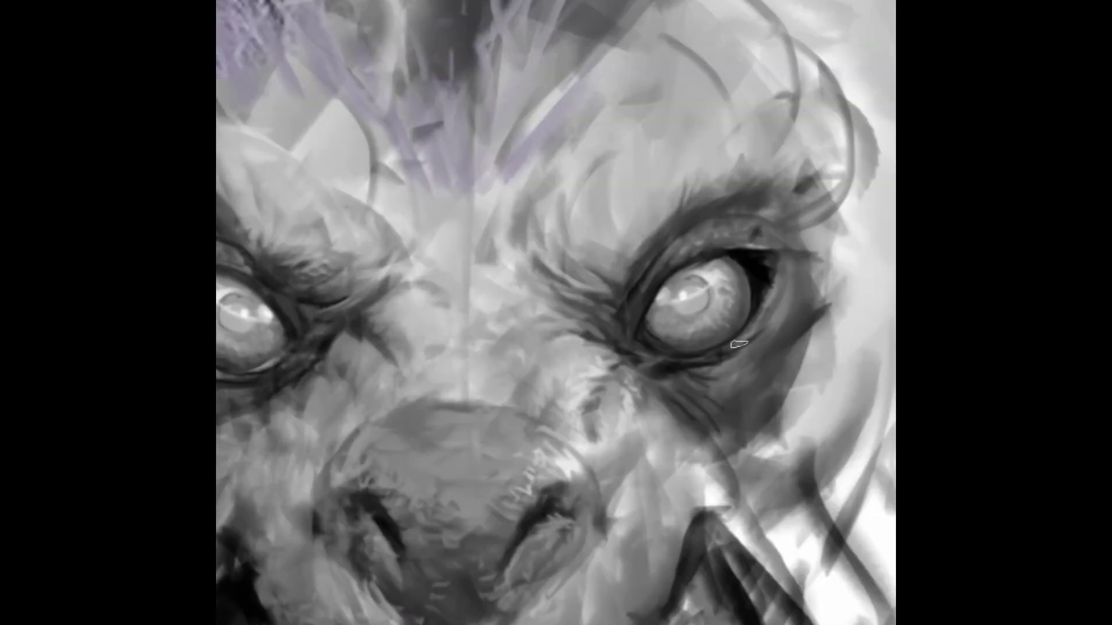
drag(771, 264, 745, 333)
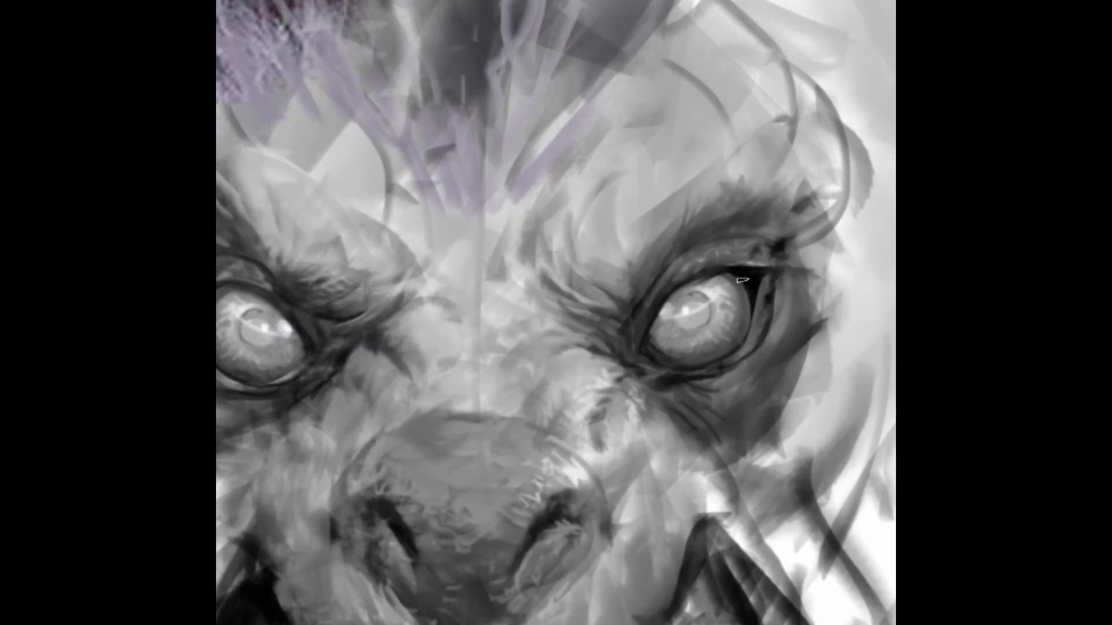
mouse_move(758, 285)
mouse_down()
mouse_move(798, 332)
mouse_move(811, 298)
mouse_move(807, 449)
mouse_move(732, 465)
mouse_move(840, 417)
mouse_up()
- Sketch loose dark fur strokes around the head, ears, chin, left side and lower-left jaw
mouse_move(457, 348)
mouse_down()
mouse_move(406, 371)
mouse_move(449, 511)
mouse_move(568, 579)
mouse_up()
drag(660, 527, 566, 565)
drag(458, 136, 435, 60)
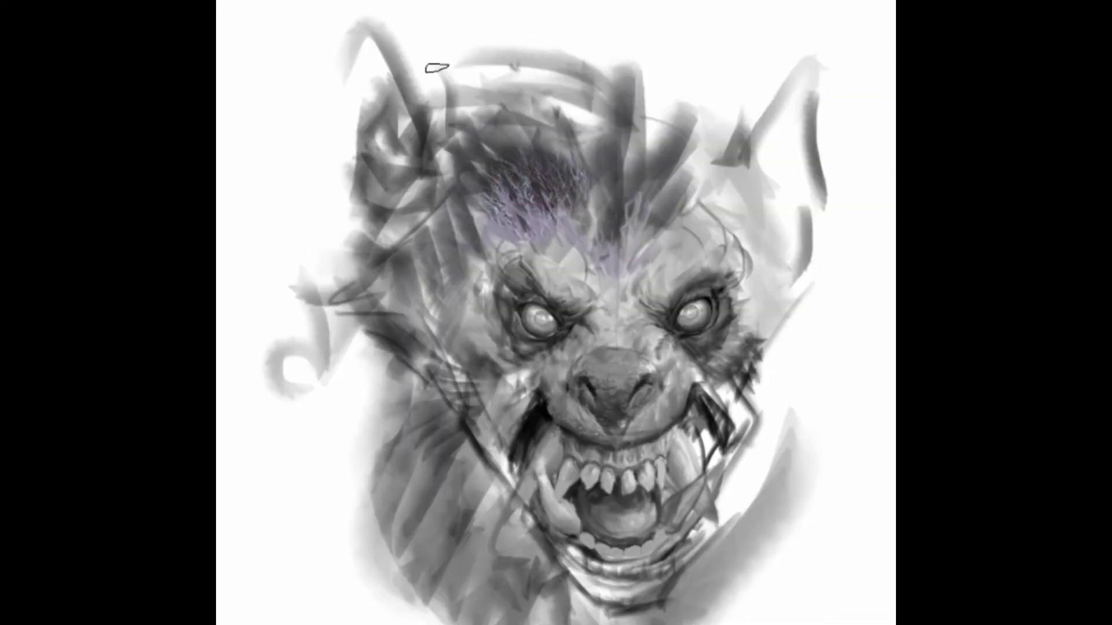
mouse_move(700, 131)
mouse_down()
mouse_move(830, 99)
mouse_move(811, 260)
mouse_up()
drag(405, 11, 359, 197)
drag(510, 6, 487, 99)
drag(707, 29, 660, 127)
drag(360, 110, 231, 347)
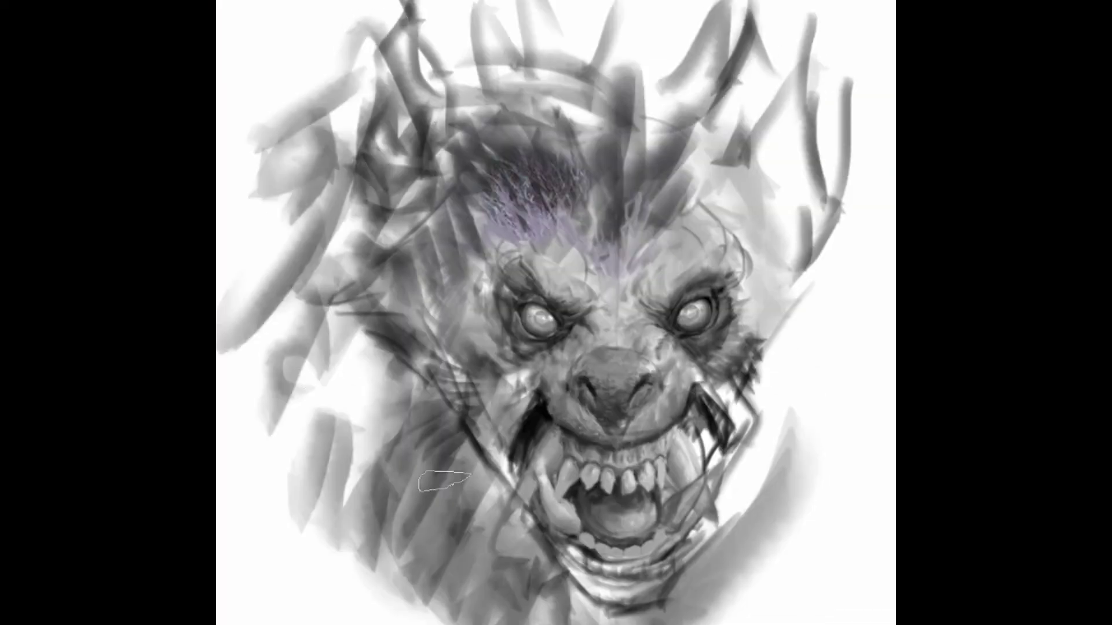
mouse_move(359, 174)
mouse_down()
mouse_move(330, 440)
mouse_move(498, 603)
mouse_up()
drag(406, 452, 594, 521)
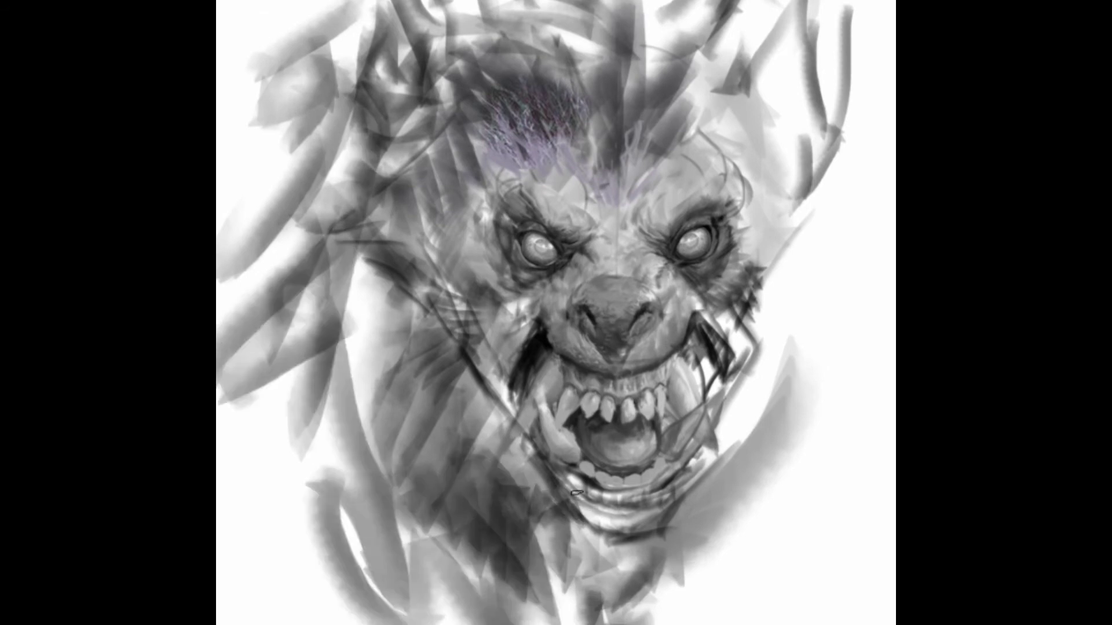
- Brighten the lower teeth, shade the gum line, and rework the right cheek beside the mouth
mouse_move(553, 431)
mouse_down()
mouse_move(579, 469)
mouse_move(628, 486)
mouse_move(753, 464)
mouse_up()
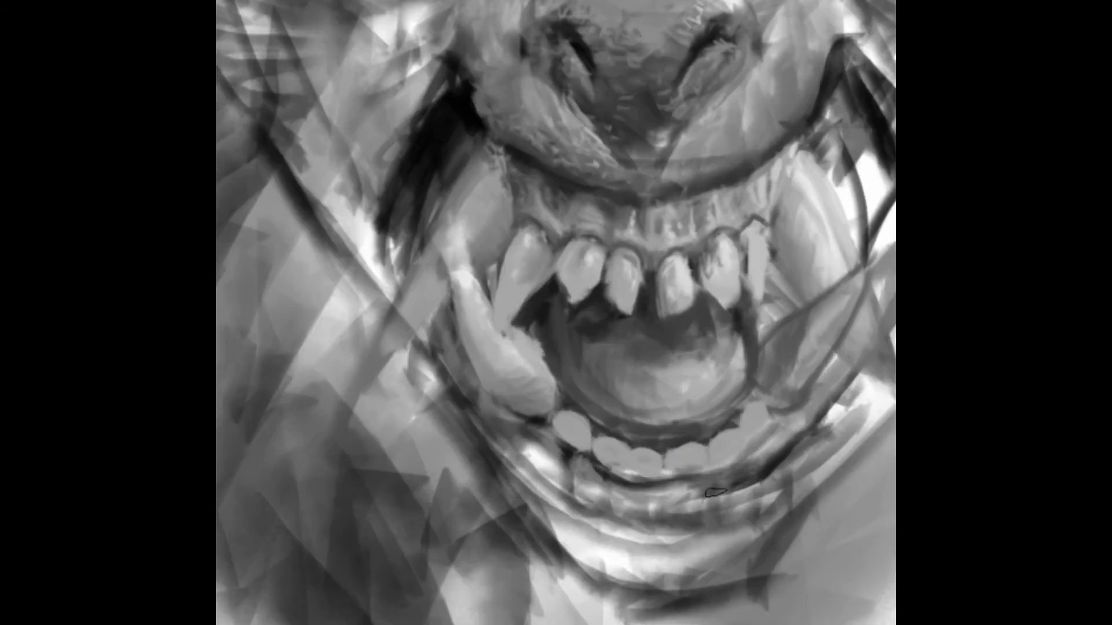
drag(804, 429, 753, 478)
drag(850, 294, 839, 304)
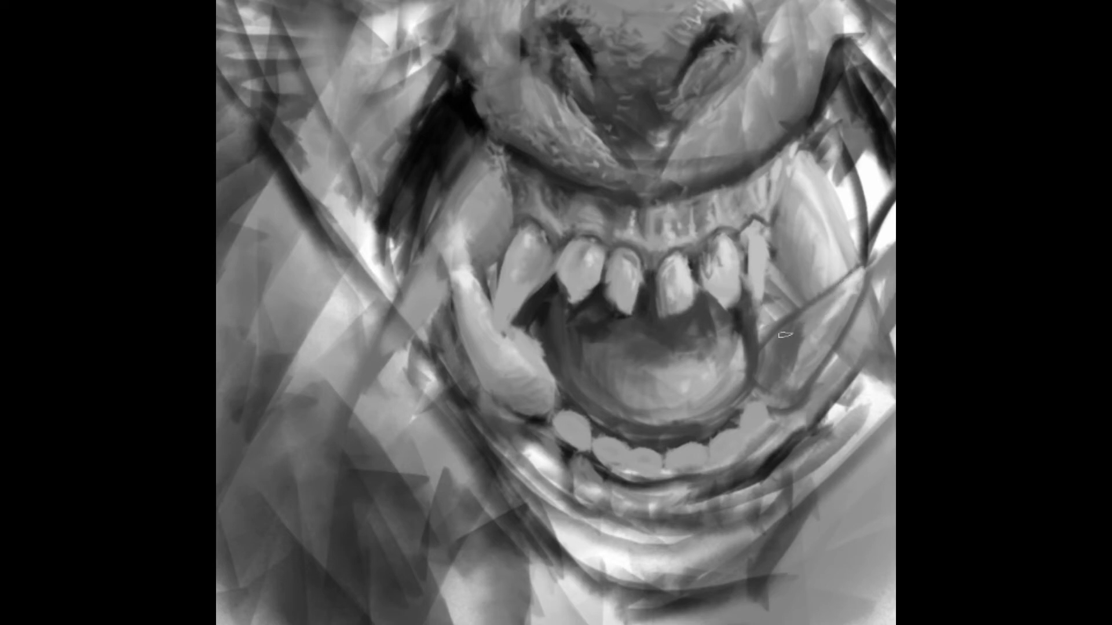
drag(840, 290, 764, 385)
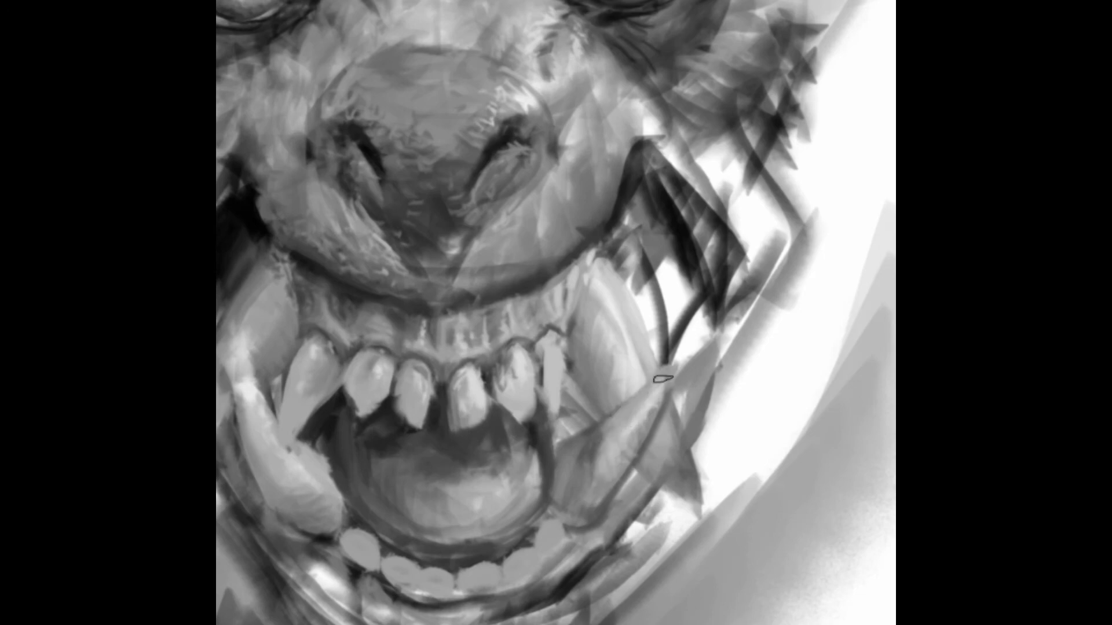
- Zoom in on the teeth and sample grey tones from the cheek, mouth and fang
key(ctrl+0)
click(648, 425)
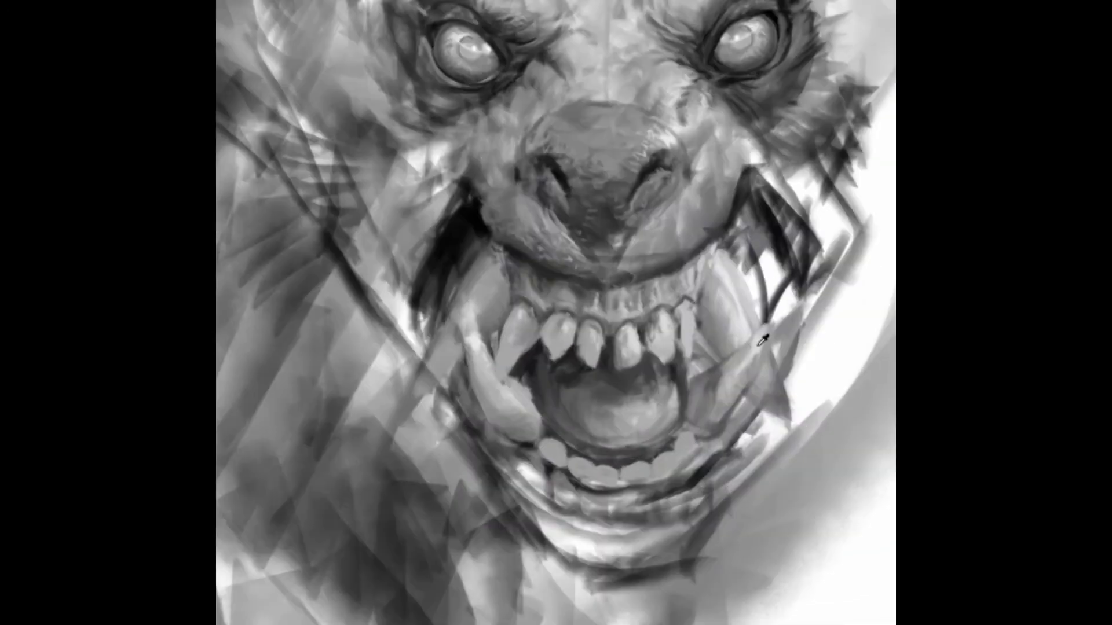
alt+click(718, 391)
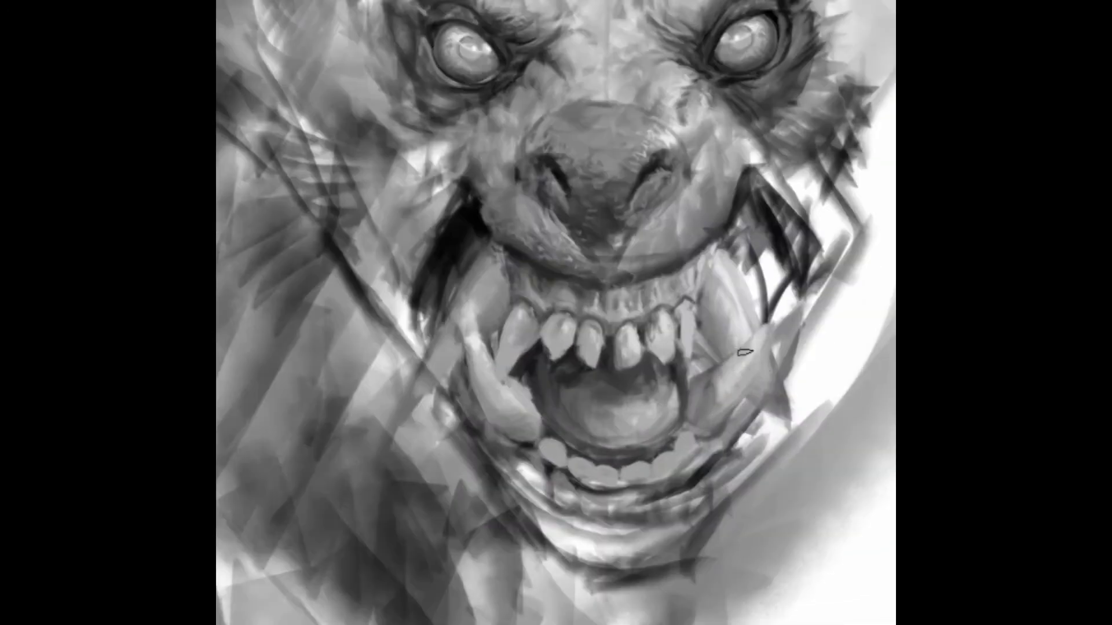
key(ctrl+plus)
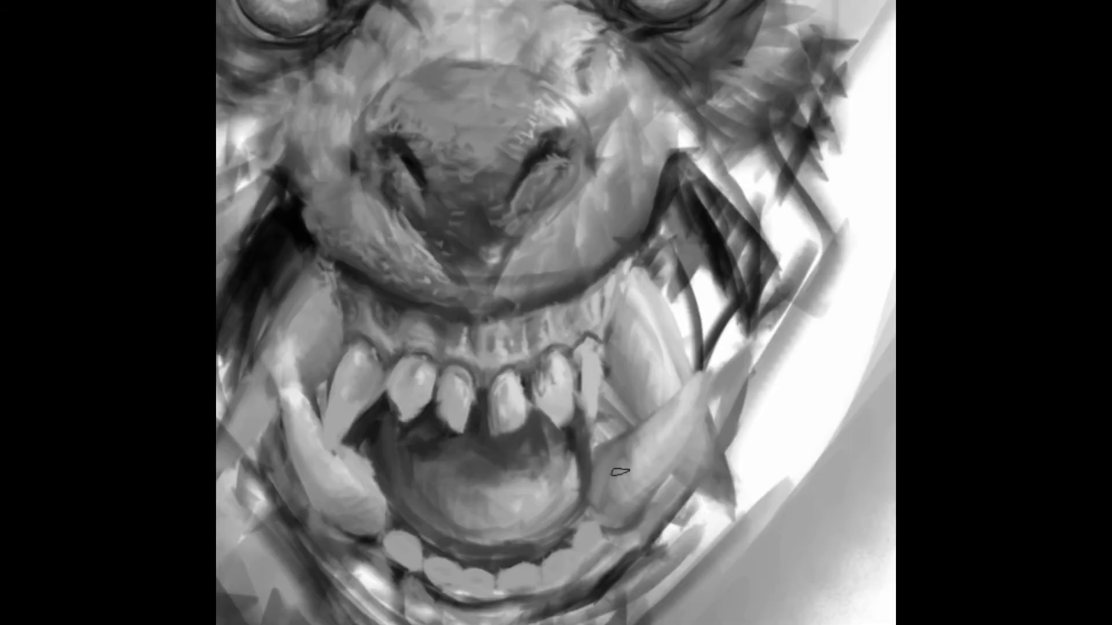
alt+click(622, 437)
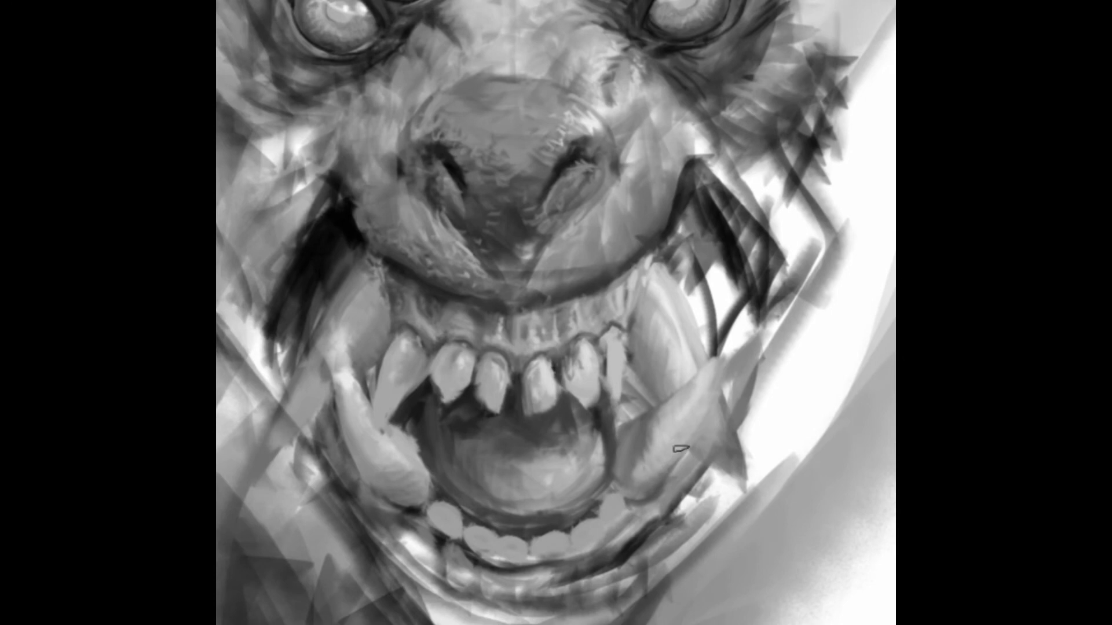
mouse_move(718, 376)
mouse_down()
mouse_move(720, 430)
mouse_move(818, 367)
mouse_move(774, 459)
mouse_up()
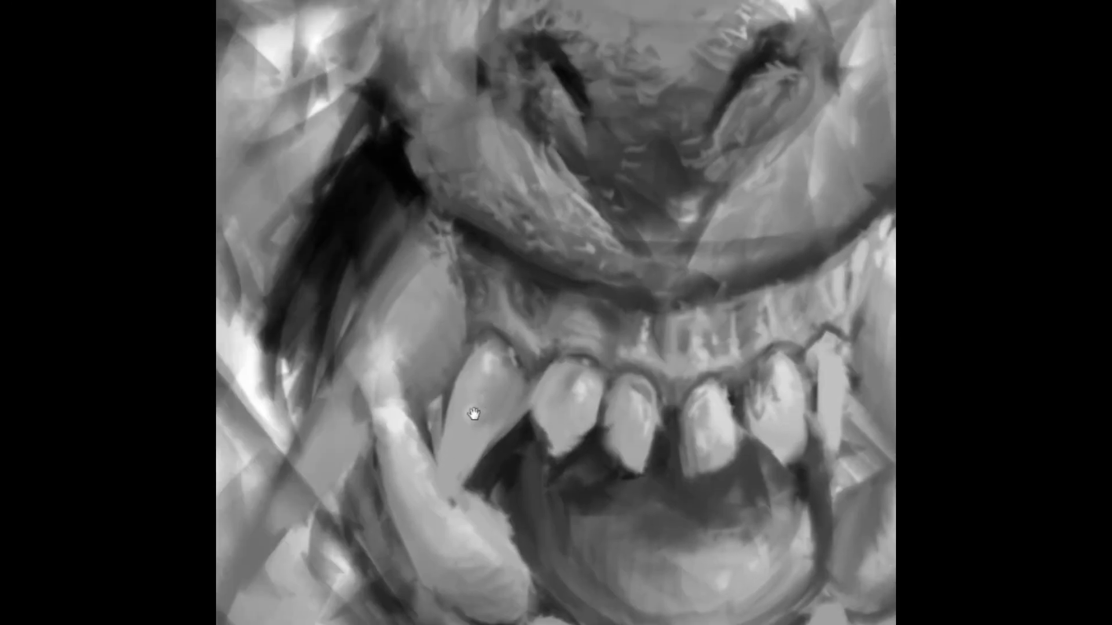
drag(473, 414, 467, 416)
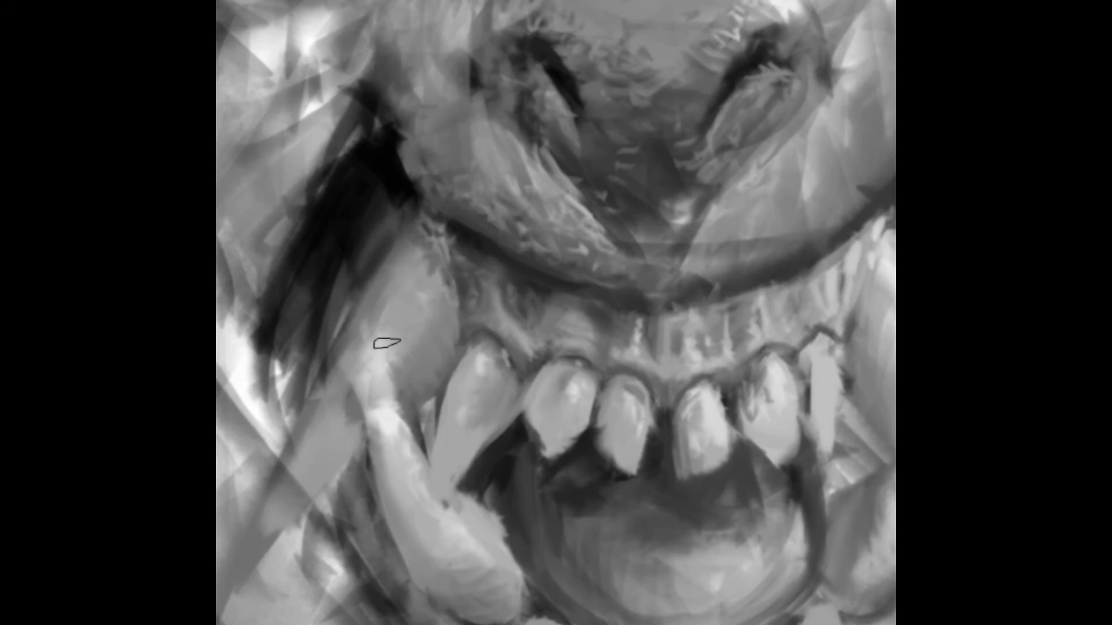
alt+click(485, 409)
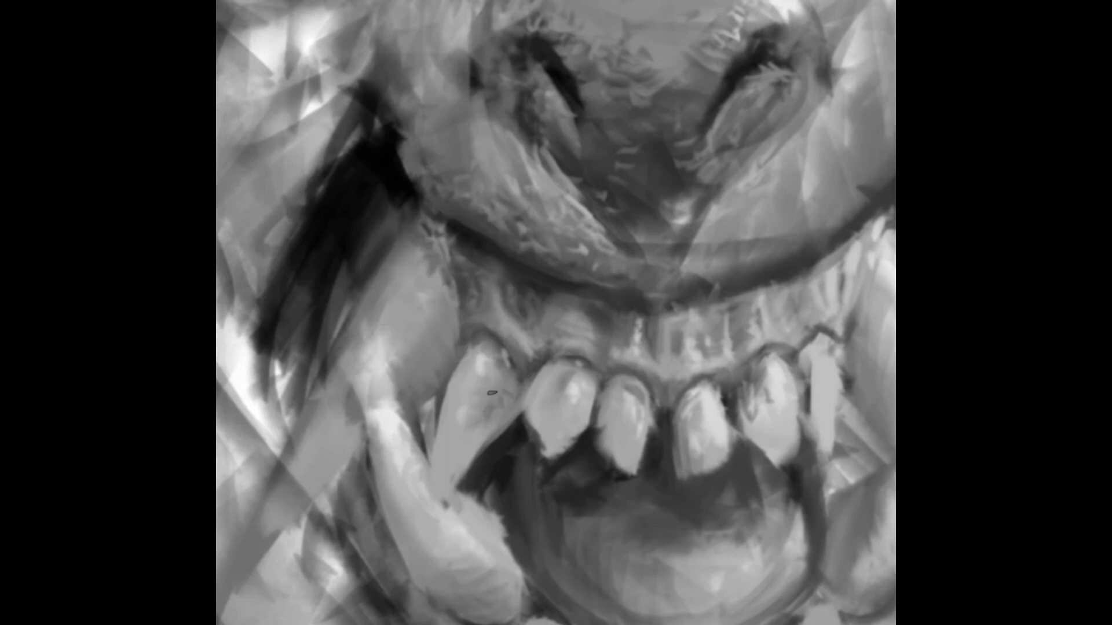
alt+click(505, 386)
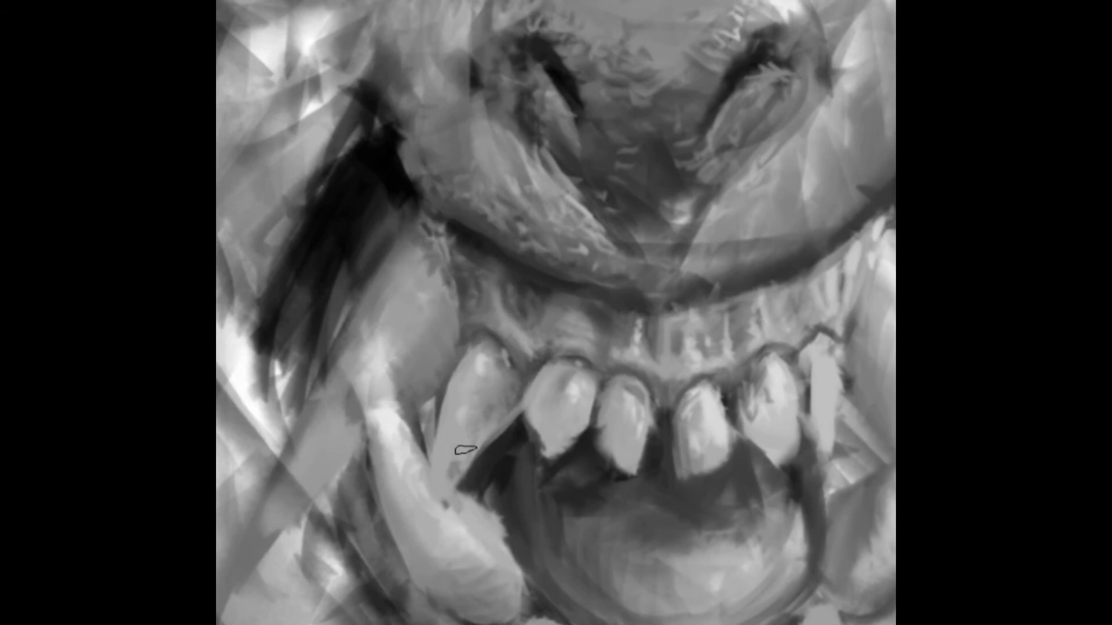
key(ctrl+0)
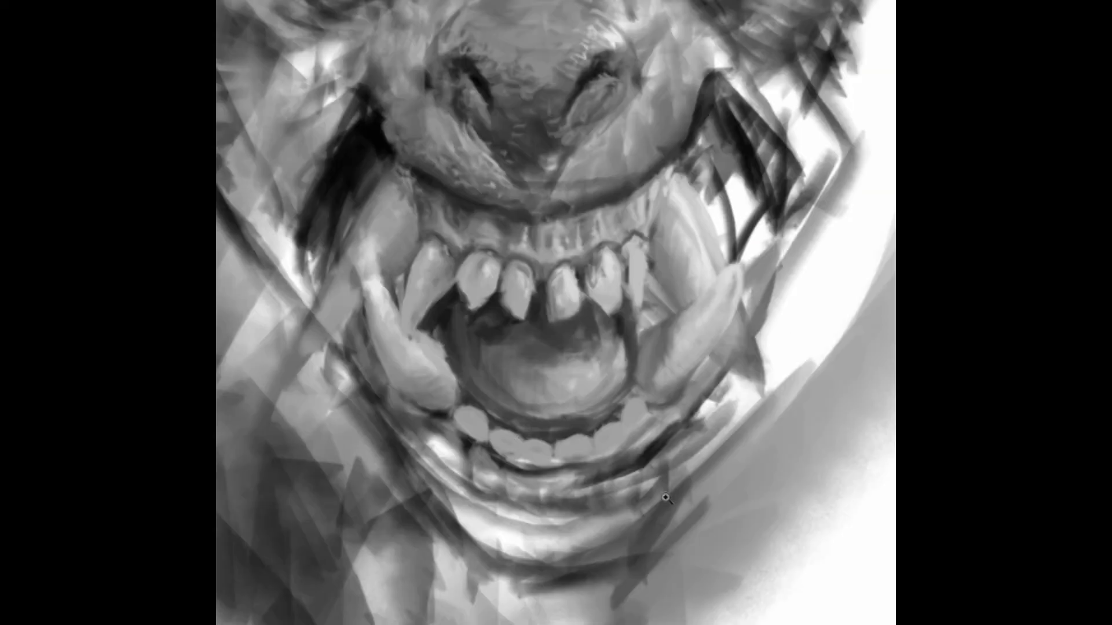
click(560, 511)
- Darken the lower lip under the teeth out toward both mouth corners
drag(562, 501, 695, 440)
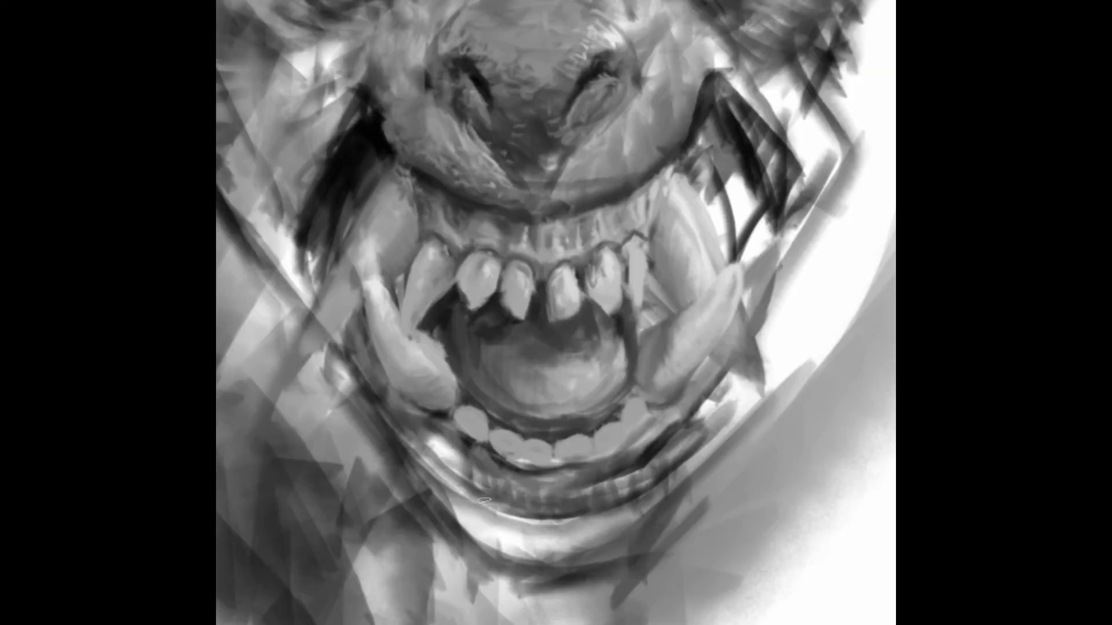
mouse_move(463, 440)
mouse_down()
mouse_move(492, 498)
mouse_move(522, 486)
mouse_up()
mouse_move(428, 440)
mouse_down()
mouse_move(578, 496)
mouse_move(642, 483)
mouse_up()
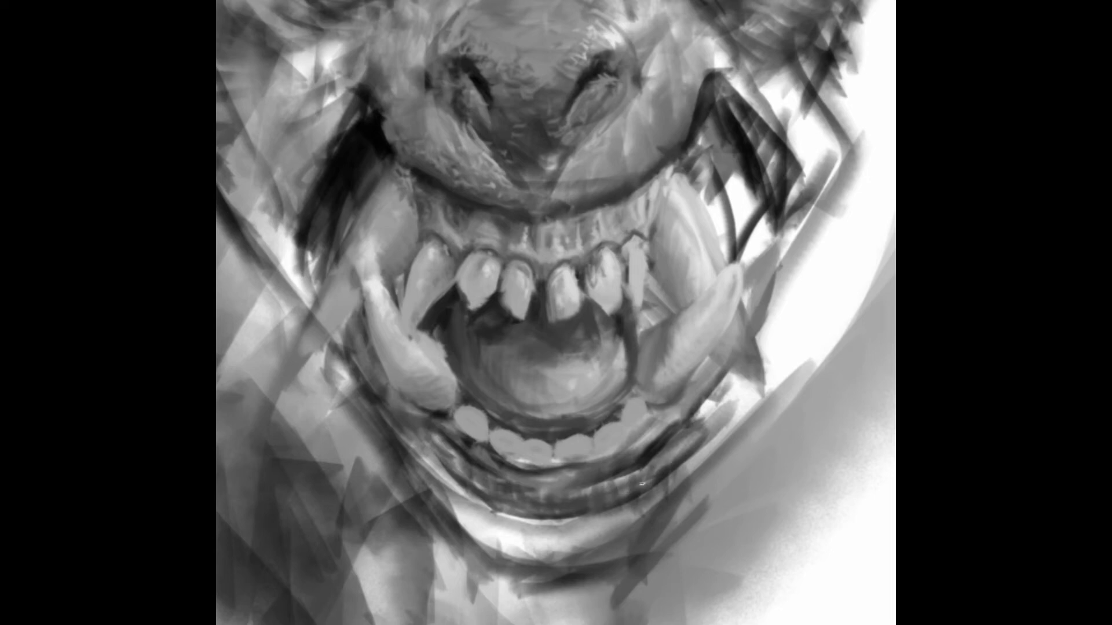
mouse_move(701, 418)
mouse_down()
mouse_move(718, 382)
mouse_move(683, 460)
mouse_up()
mouse_move(435, 400)
mouse_down()
mouse_move(406, 434)
mouse_move(501, 493)
mouse_move(579, 484)
mouse_move(477, 441)
mouse_move(579, 480)
mouse_up()
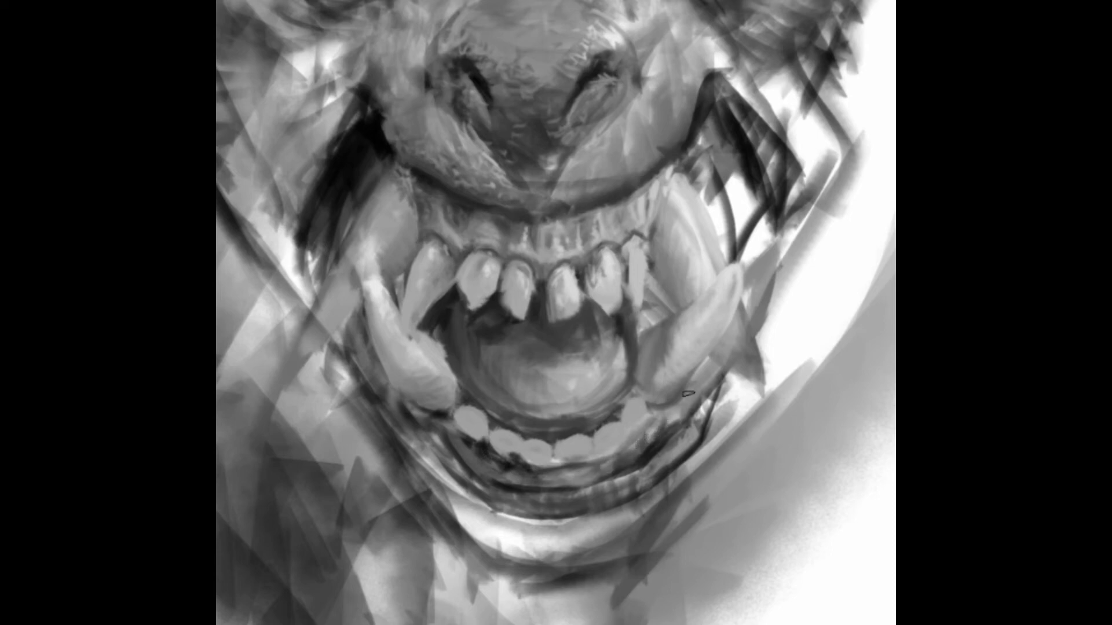
- Shade the right mouth corner and darken the lower jaw line, undoing one heavy stroke
mouse_move(688, 394)
mouse_down()
mouse_move(712, 377)
mouse_move(695, 429)
mouse_up()
mouse_move(721, 376)
mouse_down()
mouse_move(685, 460)
mouse_move(702, 373)
mouse_move(692, 446)
mouse_move(509, 461)
mouse_move(452, 417)
mouse_move(533, 481)
mouse_up()
key(ctrl+z)
key(ctrl+z)
drag(475, 443, 492, 486)
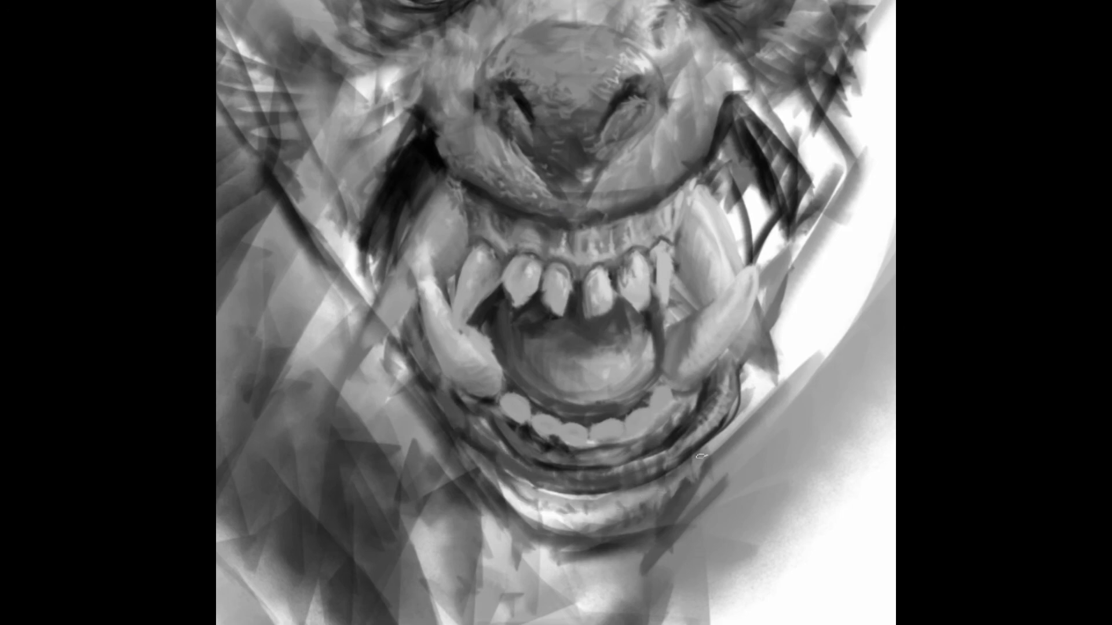
drag(704, 464, 498, 510)
- Paint dark strokes below the nose and lighten the right nostril rim
key(ctrl+0)
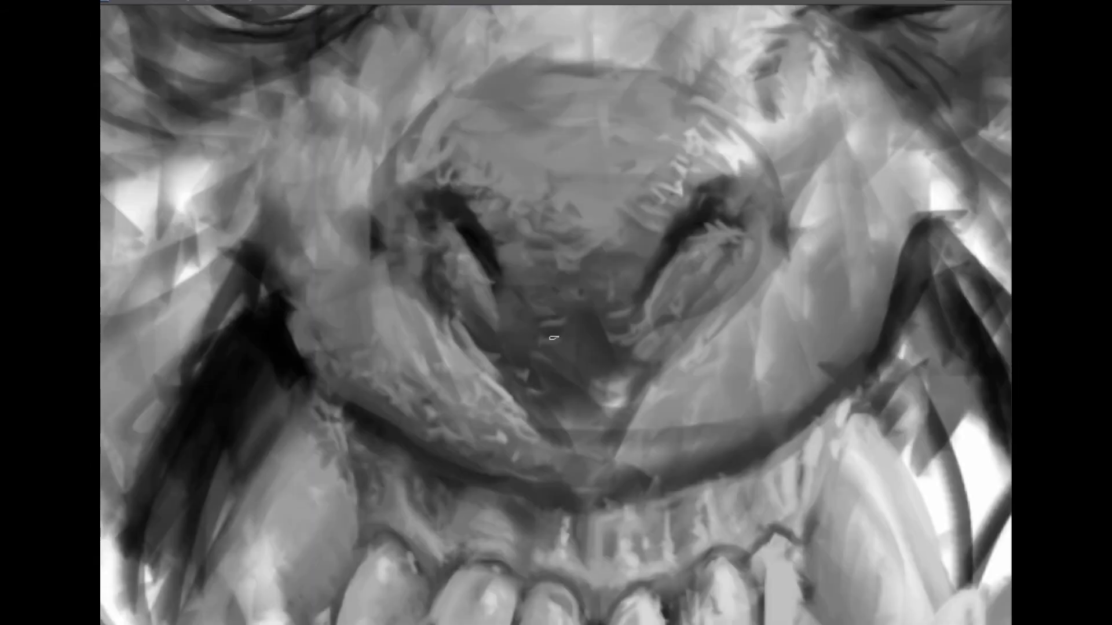
mouse_move(637, 313)
mouse_down()
mouse_move(529, 315)
mouse_move(656, 359)
mouse_move(633, 385)
mouse_move(737, 331)
mouse_up()
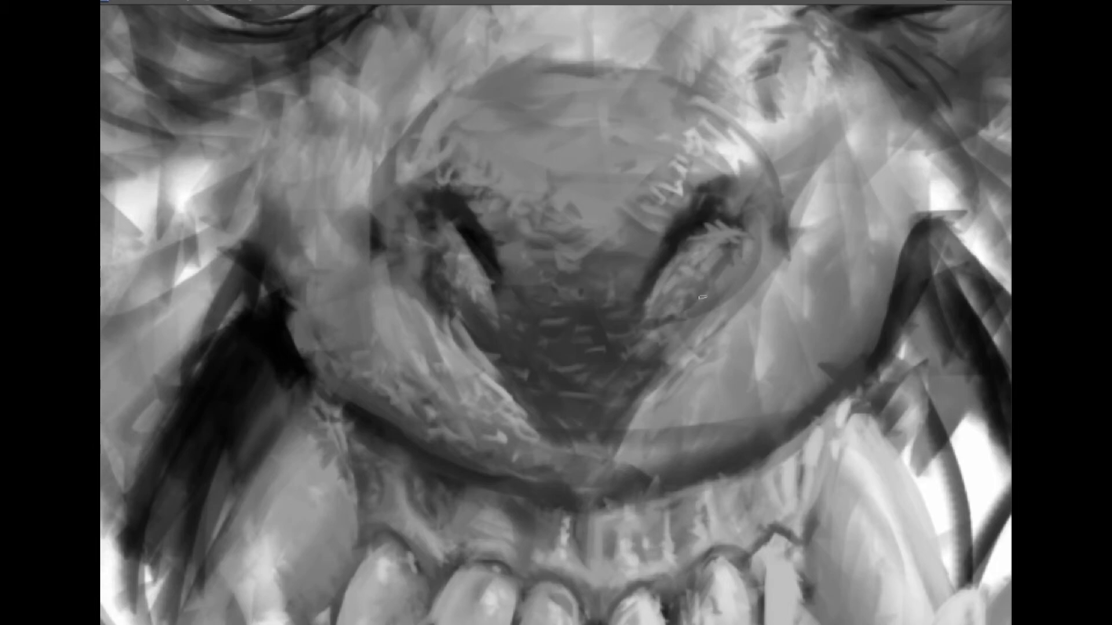
drag(764, 213, 761, 249)
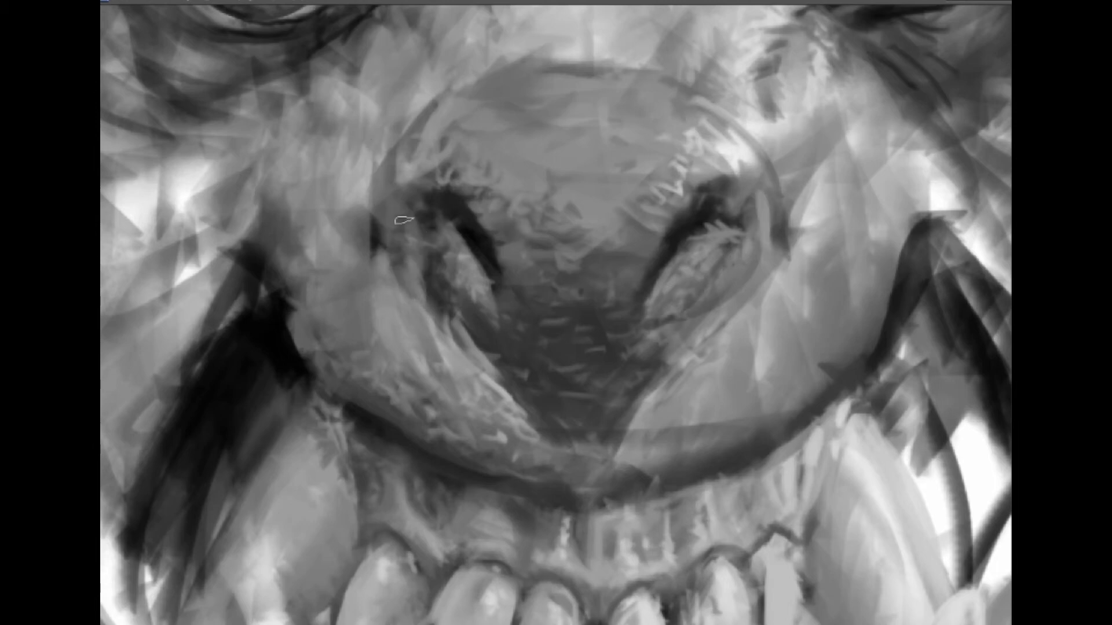
key(v)
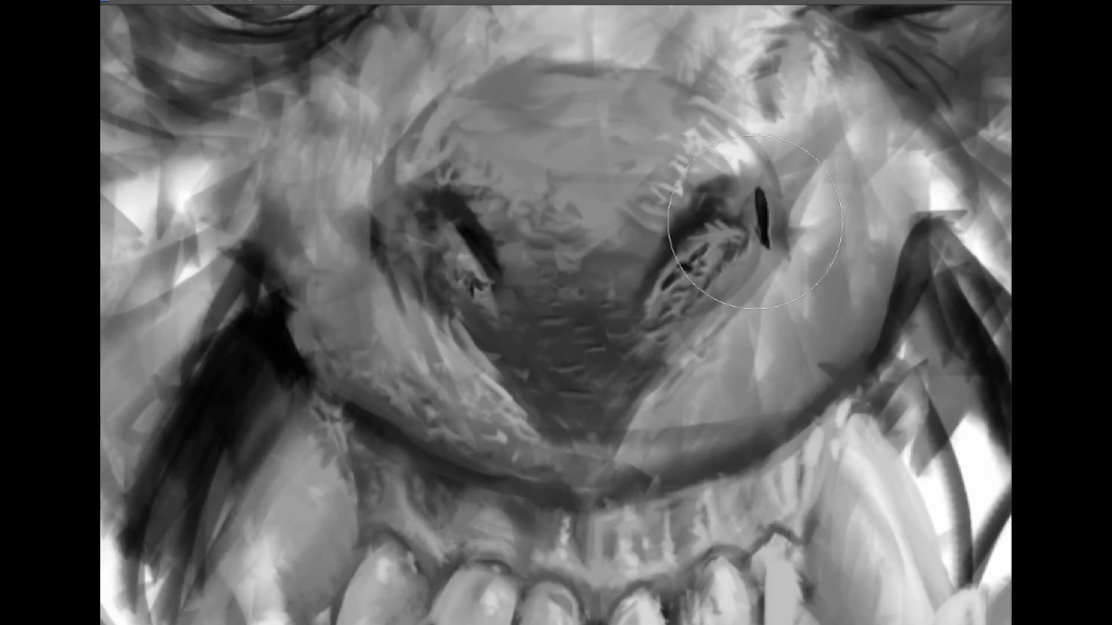
key(ctrl+0)
scroll(644, 265, up, 5)
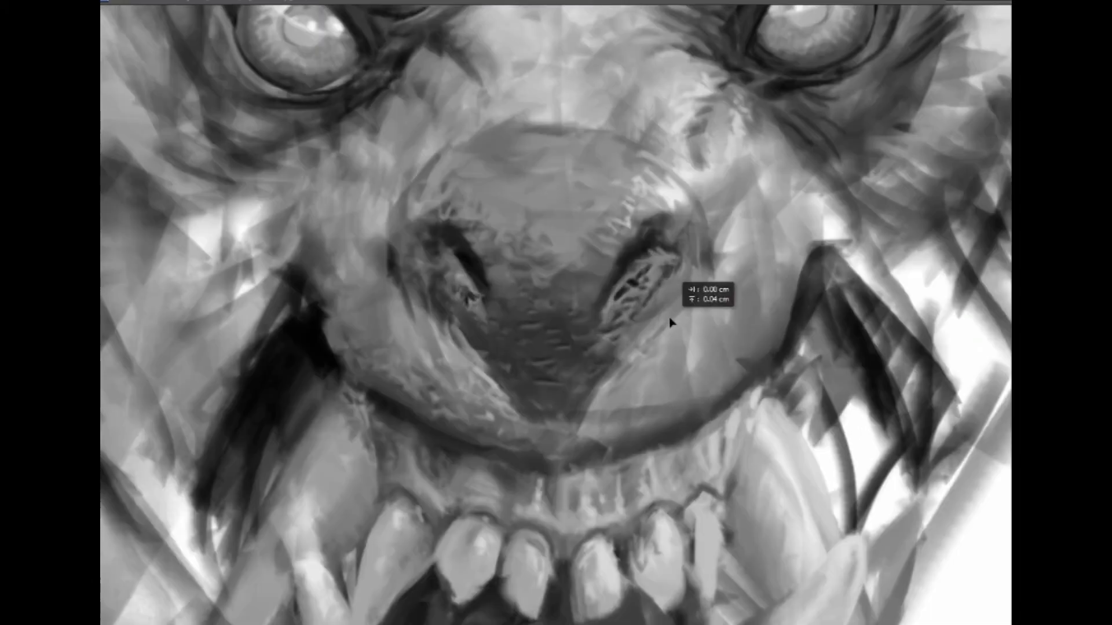
scroll(670, 315, up, 3)
- With a smaller brush, repaint both nostrils and add light hair streaks on the nose bridge
key(bracketleft)
key(bracketleft)
key(bracketleft)
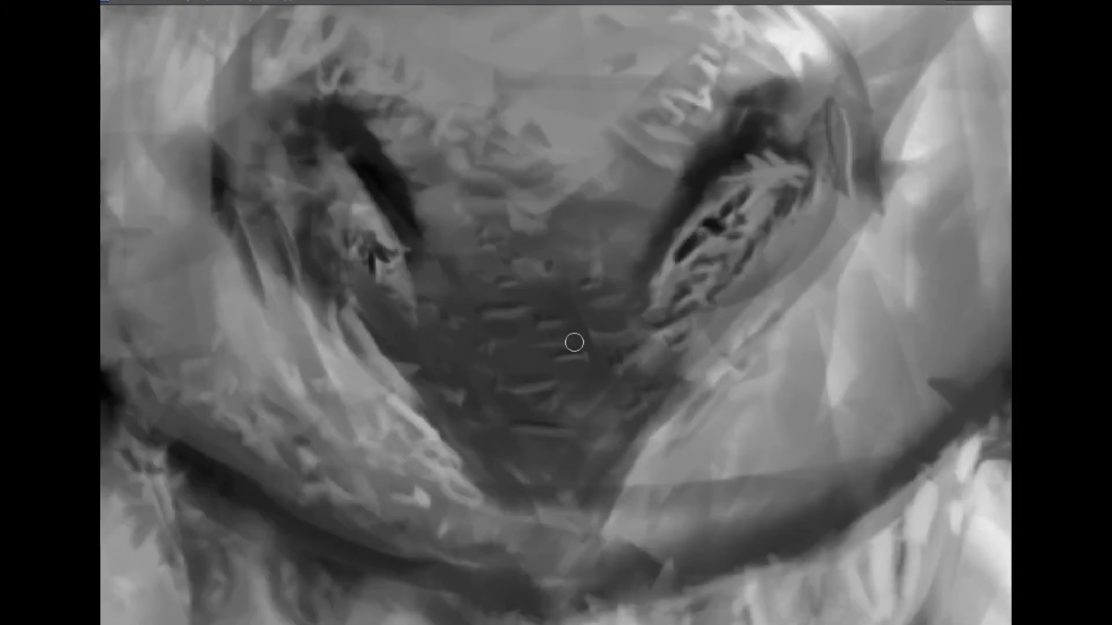
mouse_move(721, 209)
mouse_down()
mouse_move(779, 154)
mouse_move(750, 175)
mouse_up()
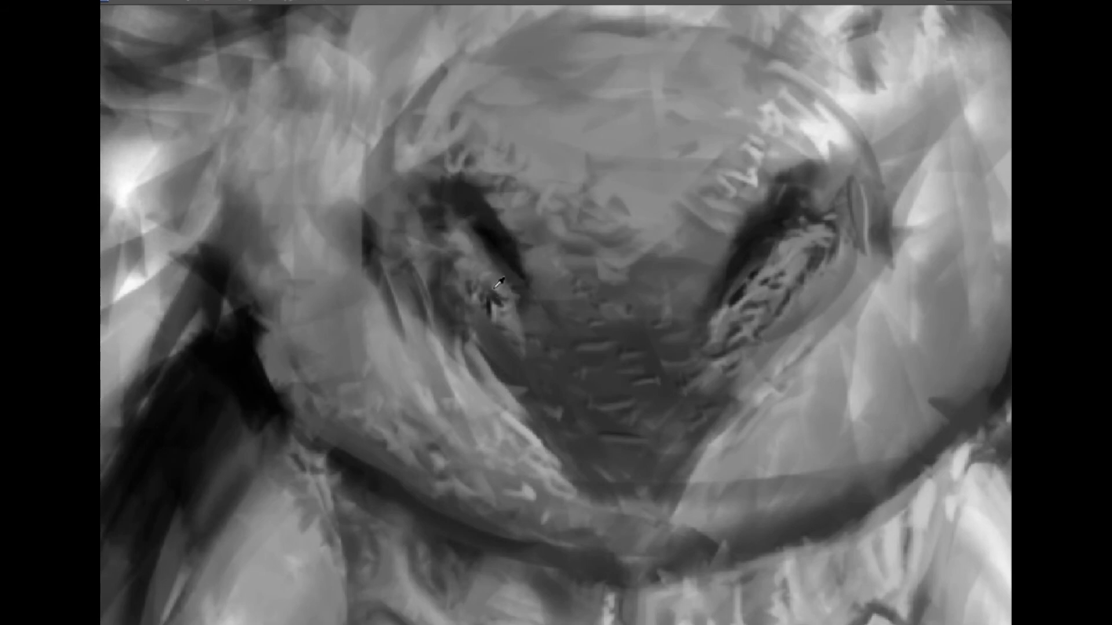
drag(487, 310, 452, 208)
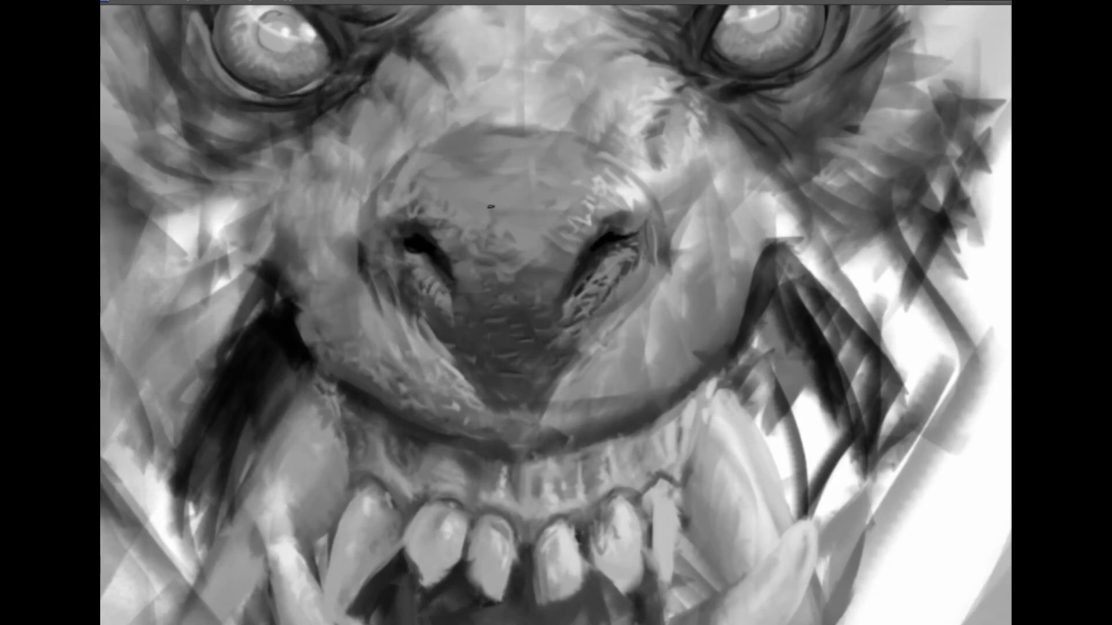
drag(570, 242, 547, 255)
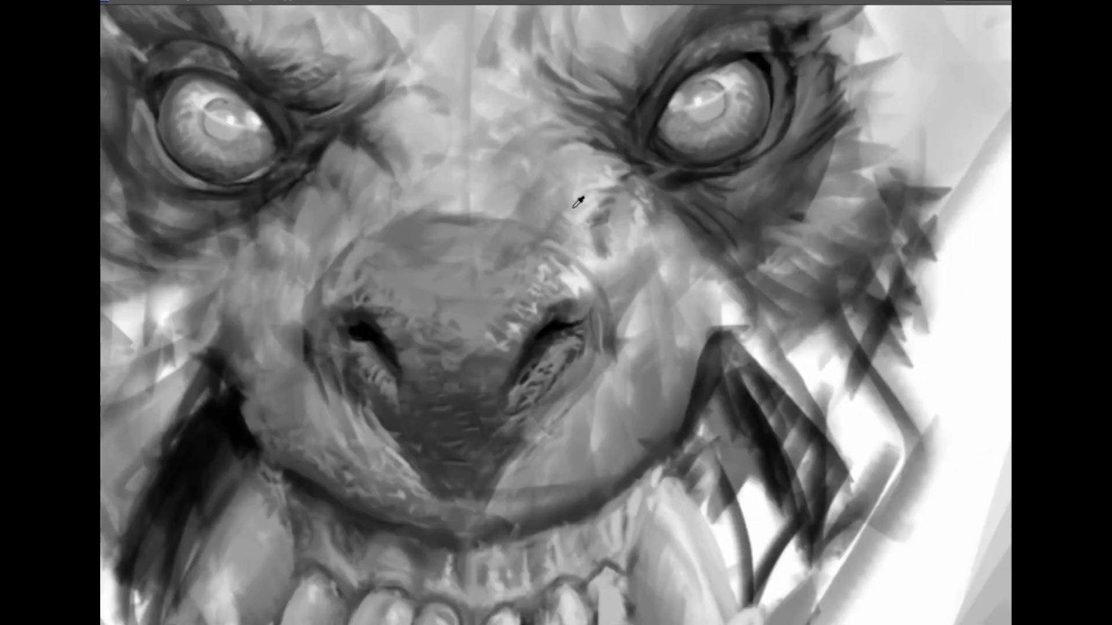
mouse_move(577, 203)
mouse_down()
mouse_move(566, 218)
mouse_move(599, 216)
mouse_move(596, 248)
mouse_move(567, 269)
mouse_up()
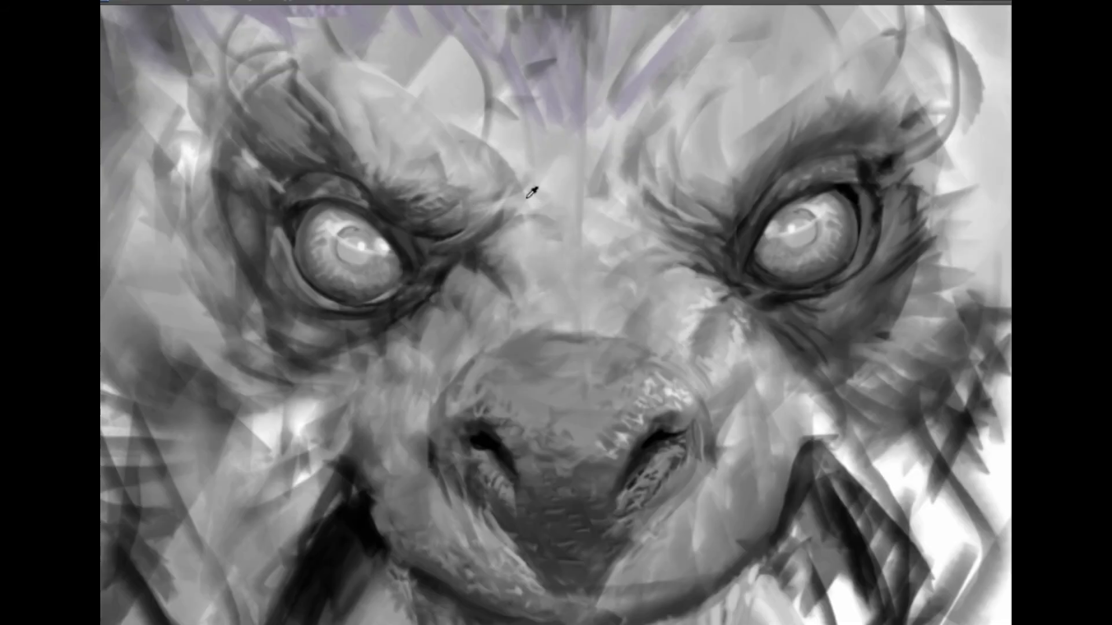
- Sample forehead and nose tones and add fine strokes near the nose bridge
click(500, 219)
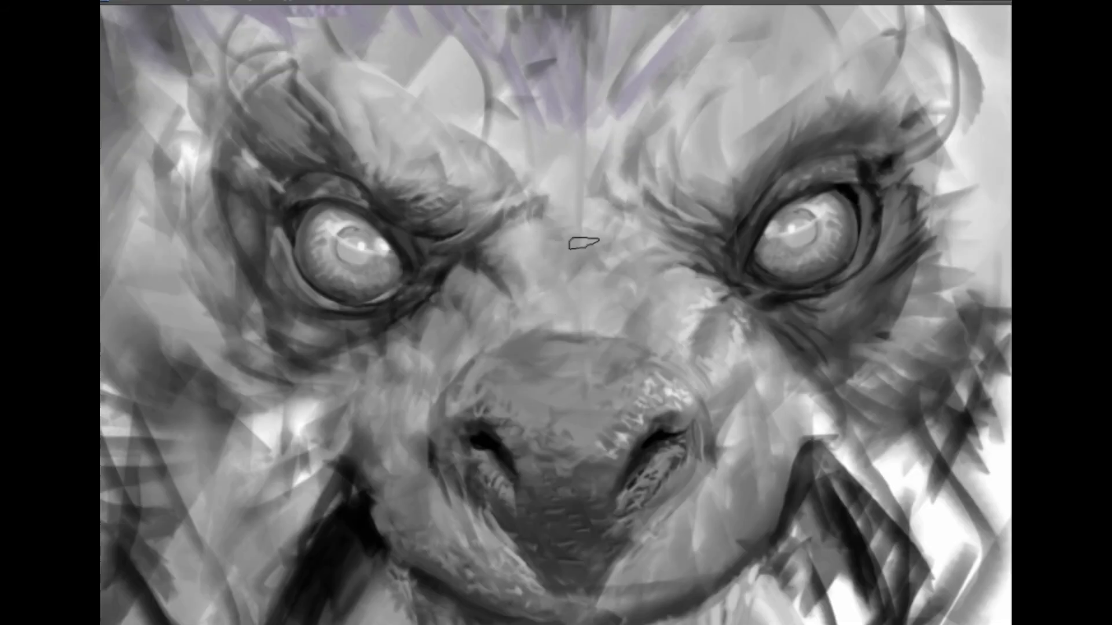
key(bracketleft)
key(bracketleft)
key(bracketleft)
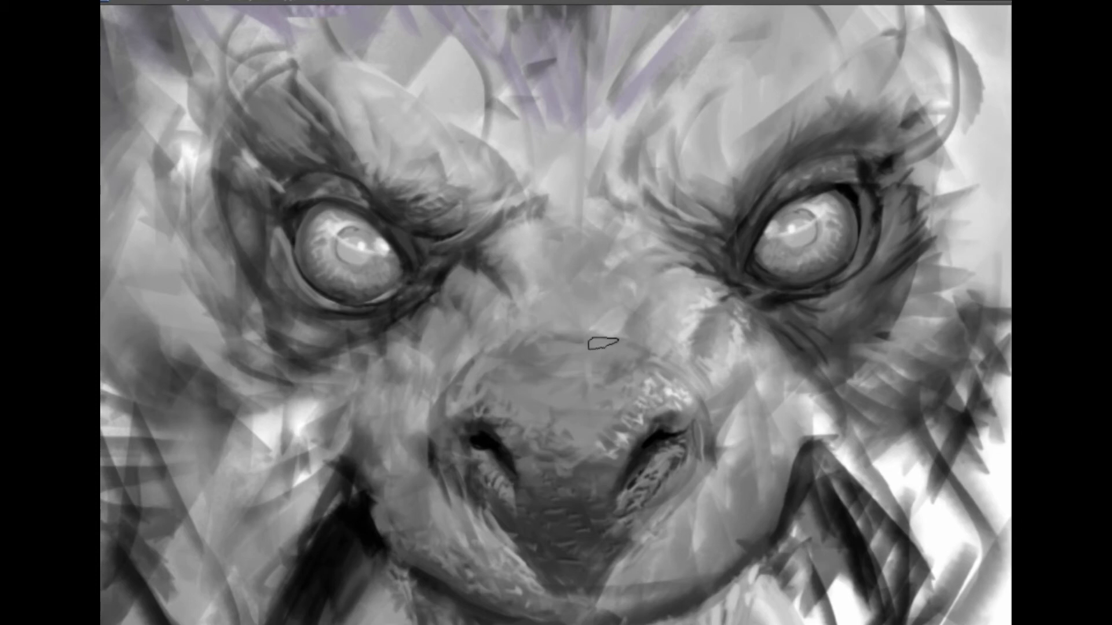
alt+click(683, 335)
drag(565, 324, 614, 290)
- Add dark strokes along the upper lip, between the left eye and nose, and right of the right eye
key(ctrl+minus)
key(ctrl+minus)
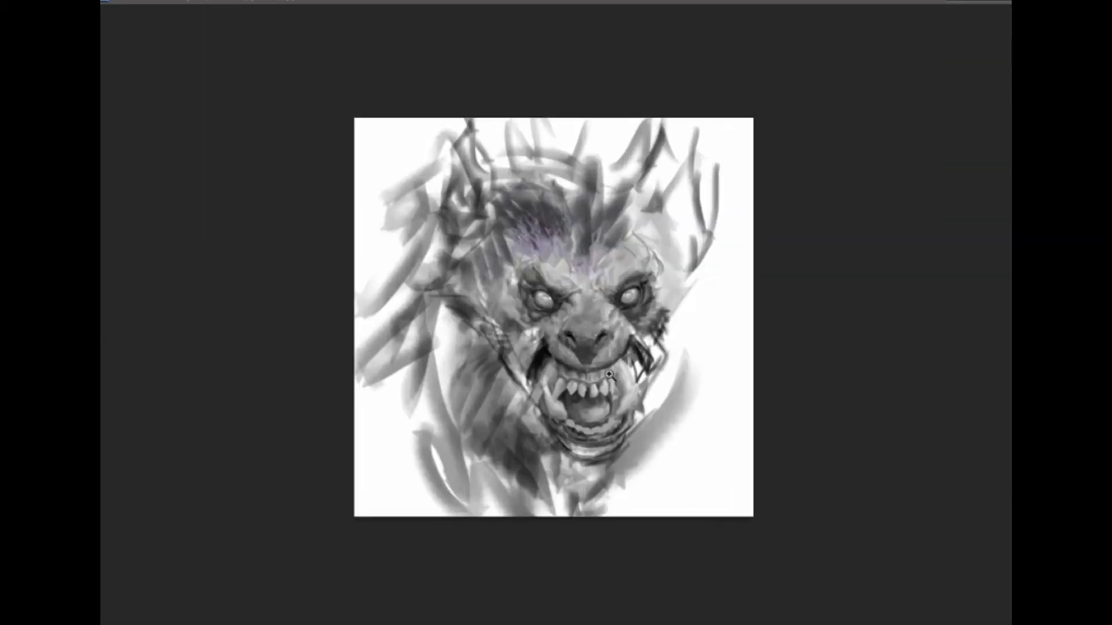
key(ctrl+plus)
key(ctrl+plus)
drag(535, 405, 632, 405)
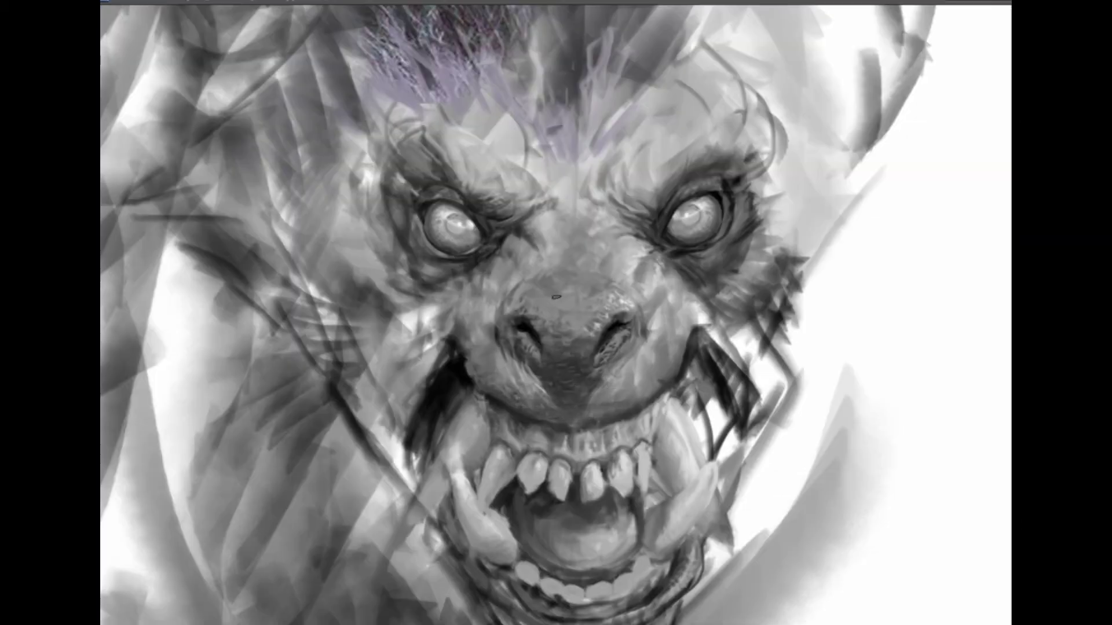
drag(489, 250, 481, 287)
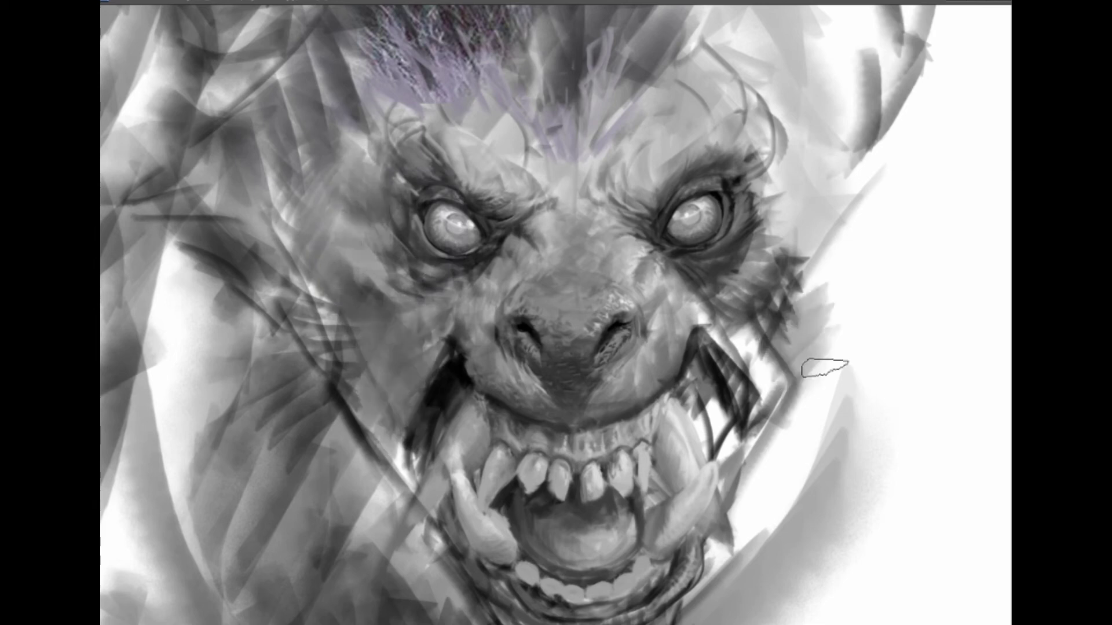
drag(818, 364, 834, 191)
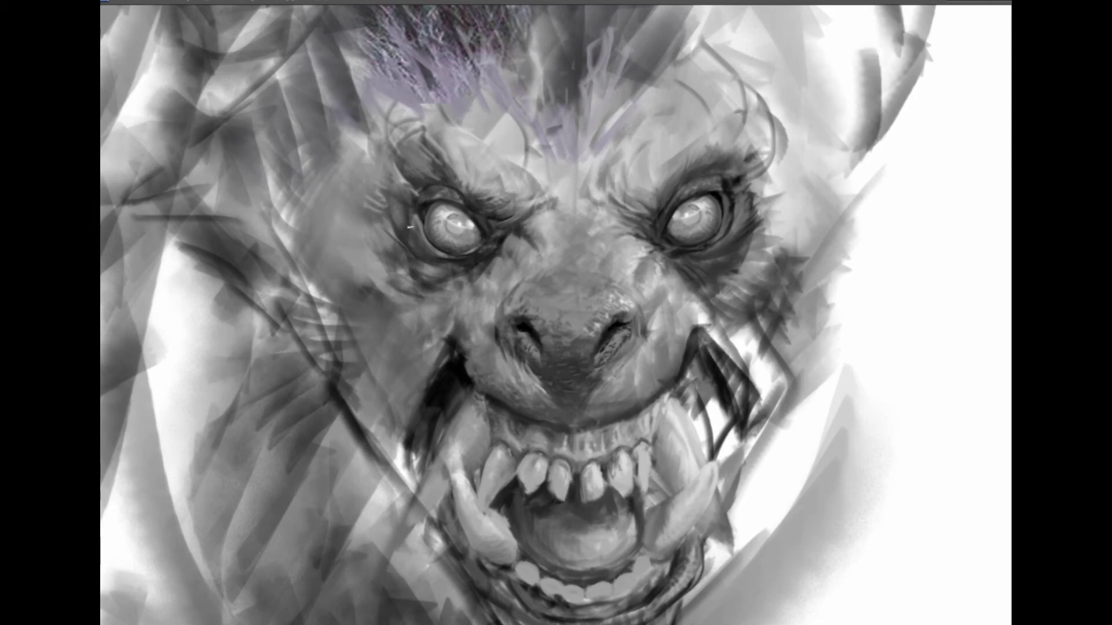
- Paint dark fur on the face's left side, then darken the left upper eyelid with a smaller brush
scroll(649, 308, up, 2)
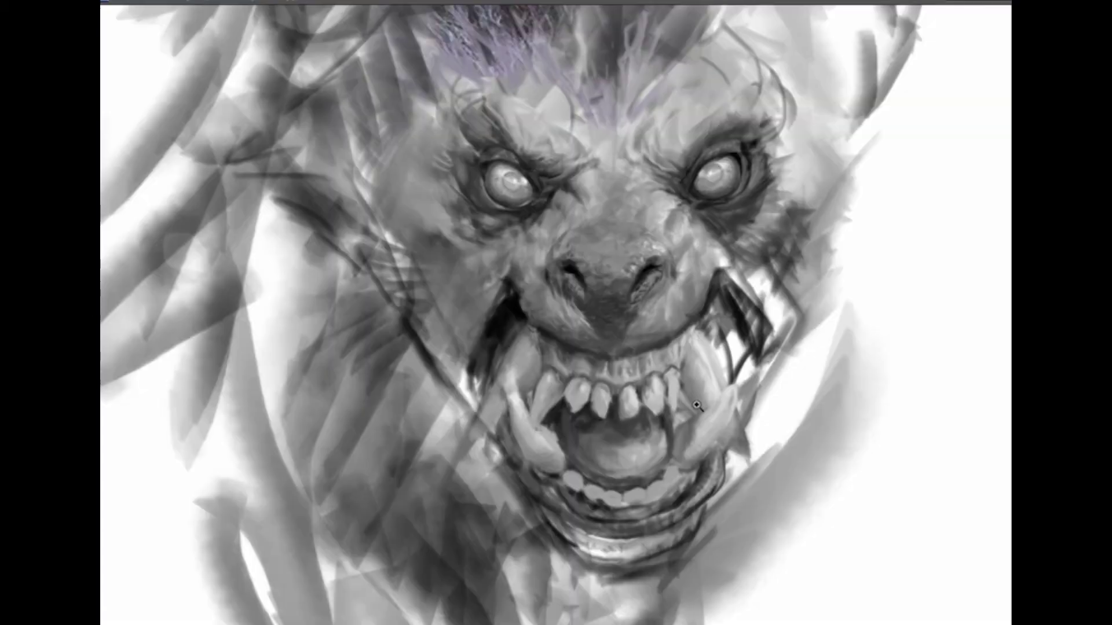
drag(408, 307, 295, 226)
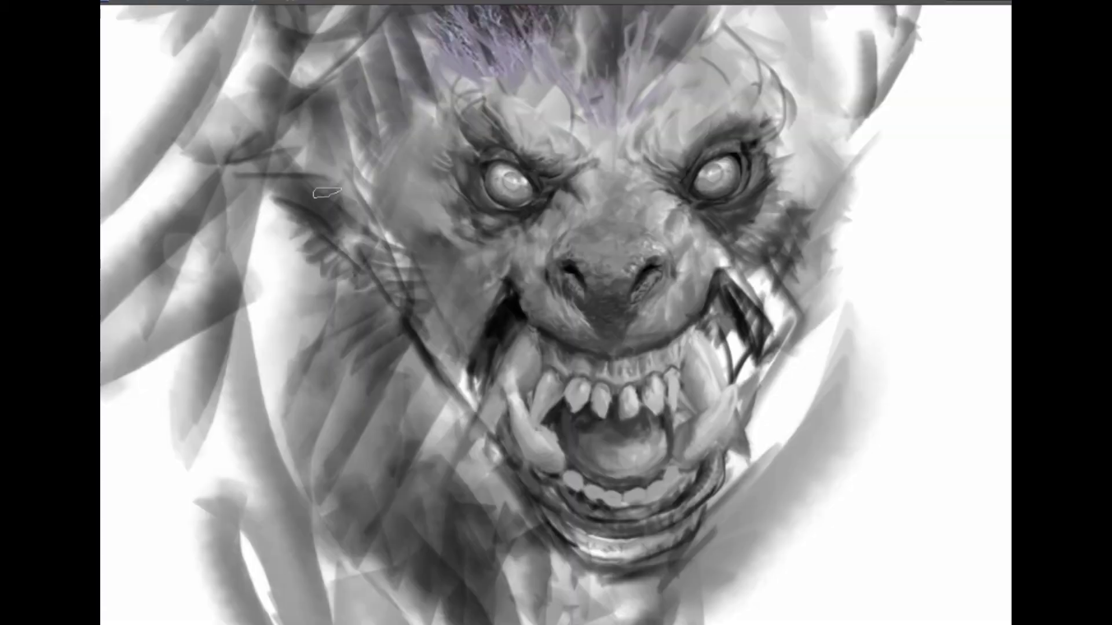
drag(359, 196, 313, 148)
scroll(472, 235, down, 1)
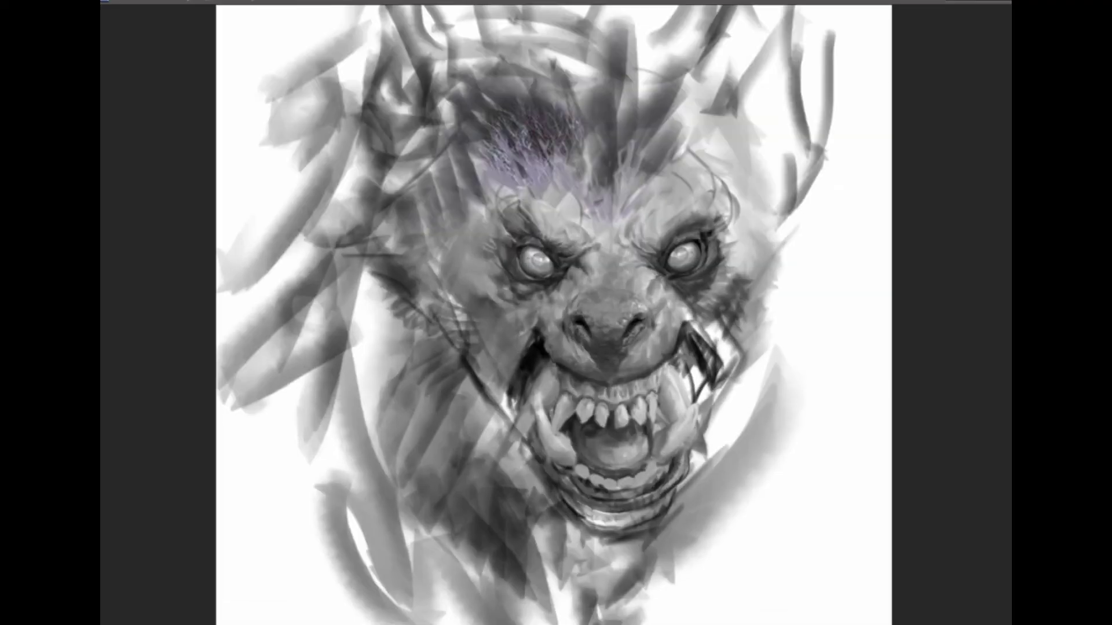
scroll(472, 235, down, 1)
key([)
key([)
key([)
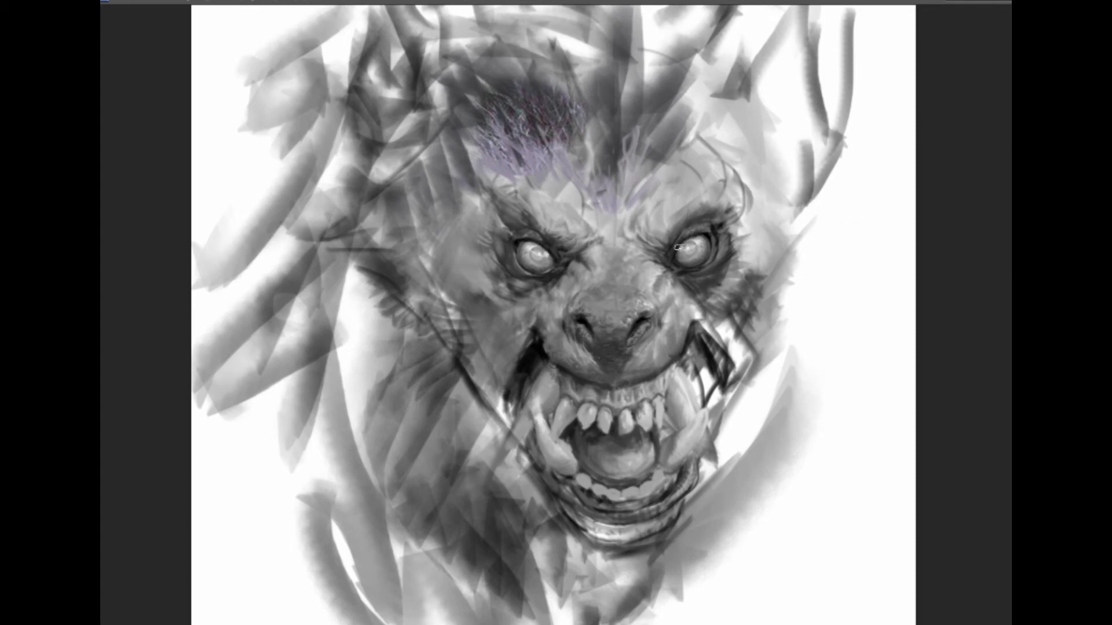
scroll(500, 235, up, 3)
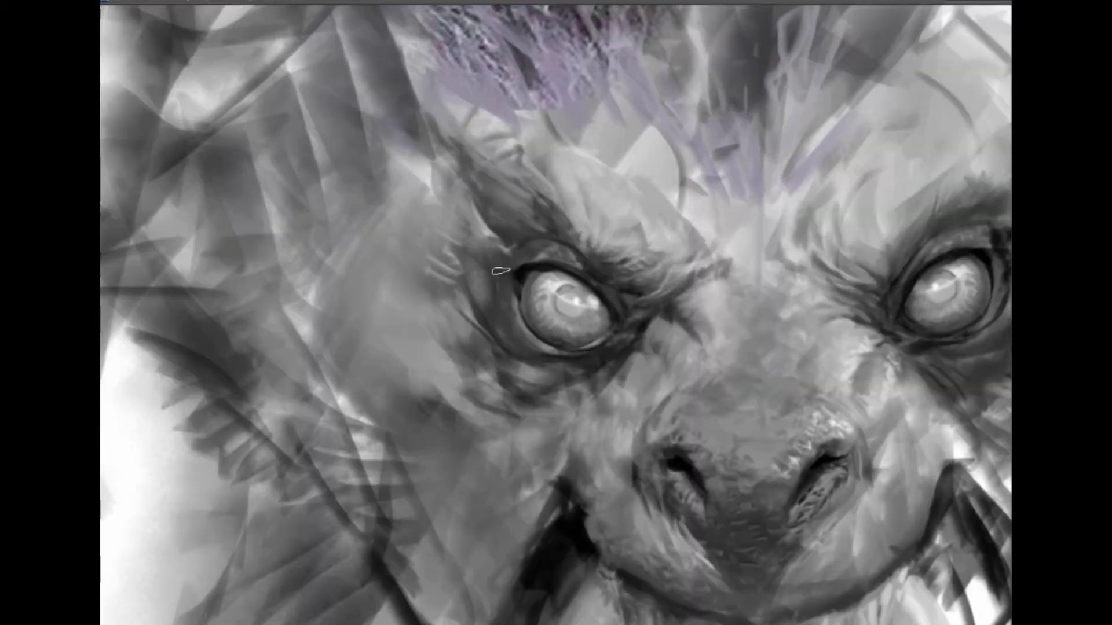
mouse_move(488, 249)
mouse_down()
mouse_move(524, 255)
mouse_move(482, 294)
mouse_up()
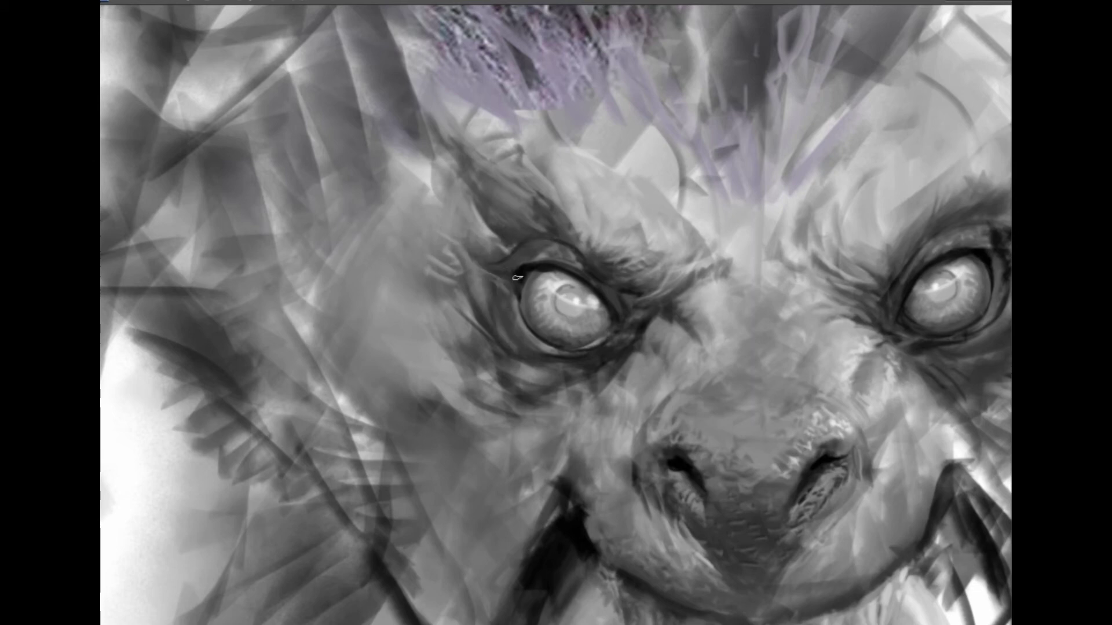
- Darken the left lower eyelid, shadow the right cheek, and lighten the fur under the right eye
drag(510, 333, 559, 375)
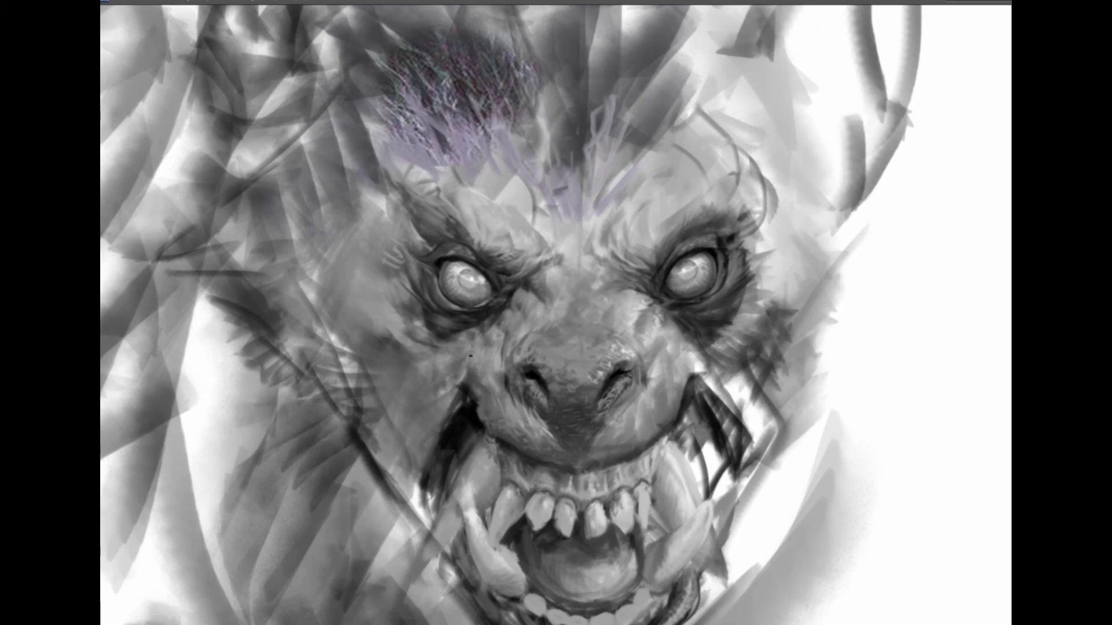
drag(677, 362, 646, 431)
scroll(664, 421, down, 5)
scroll(493, 308, up, 5)
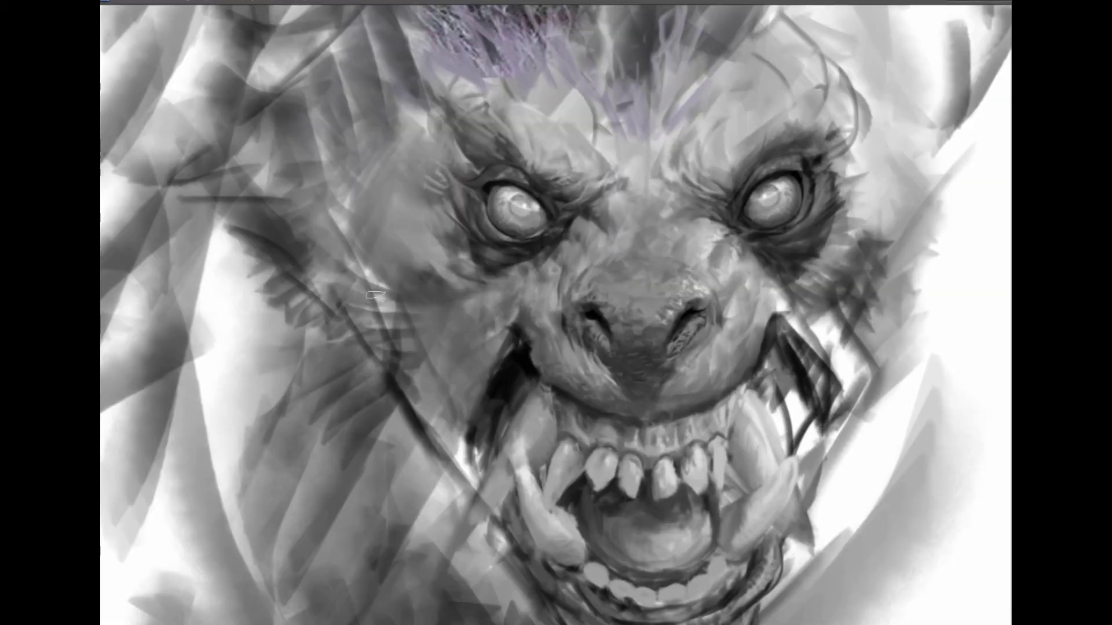
scroll(413, 270, down, 5)
scroll(637, 290, up, 5)
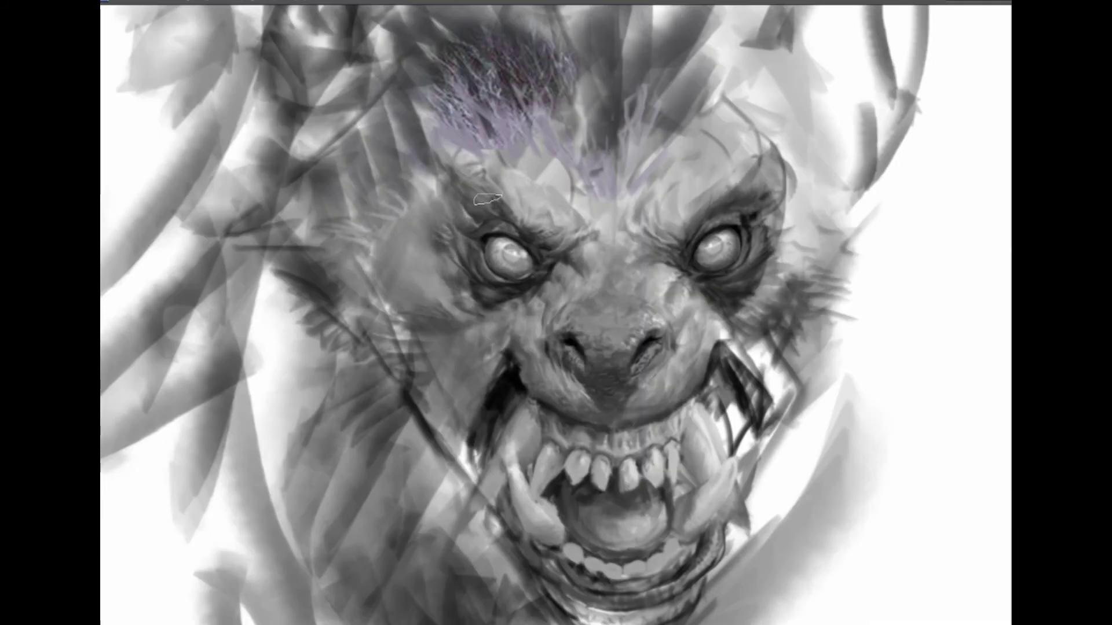
scroll(458, 265, down, 5)
scroll(371, 264, up, 5)
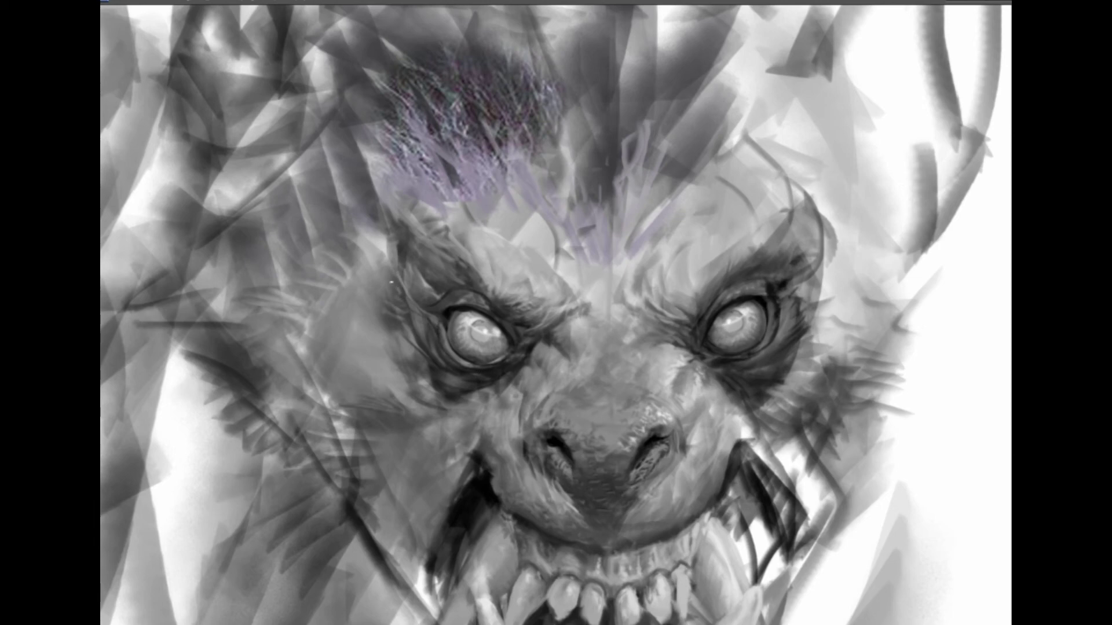
scroll(410, 346, down, 5)
scroll(638, 267, up, 6)
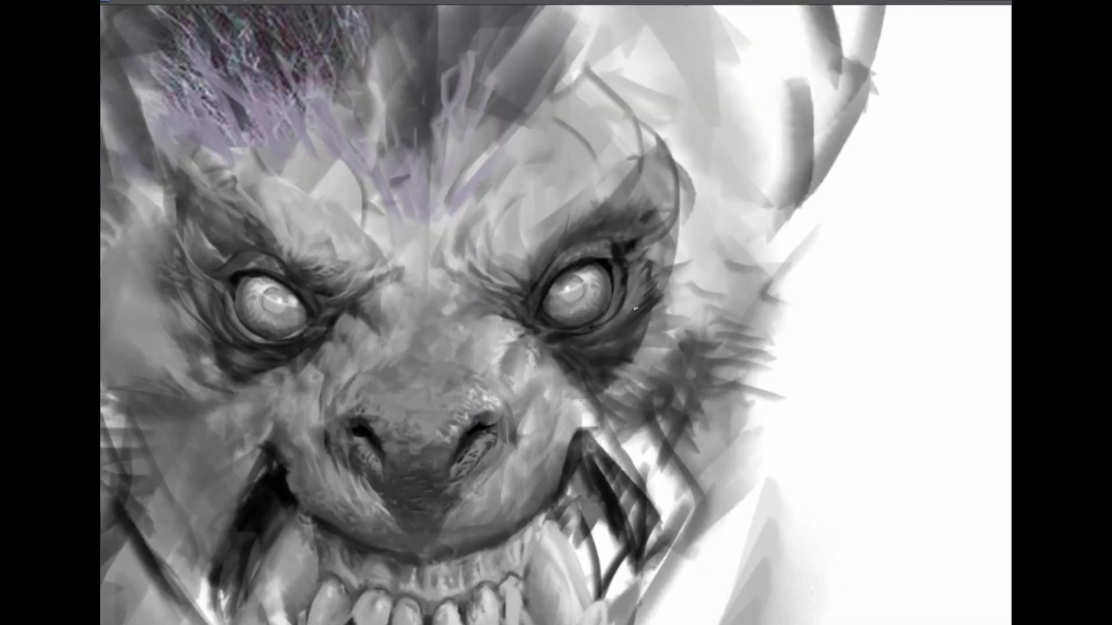
drag(564, 355, 710, 381)
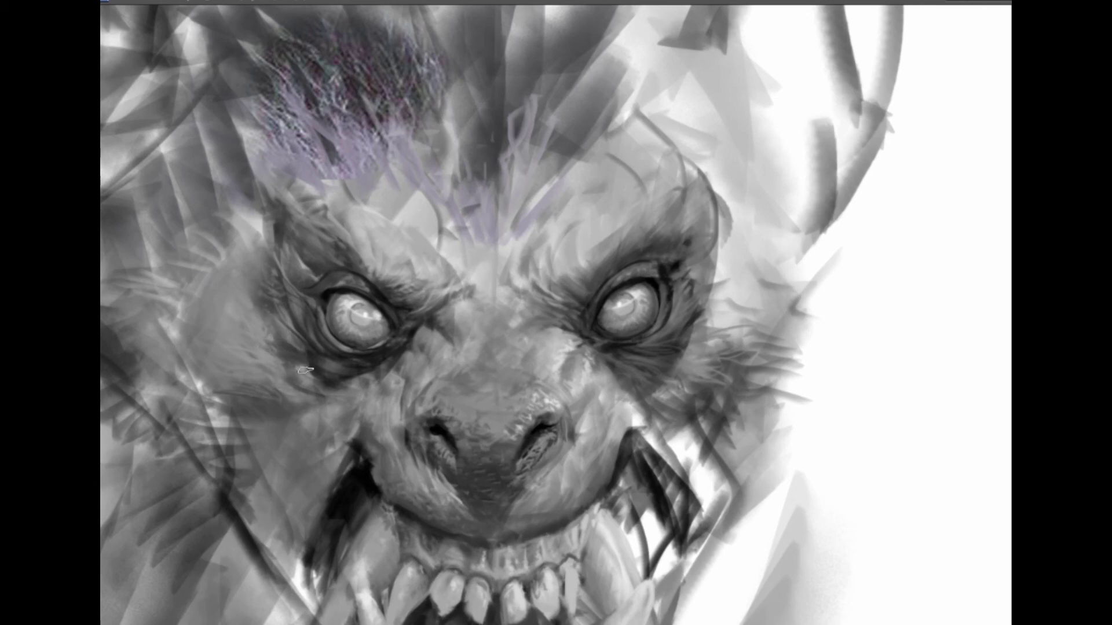
key(ctrl+0)
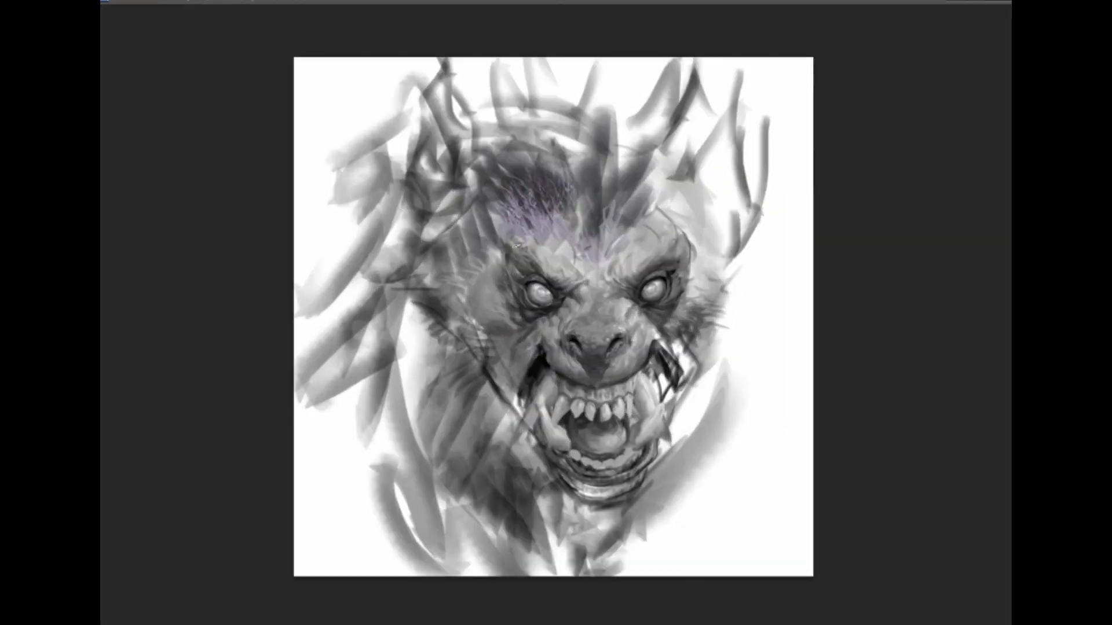
- Paint dark hair strokes from the brow over the head top and down the right side
drag(516, 246, 486, 174)
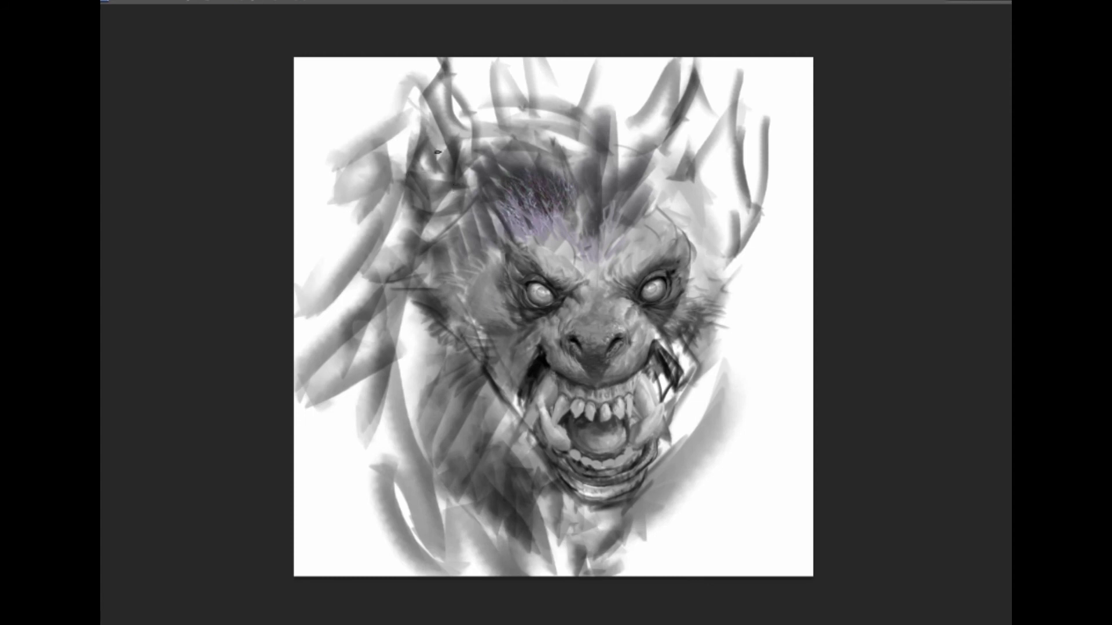
mouse_move(540, 170)
mouse_down()
mouse_move(579, 133)
mouse_move(521, 66)
mouse_up()
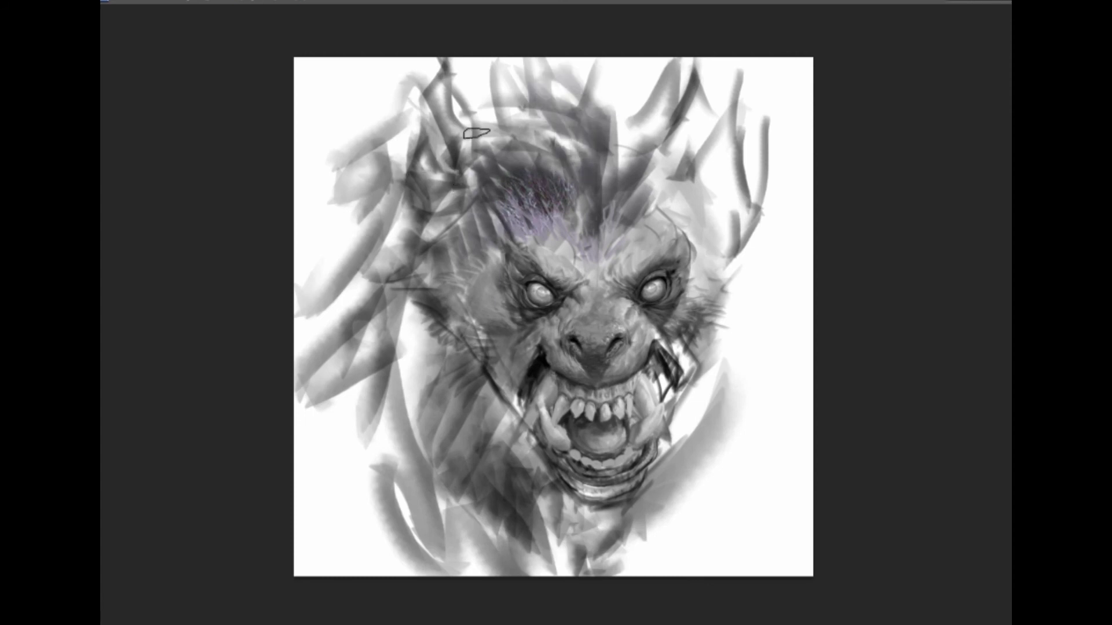
mouse_move(475, 157)
mouse_down()
mouse_move(434, 84)
mouse_move(441, 126)
mouse_up()
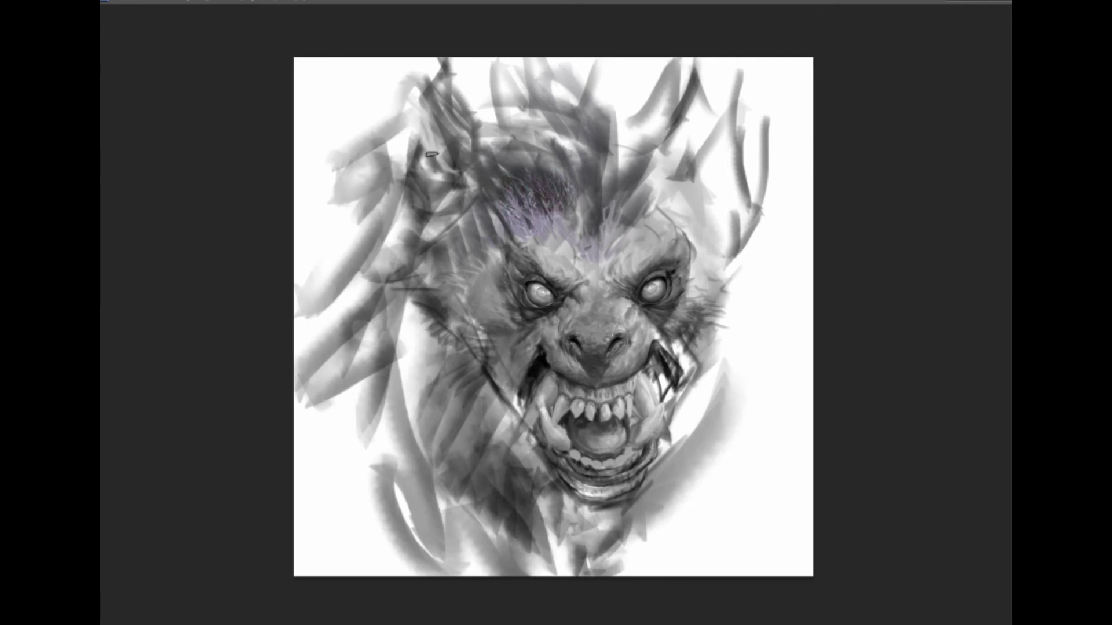
mouse_move(678, 159)
mouse_down()
mouse_move(703, 93)
mouse_move(727, 255)
mouse_up()
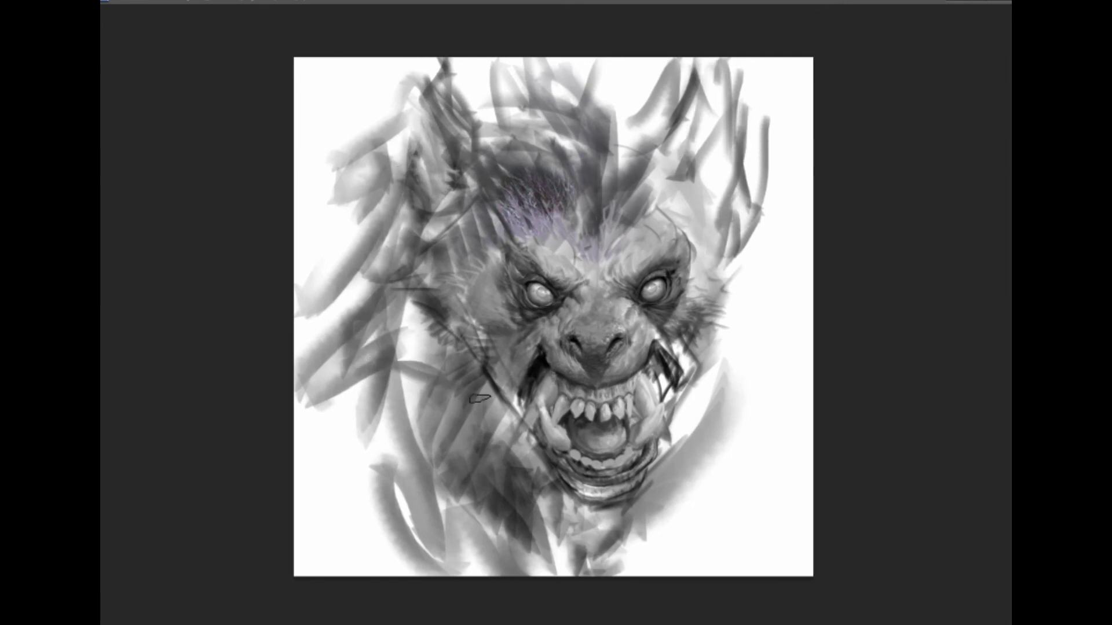
drag(683, 423, 747, 347)
drag(730, 231, 810, 336)
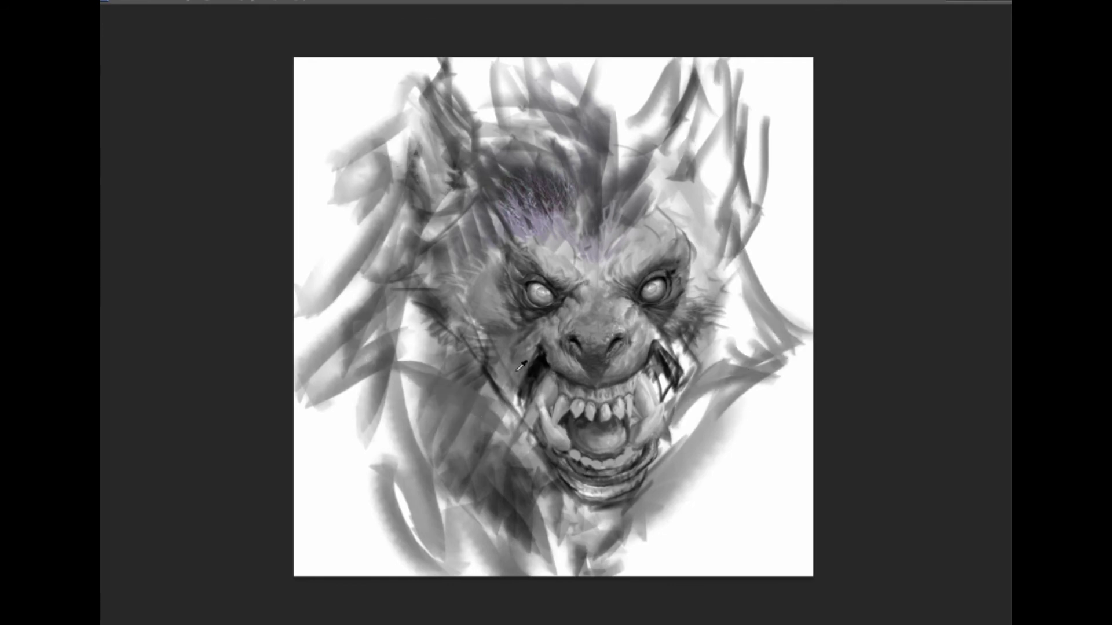
- Deepen the fur shading along the left jaw and add a dark mark on the right lower jaw
drag(452, 371, 498, 429)
mouse_move(515, 376)
mouse_down()
mouse_move(498, 437)
mouse_move(564, 486)
mouse_move(639, 481)
mouse_up()
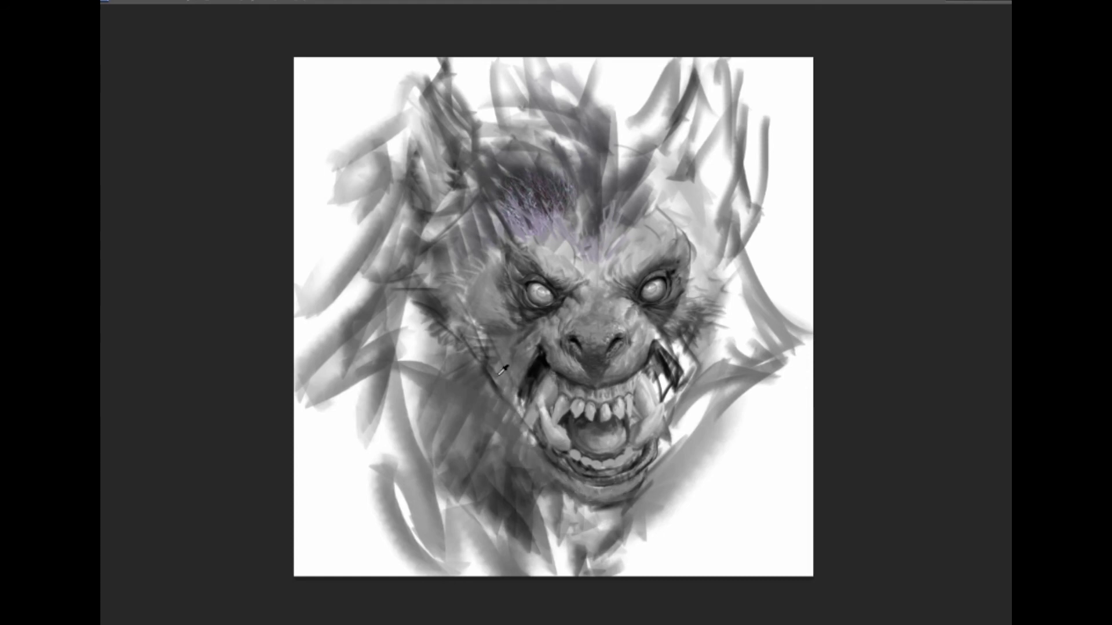
drag(506, 450, 502, 461)
drag(670, 468, 641, 498)
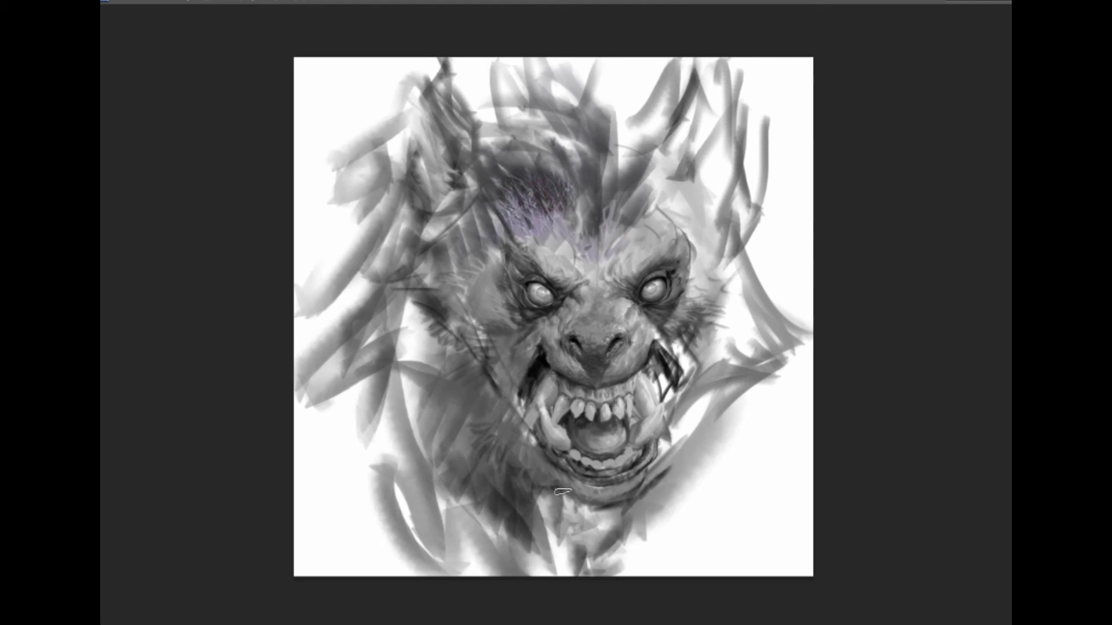
click(558, 401)
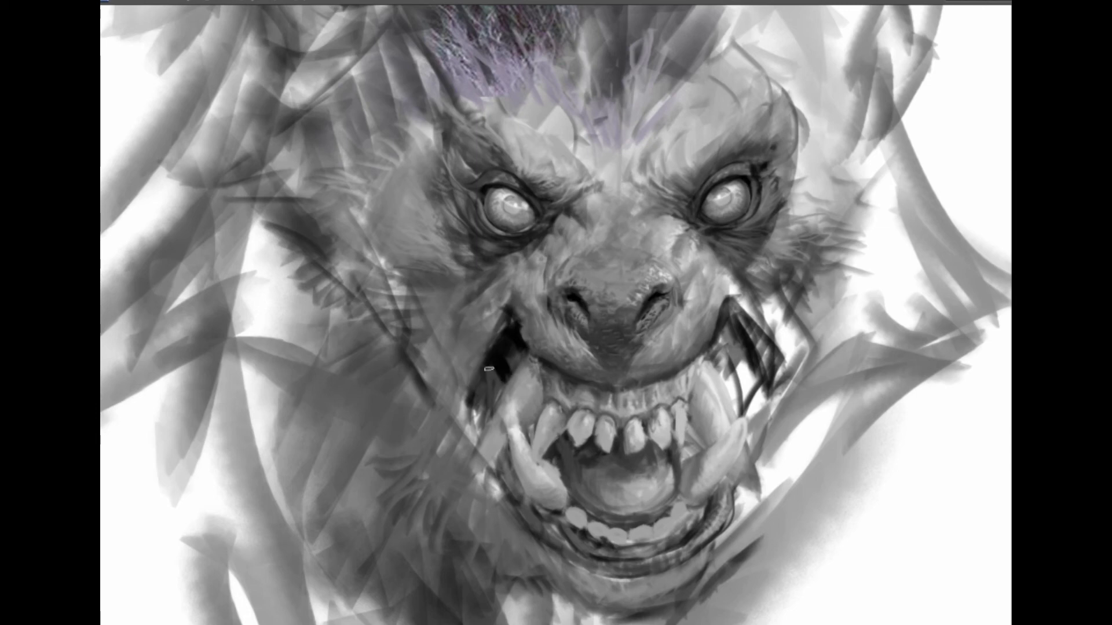
- Repaint the left fang lighter and smoother, with a highlight and darkened edges
drag(487, 388, 509, 372)
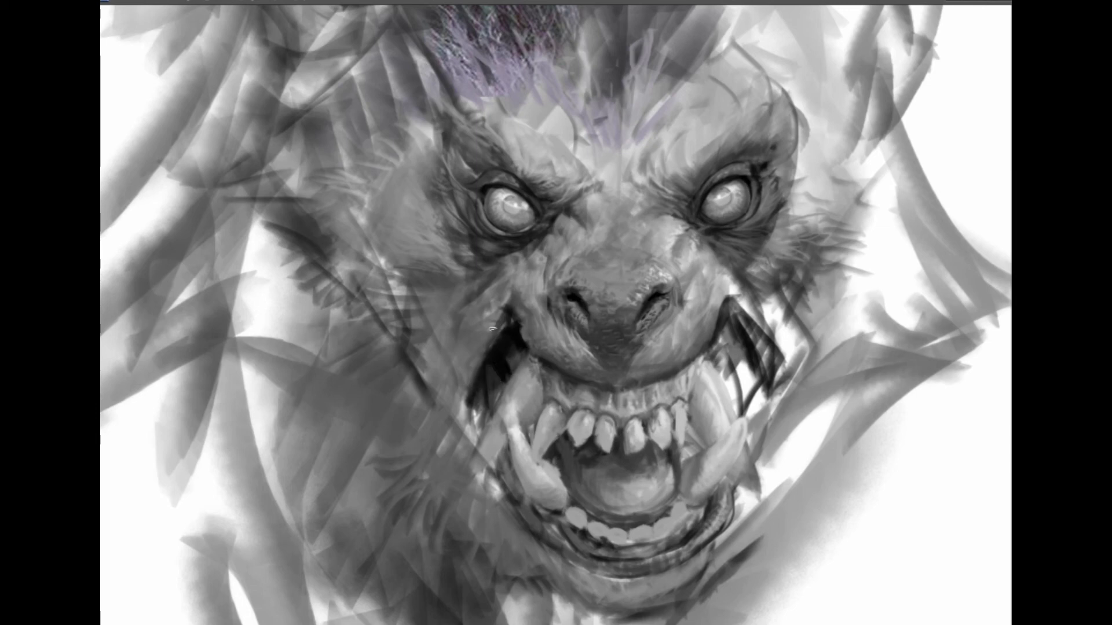
key(ctrl+minus)
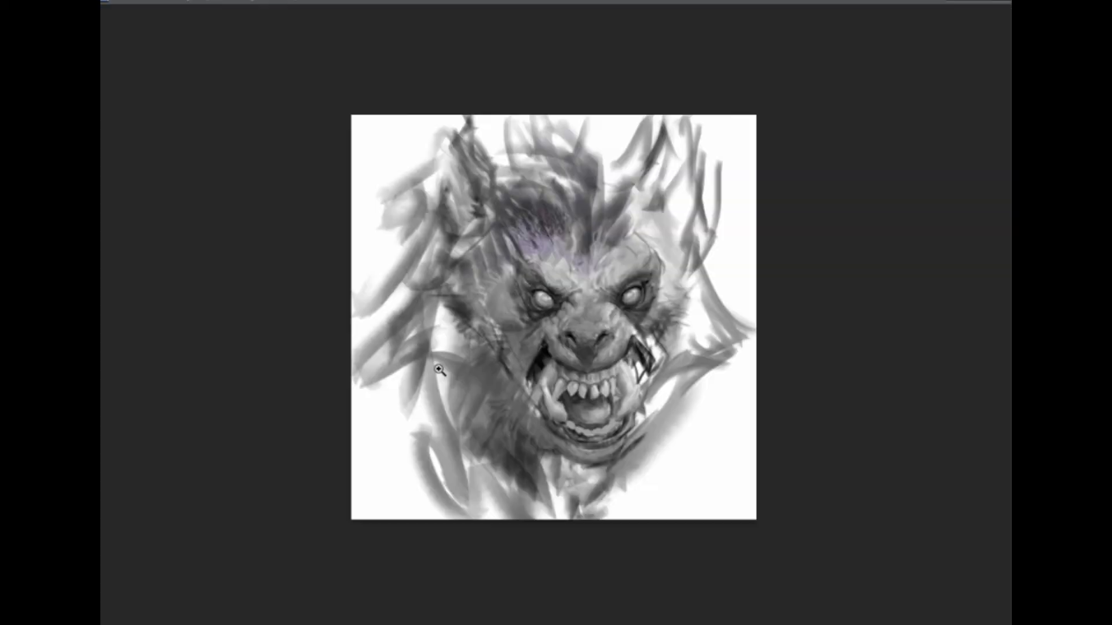
scroll(592, 425, up, 5)
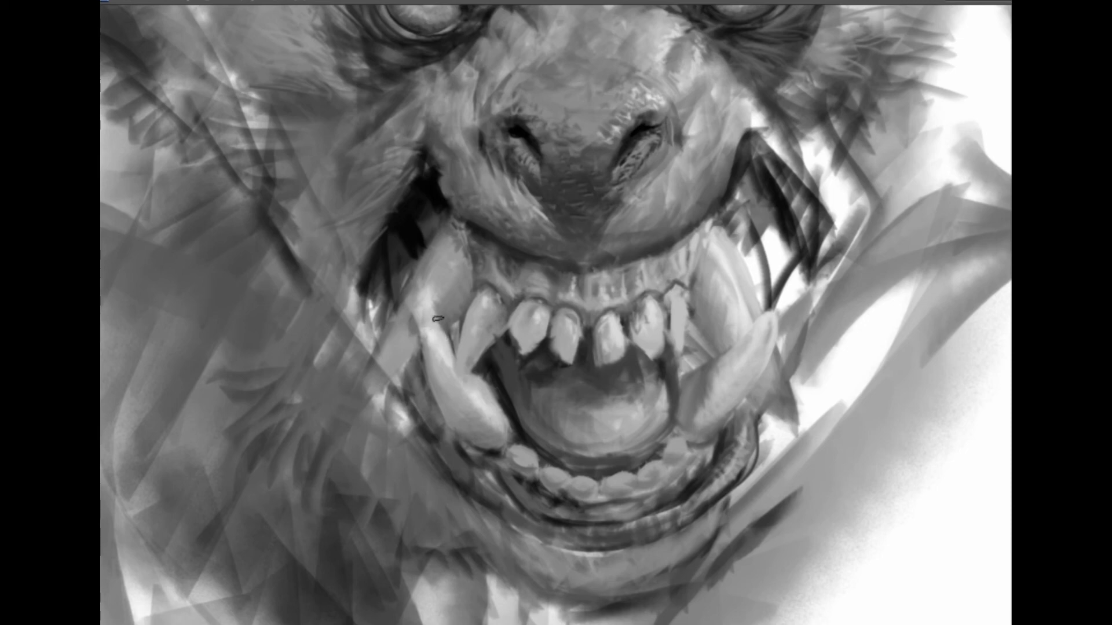
drag(413, 329, 459, 283)
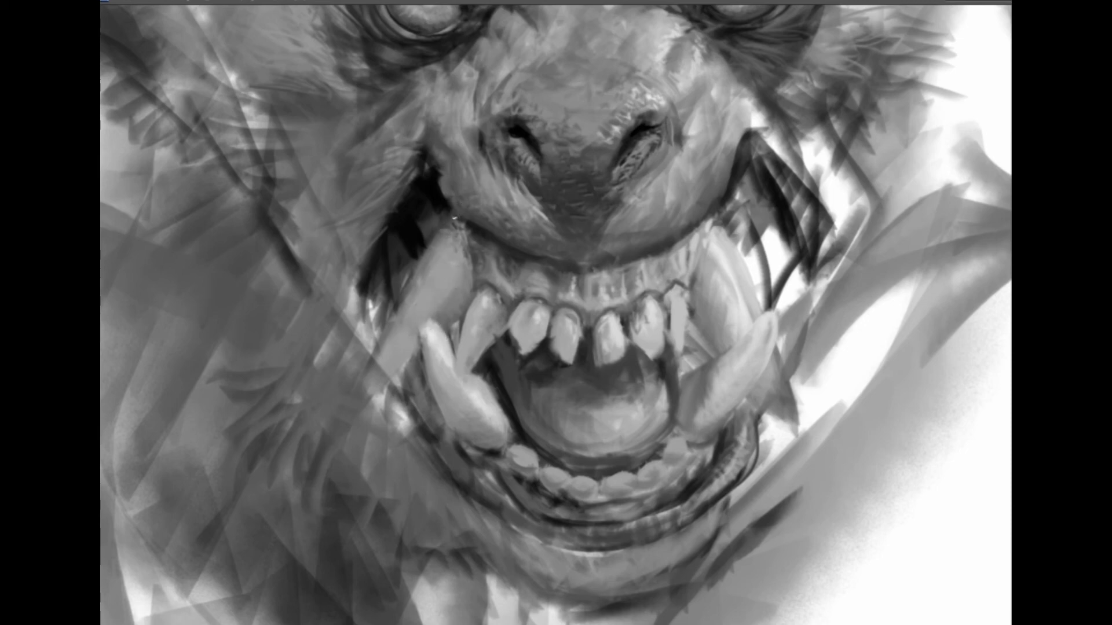
scroll(455, 219, up, 1)
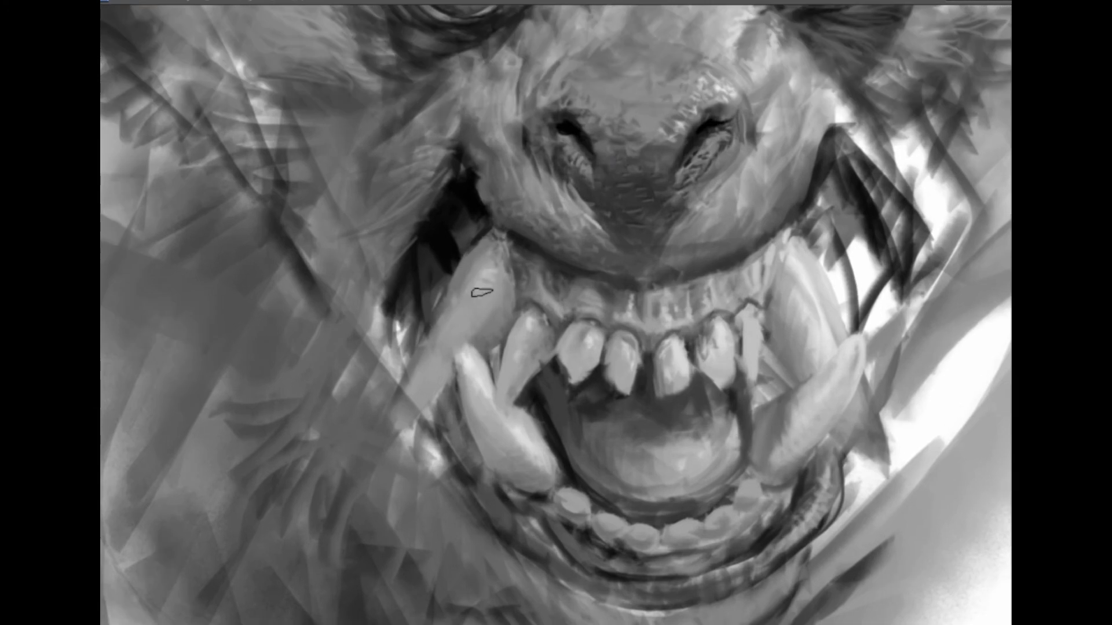
drag(484, 272, 420, 399)
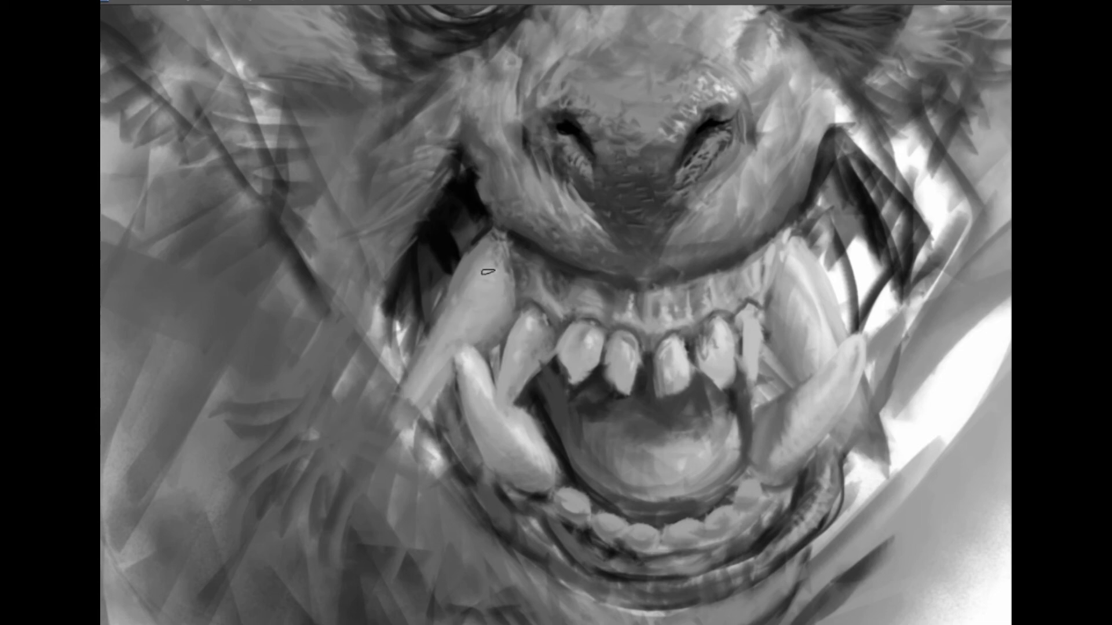
mouse_move(486, 271)
mouse_down()
mouse_move(392, 405)
mouse_move(404, 424)
mouse_up()
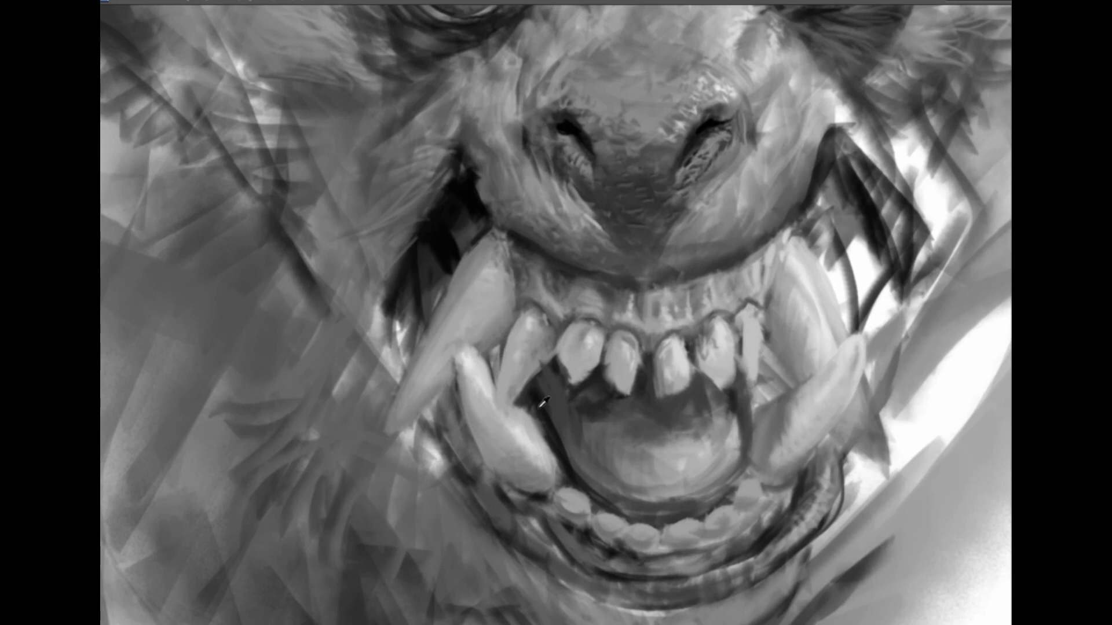
mouse_move(431, 255)
mouse_down()
mouse_move(388, 347)
mouse_move(515, 542)
mouse_move(356, 414)
mouse_up()
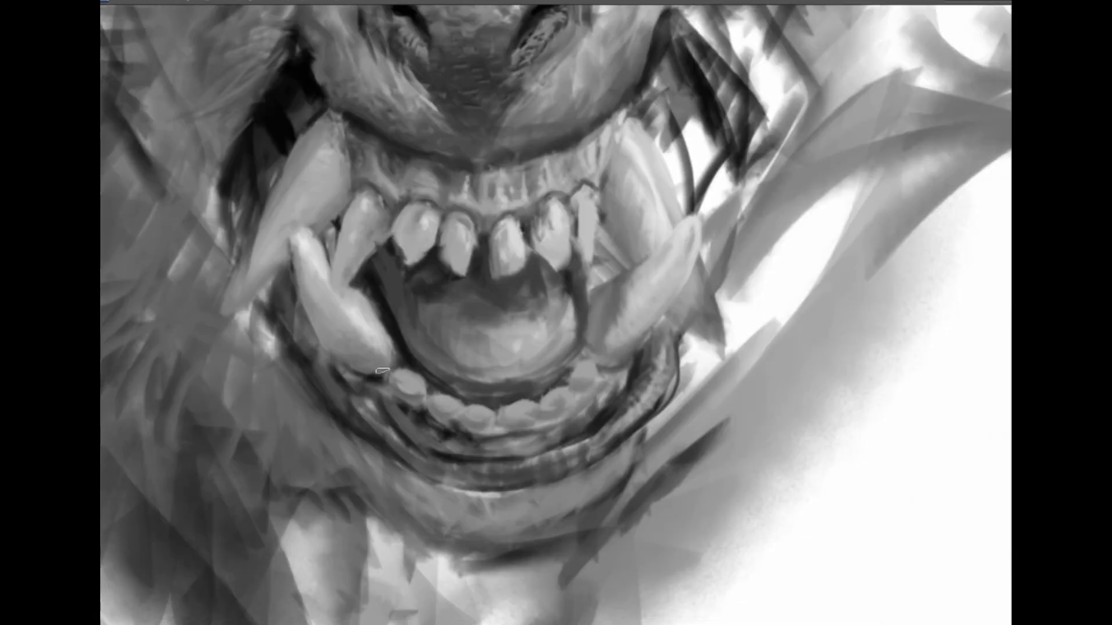
- Darken the lower gum line up the right jaw and highlight a lower front tooth
mouse_move(471, 436)
mouse_down()
mouse_move(507, 450)
mouse_move(565, 438)
mouse_move(555, 430)
mouse_move(486, 461)
mouse_up()
mouse_move(585, 434)
mouse_down()
mouse_move(615, 405)
mouse_move(616, 385)
mouse_up()
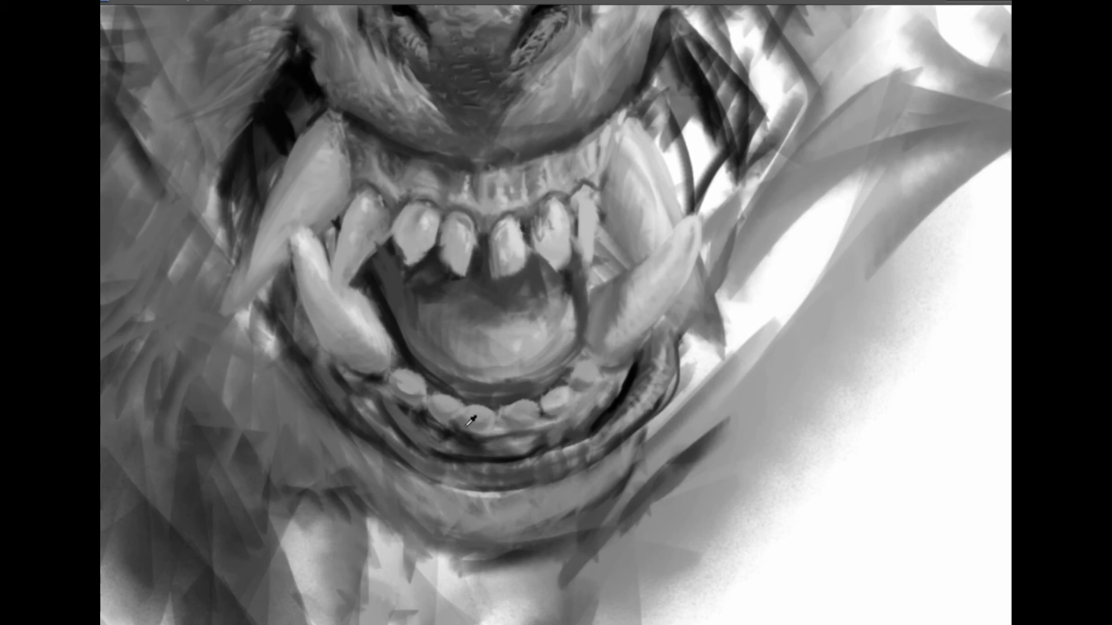
drag(470, 421, 477, 412)
alt+click(519, 394)
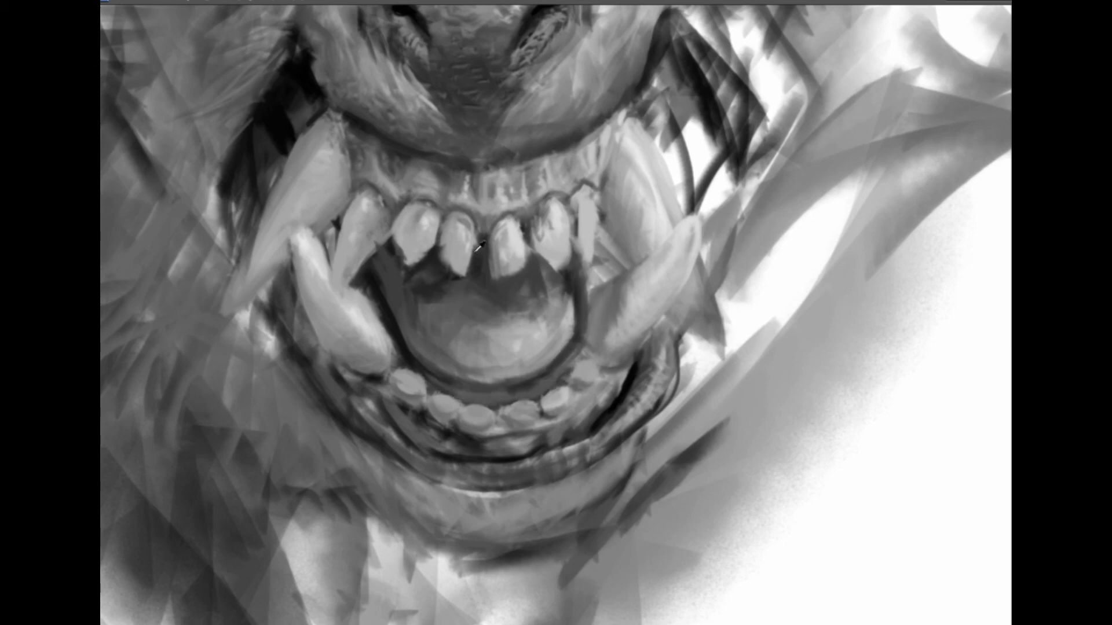
key(ctrl+0)
- Sample the tooth colour and reshape the dark gaps between the upper incisors
scroll(616, 360, up, 5)
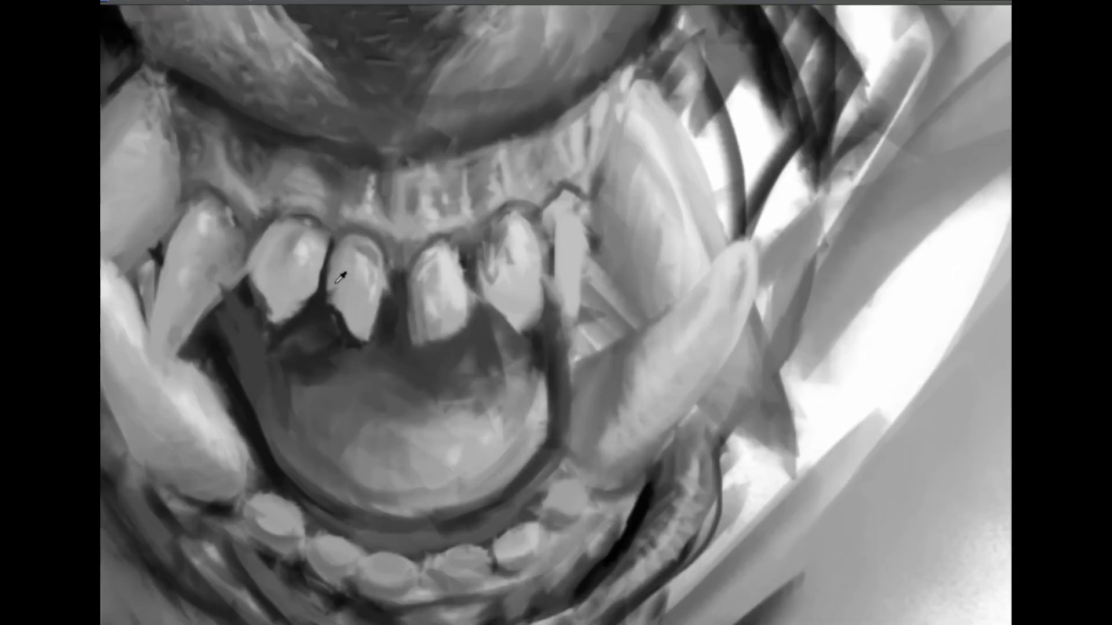
alt+click(353, 247)
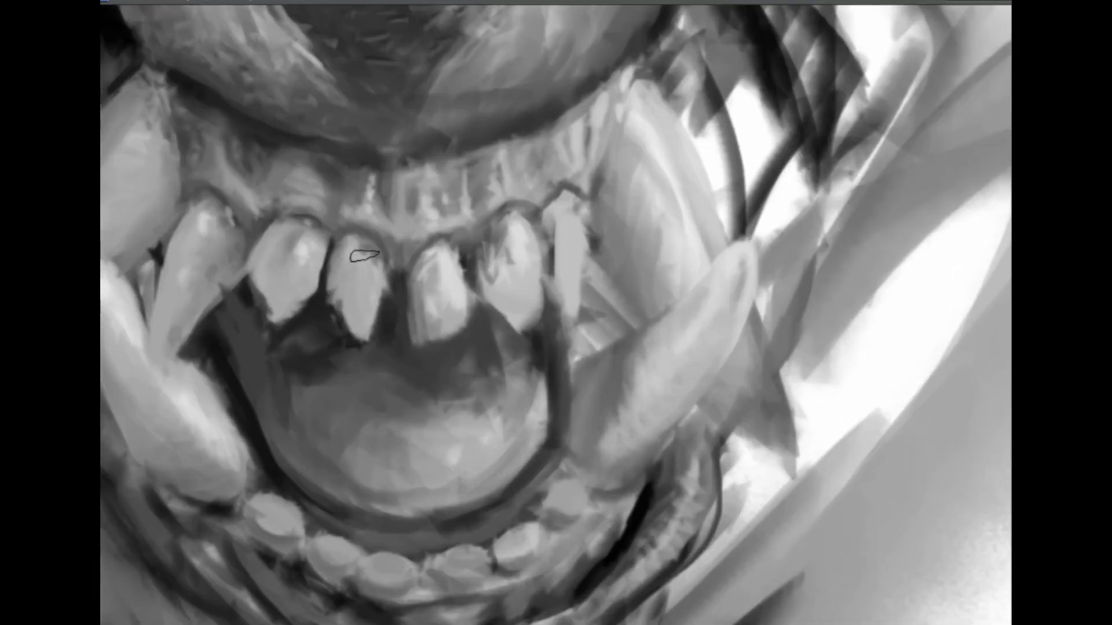
drag(335, 264, 328, 304)
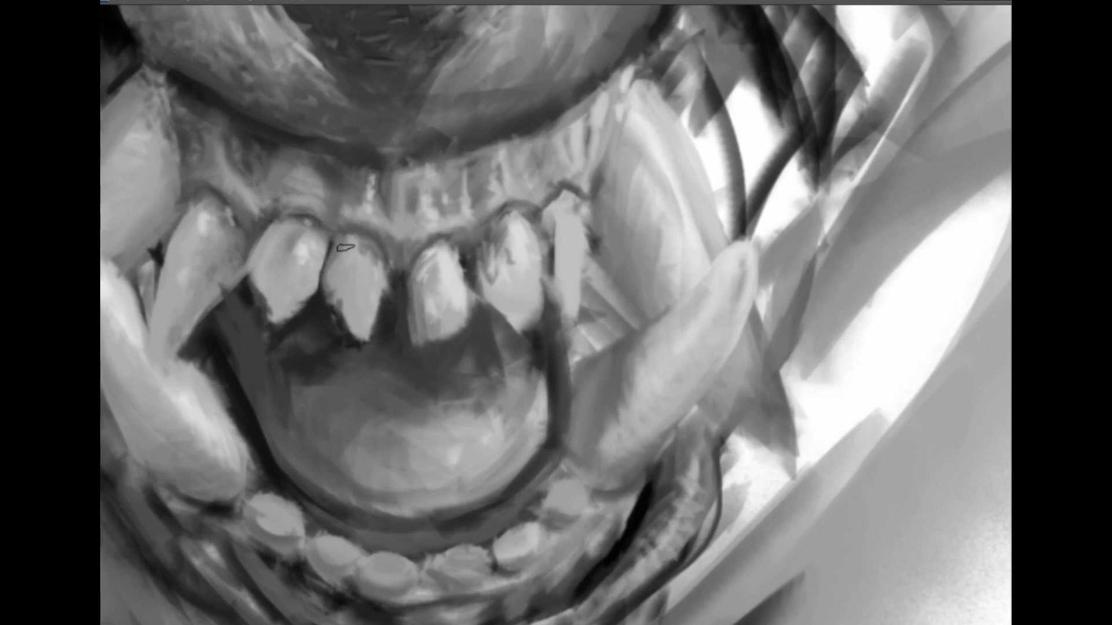
mouse_move(417, 255)
mouse_down()
mouse_move(446, 243)
mouse_move(446, 317)
mouse_up()
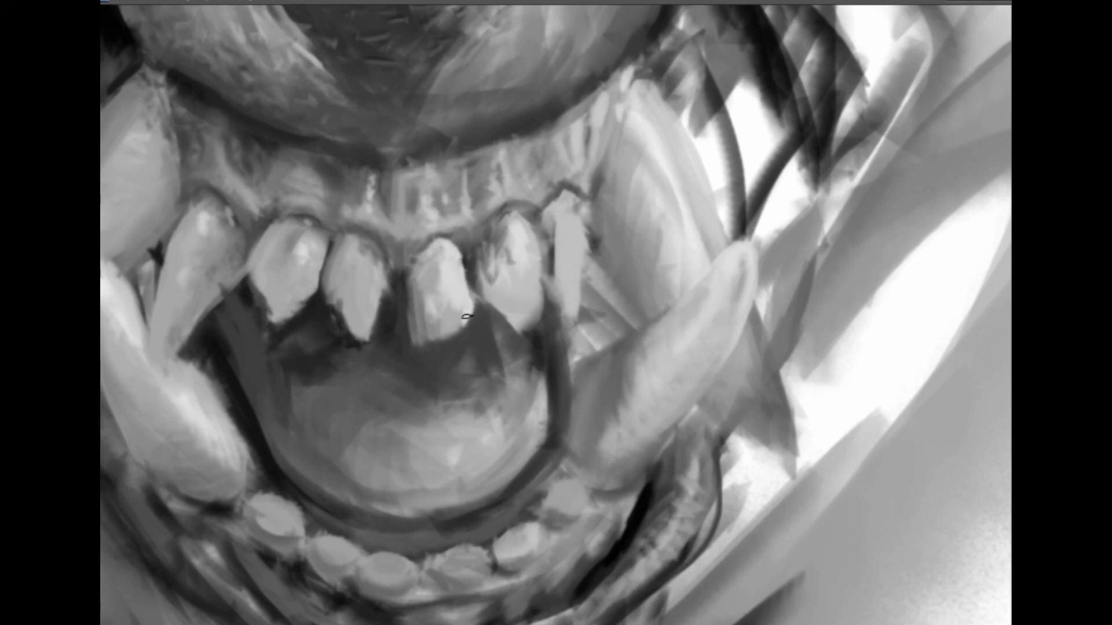
mouse_move(414, 284)
mouse_down()
mouse_move(399, 312)
mouse_move(392, 219)
mouse_up()
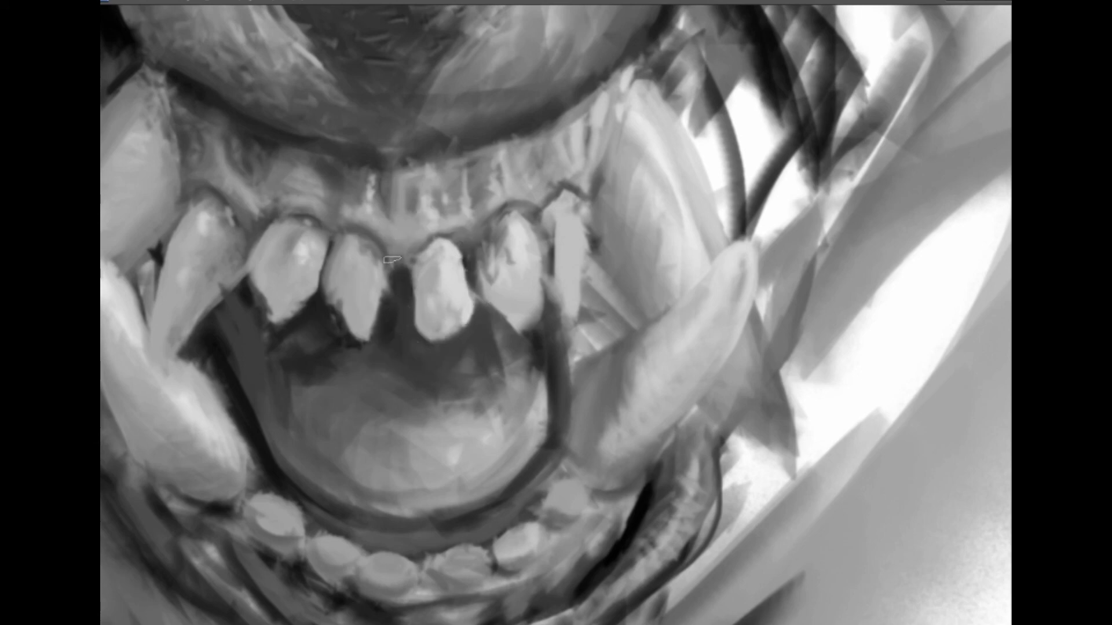
- Paint dark hair at the left mouth corner beside and below the left fang
key(ctrl+0)
key(ctrl+plus)
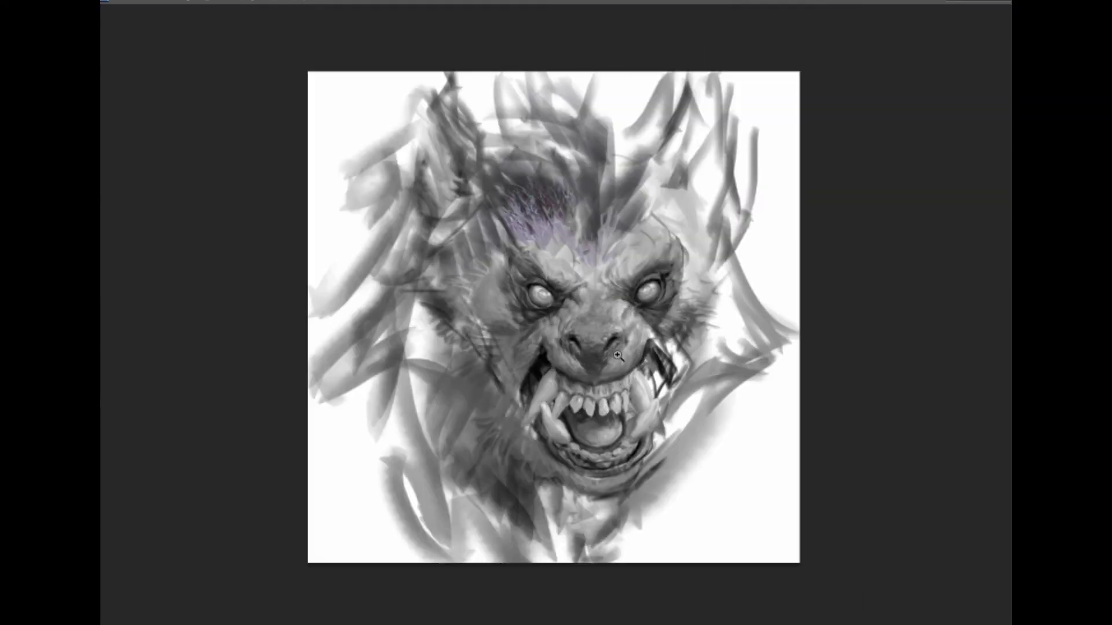
key(ctrl+plus)
key(ctrl+plus)
key(ctrl+plus)
key(ctrl+plus)
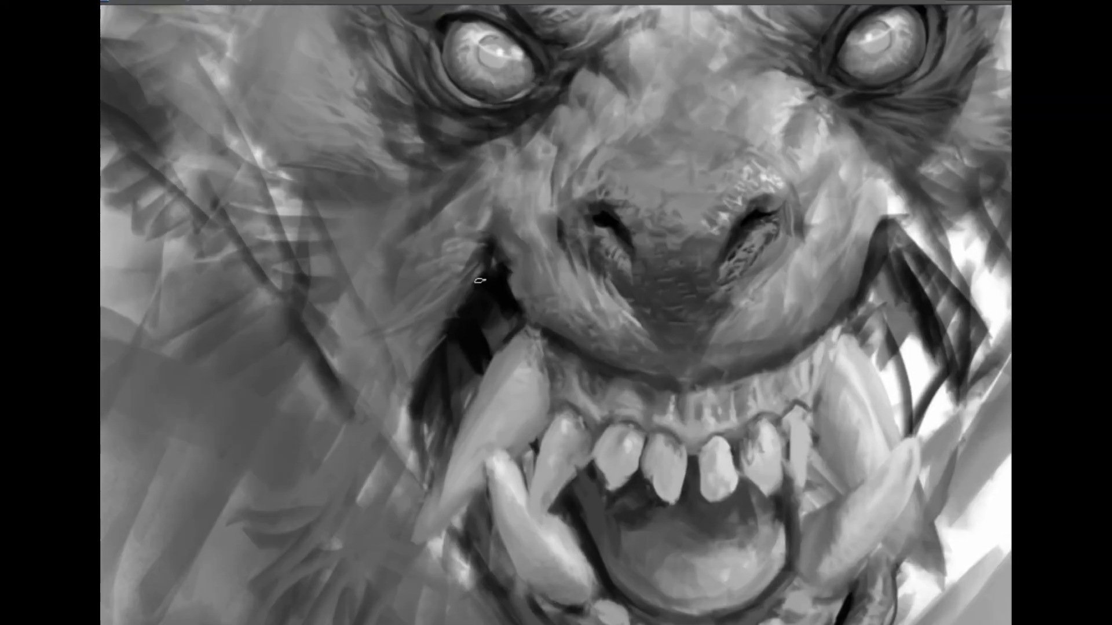
mouse_move(458, 358)
mouse_down()
mouse_move(449, 347)
mouse_move(417, 377)
mouse_up()
mouse_move(435, 301)
mouse_down()
mouse_move(400, 388)
mouse_move(388, 469)
mouse_up()
drag(415, 382, 402, 460)
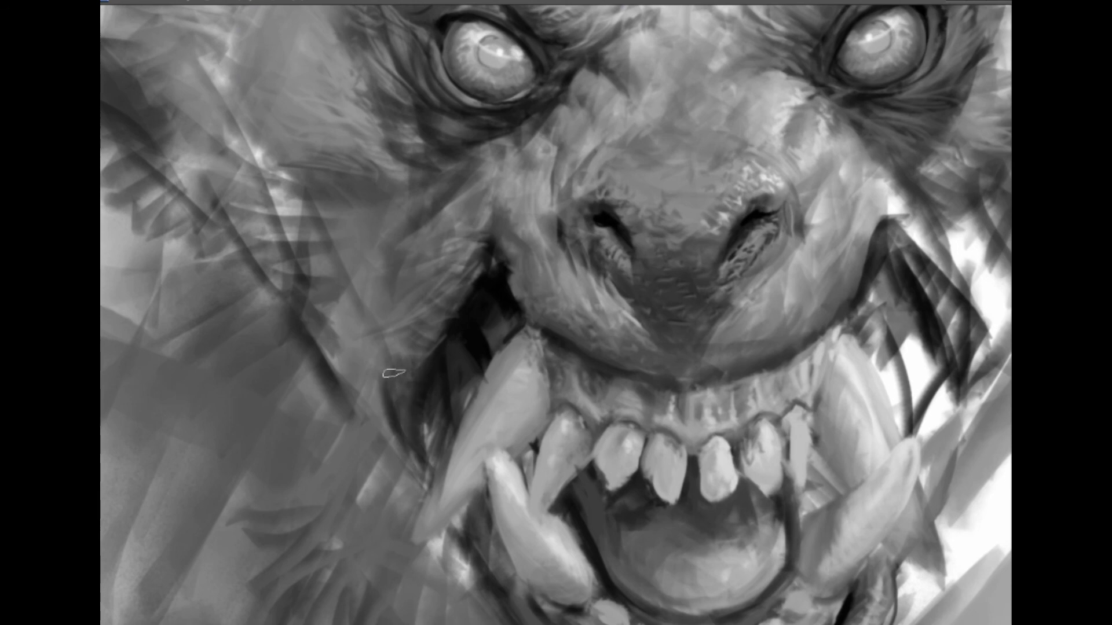
- Deepen the dark shadows at the right mouth corner and around the right gum
key(ctrl+0)
click(718, 339)
mouse_move(614, 330)
mouse_down()
mouse_move(576, 371)
mouse_move(608, 313)
mouse_move(573, 266)
mouse_up()
drag(555, 210, 582, 301)
drag(570, 249, 550, 199)
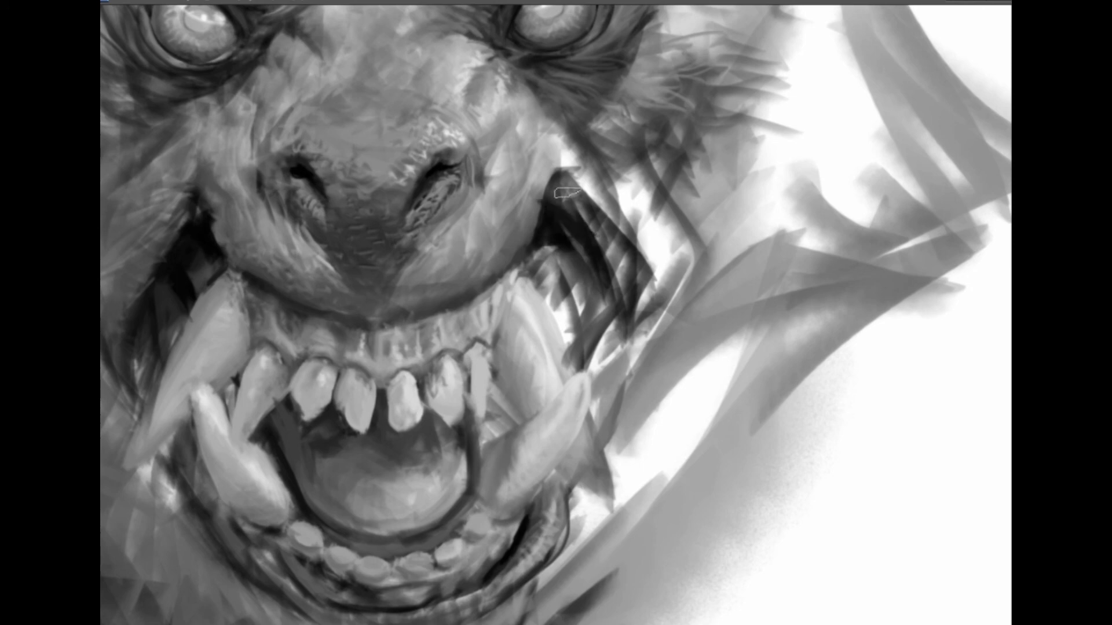
mouse_move(619, 261)
mouse_down()
mouse_move(591, 207)
mouse_move(631, 266)
mouse_up()
drag(614, 313, 579, 382)
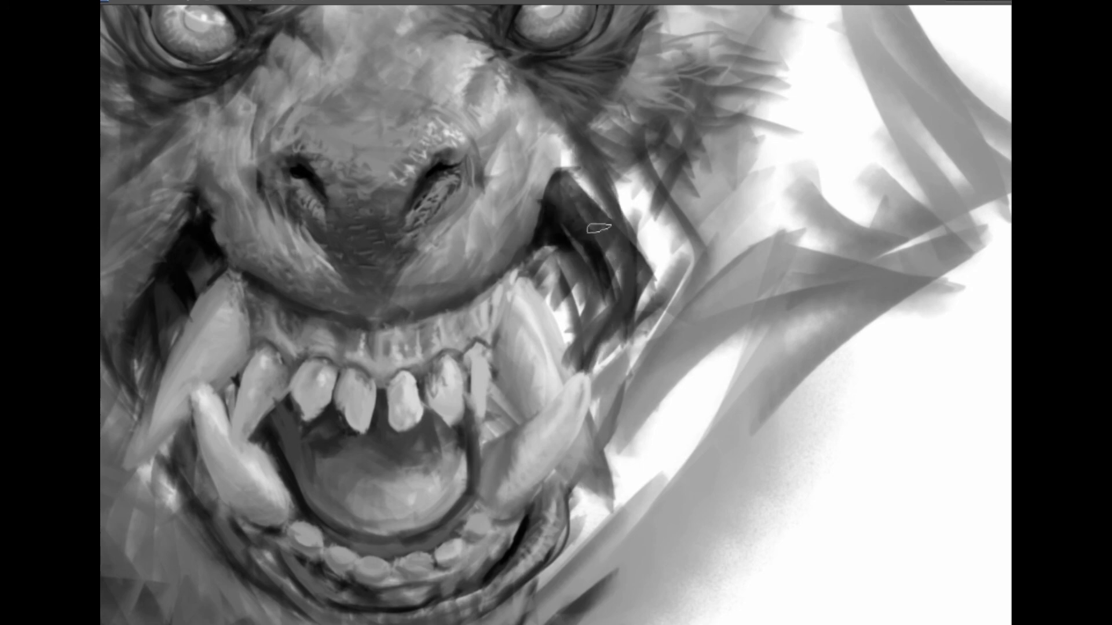
mouse_move(585, 180)
mouse_down()
mouse_move(630, 298)
mouse_move(605, 229)
mouse_move(657, 312)
mouse_up()
drag(614, 234, 556, 180)
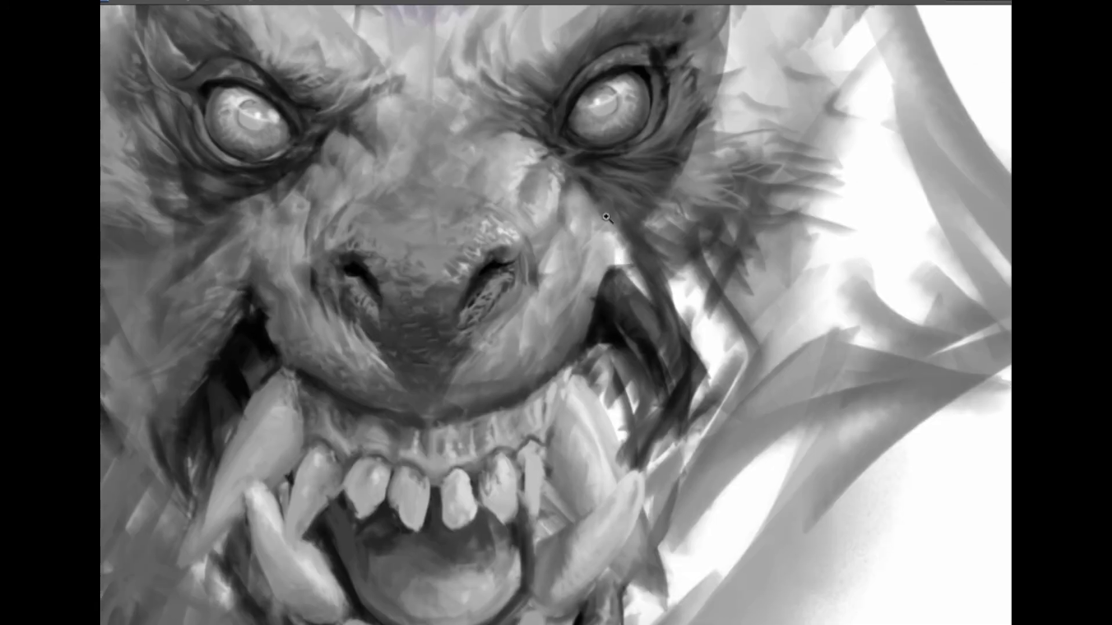
scroll(639, 297, up, 2)
key(l)
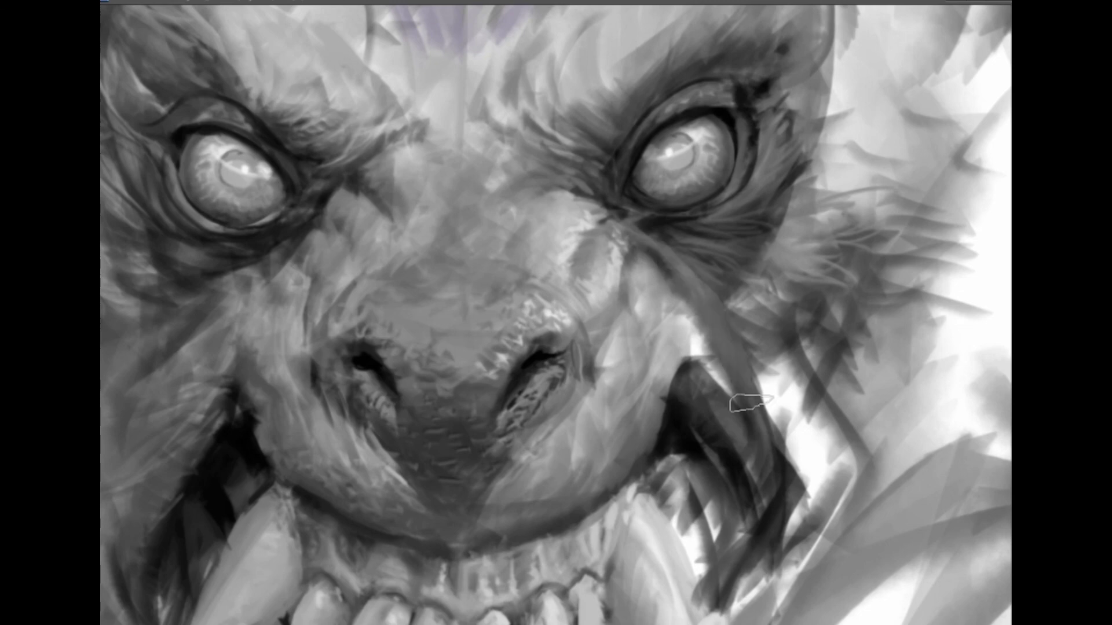
drag(745, 397, 633, 339)
- Paint dark streaky fur strokes along the right jaw
key(ctrl+0)
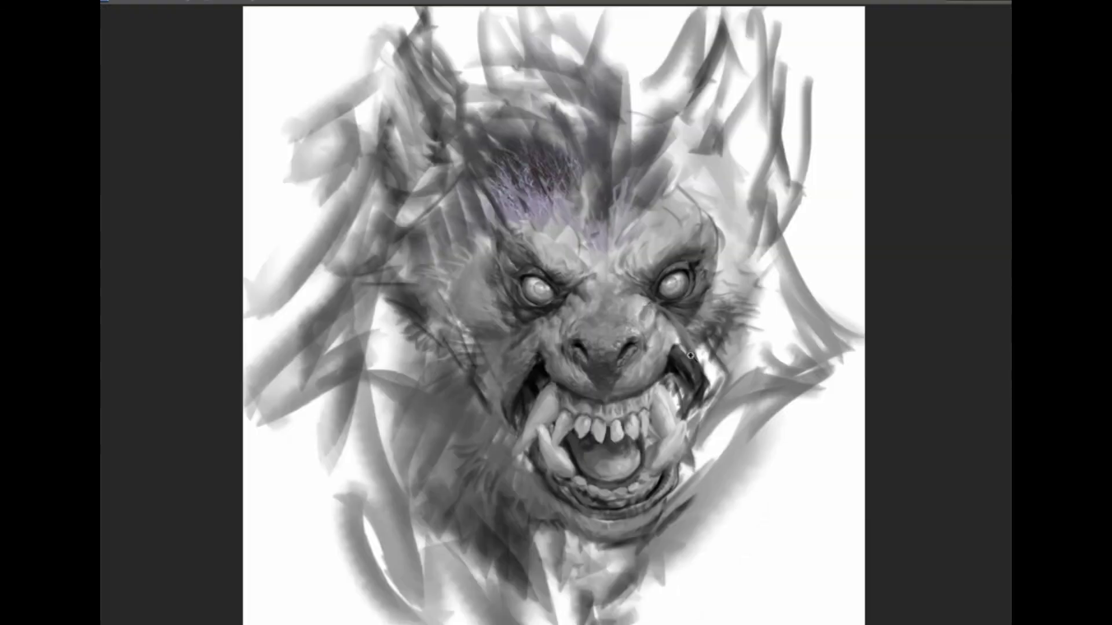
click(730, 419)
key(l)
mouse_move(741, 243)
mouse_down()
mouse_move(699, 455)
mouse_move(730, 399)
mouse_move(703, 486)
mouse_up()
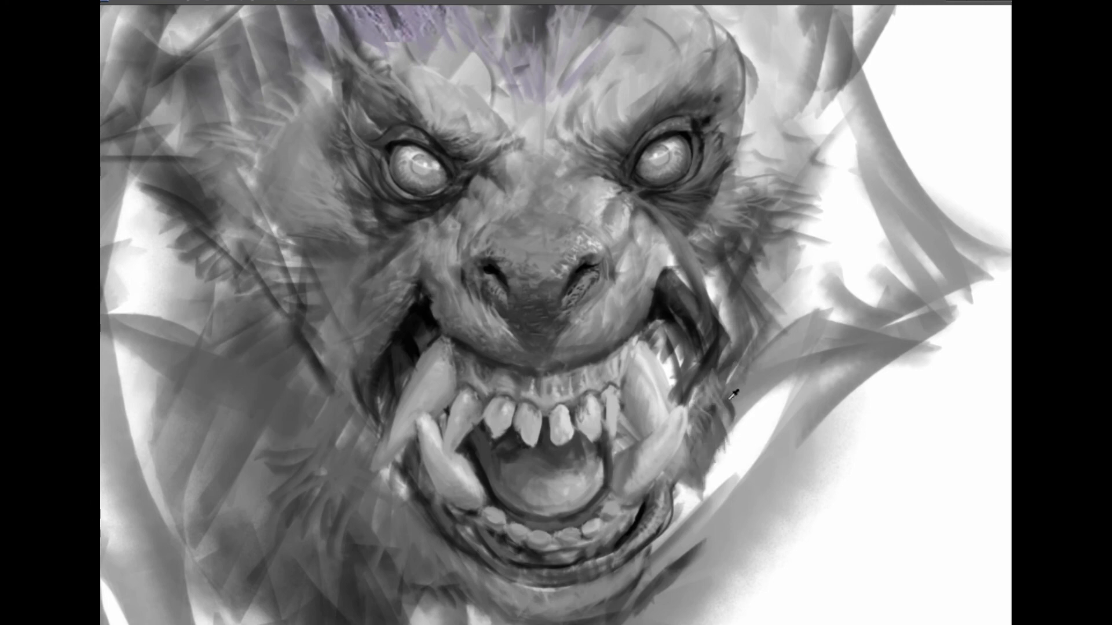
mouse_move(735, 359)
mouse_down()
mouse_move(768, 440)
mouse_move(758, 396)
mouse_up()
mouse_move(681, 411)
mouse_down()
mouse_move(686, 367)
mouse_move(666, 468)
mouse_move(764, 439)
mouse_up()
- Shade beneath the chin and along the lower jaw
key(ctrl+0)
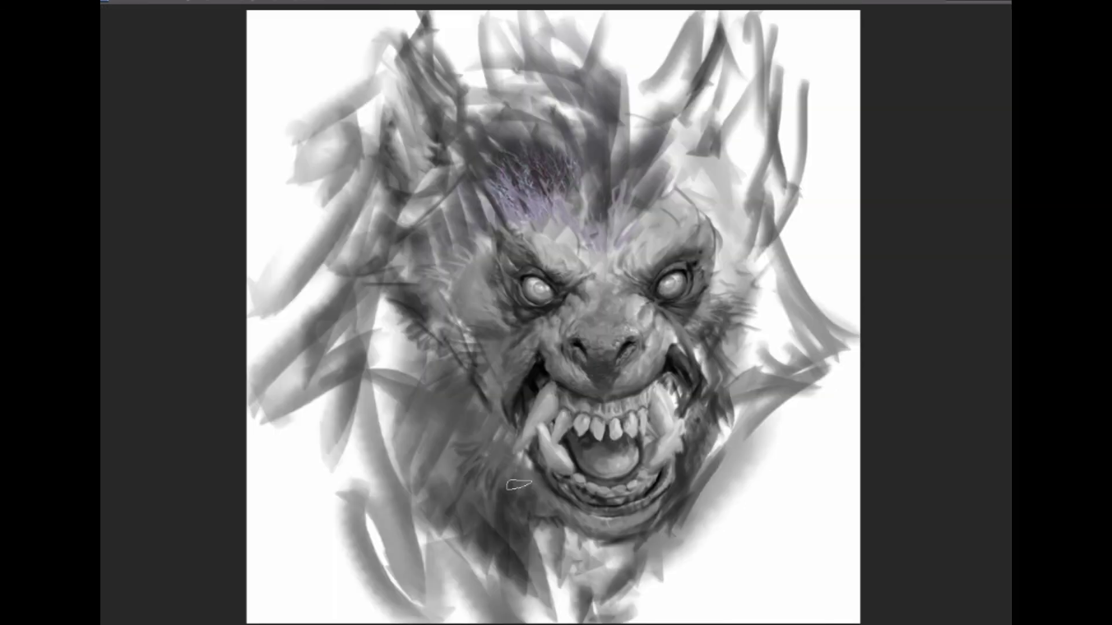
drag(539, 509, 637, 556)
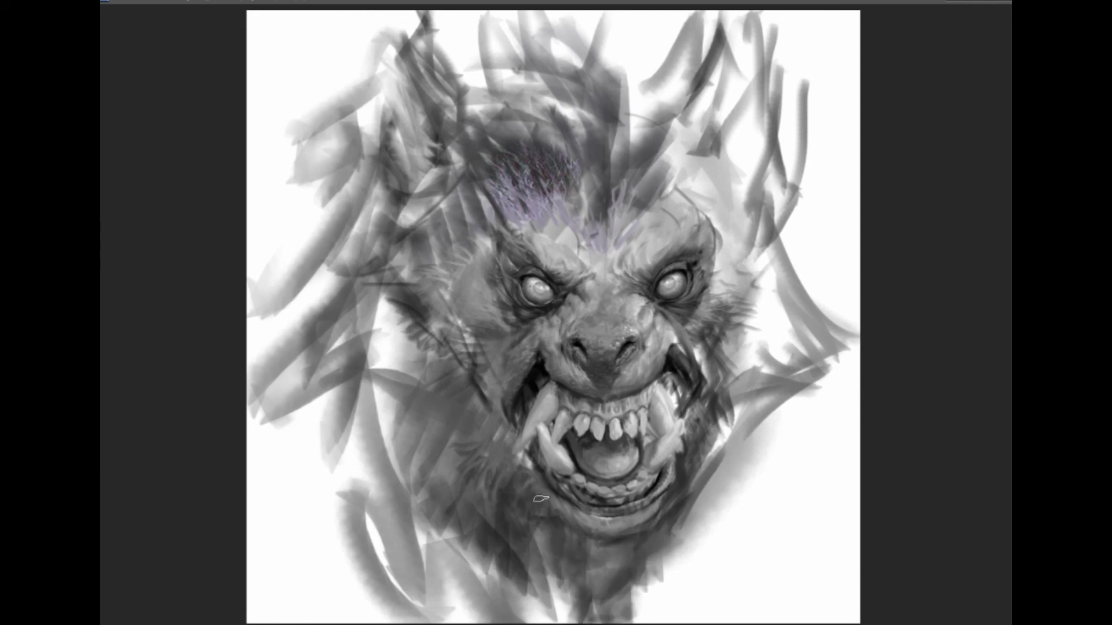
mouse_move(540, 524)
mouse_down()
mouse_move(637, 579)
mouse_move(683, 492)
mouse_up()
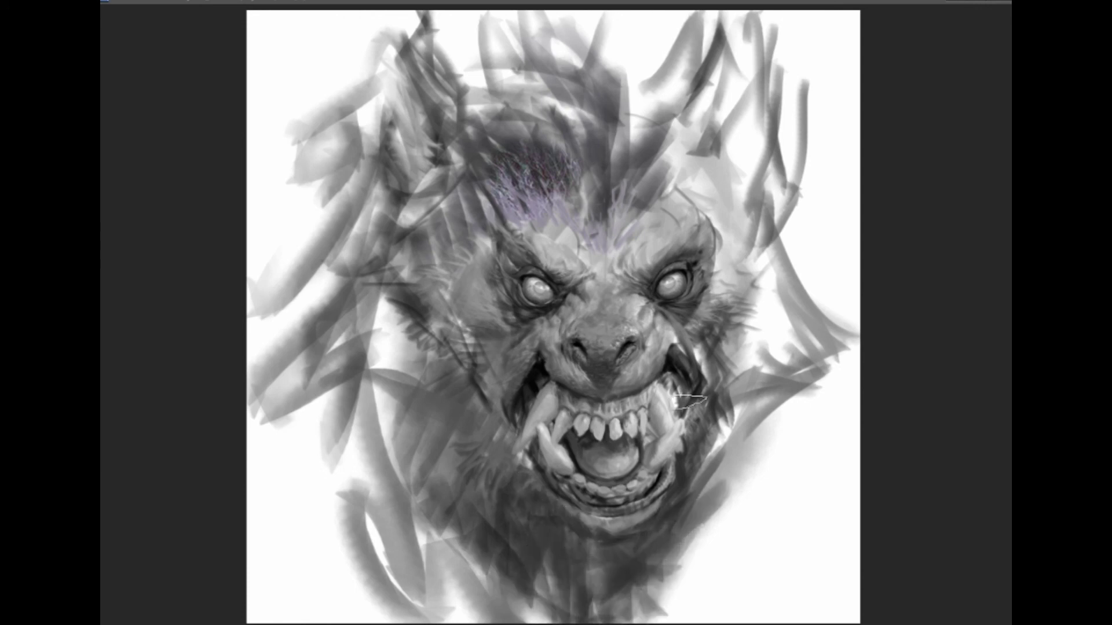
scroll(687, 400, up, 3)
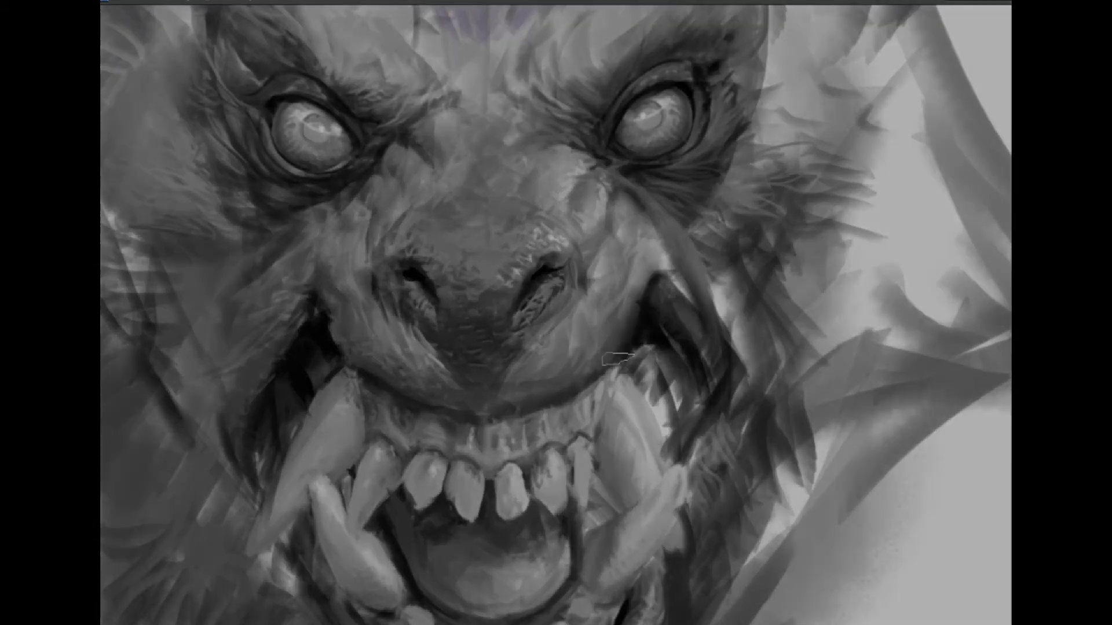